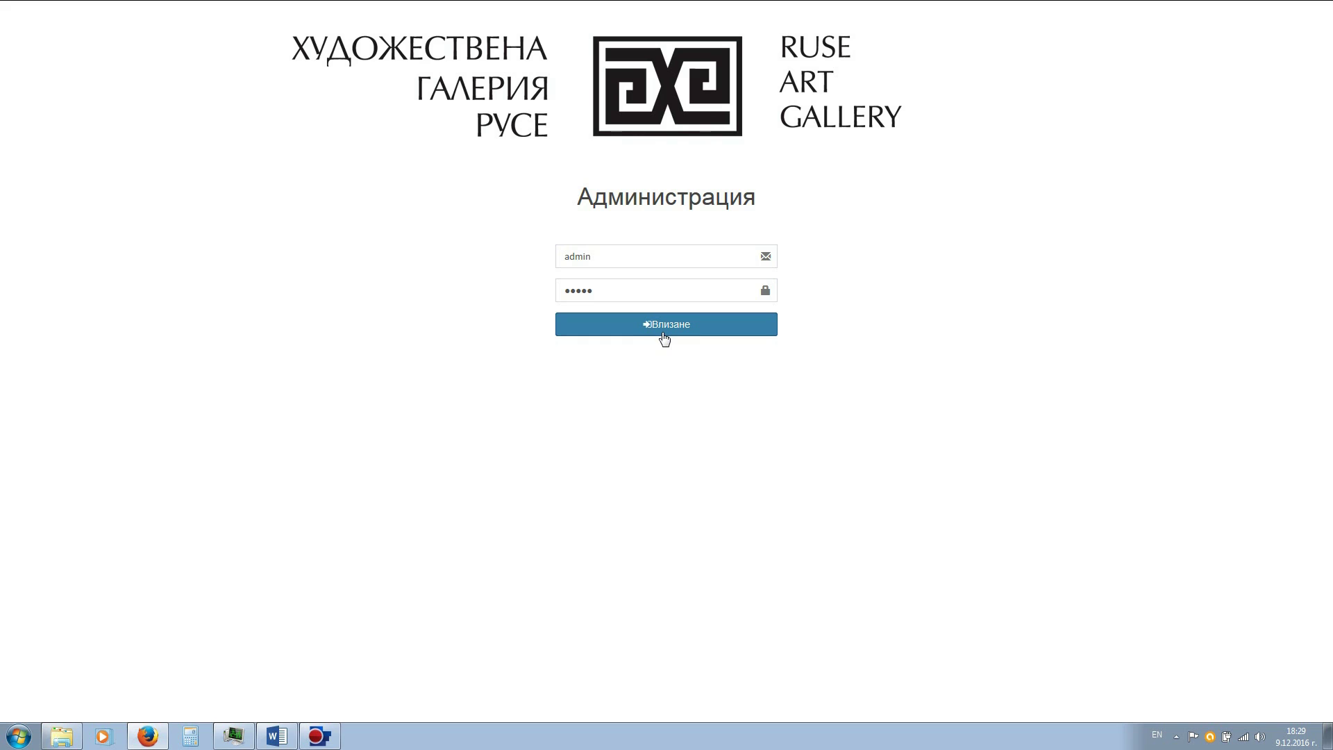
- Log in, decline saving the password in Firefox, and open the Автори authors list
click(665, 336)
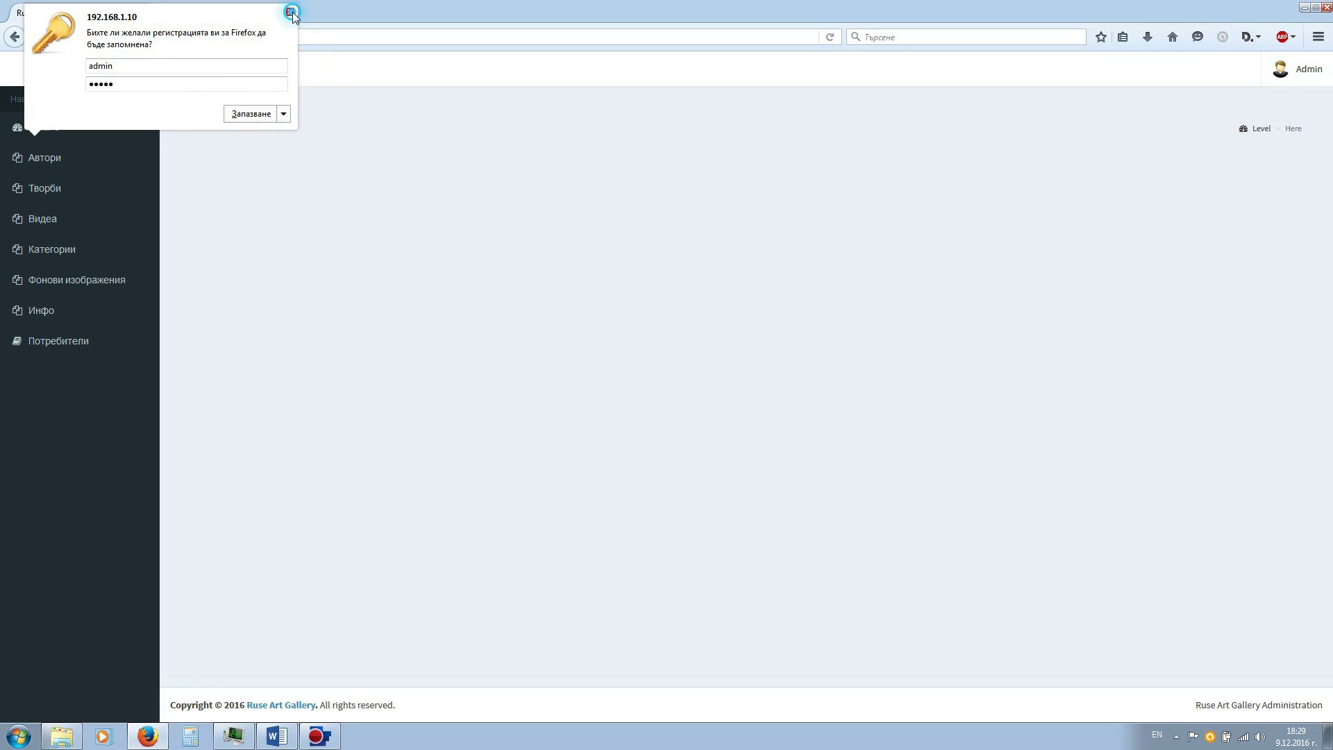
click(291, 13)
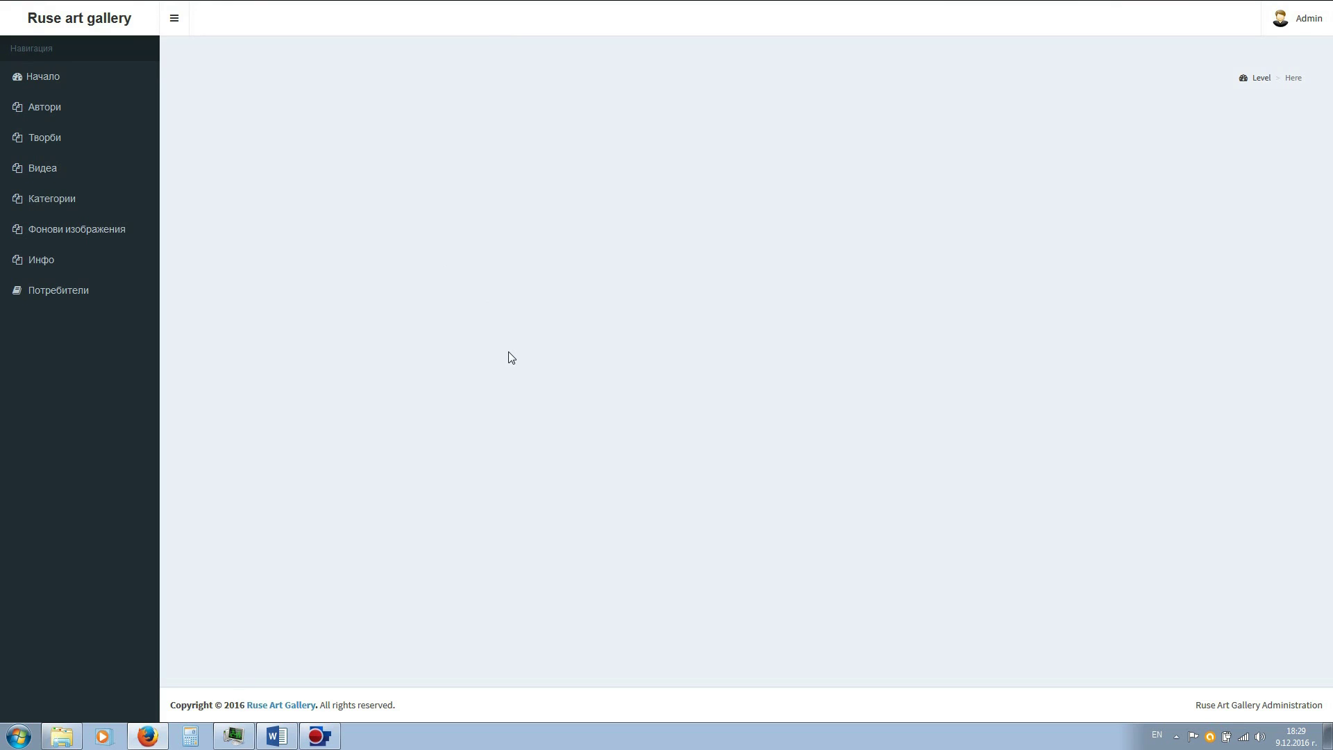
click(47, 111)
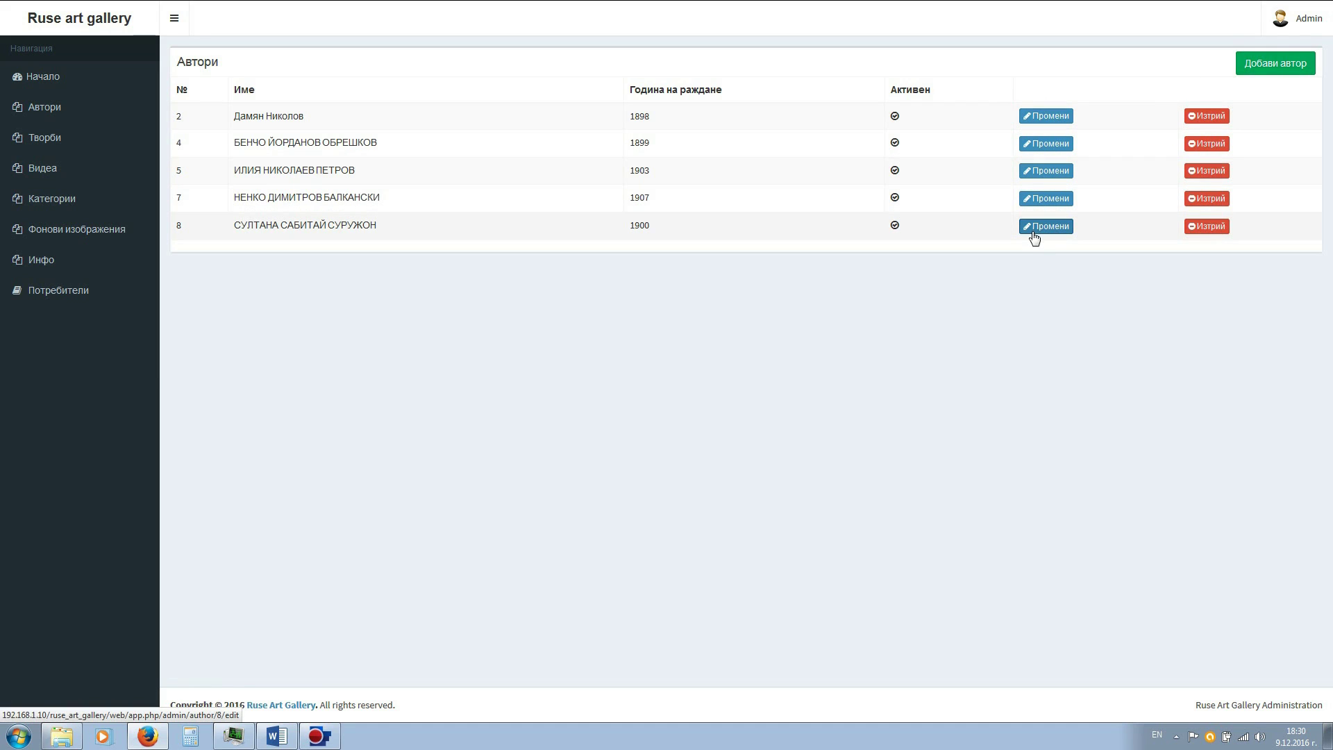
- Browse the Творби artworks list top to bottom, then move on to the Видеа videos list
click(24, 142)
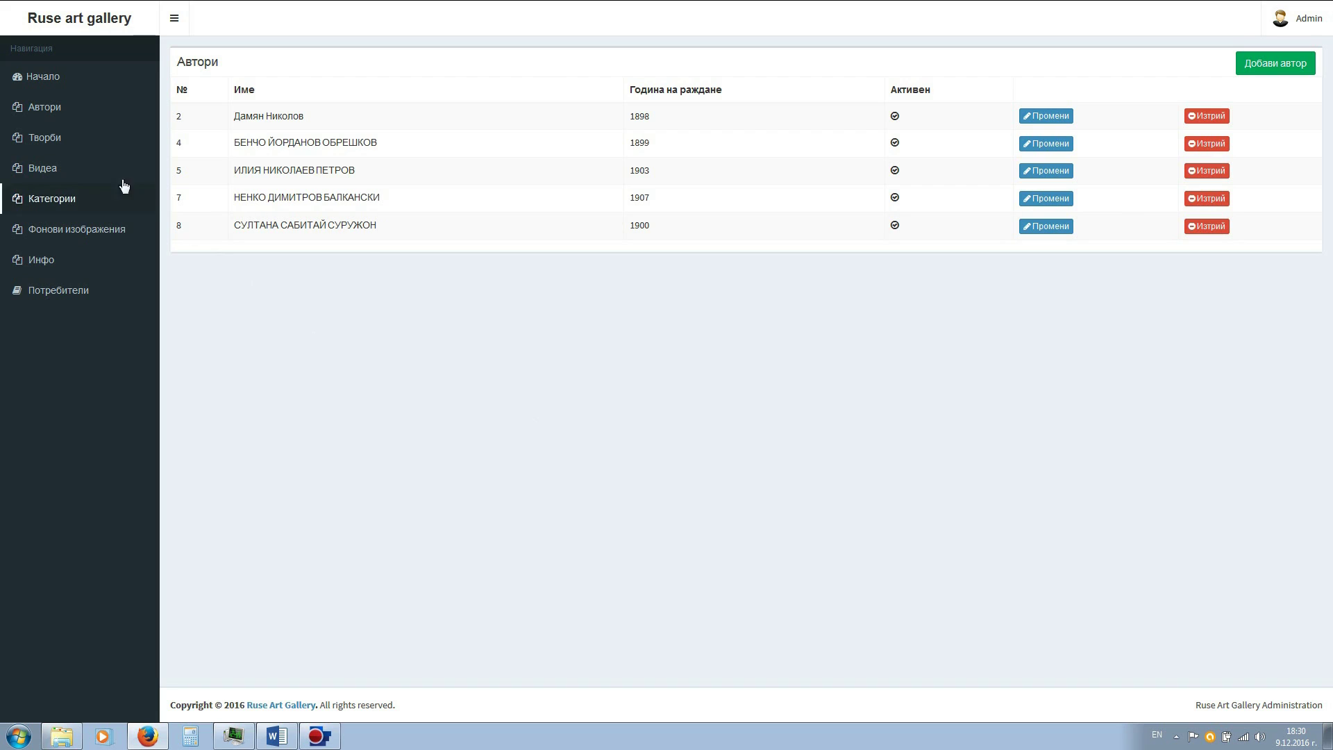
click(42, 142)
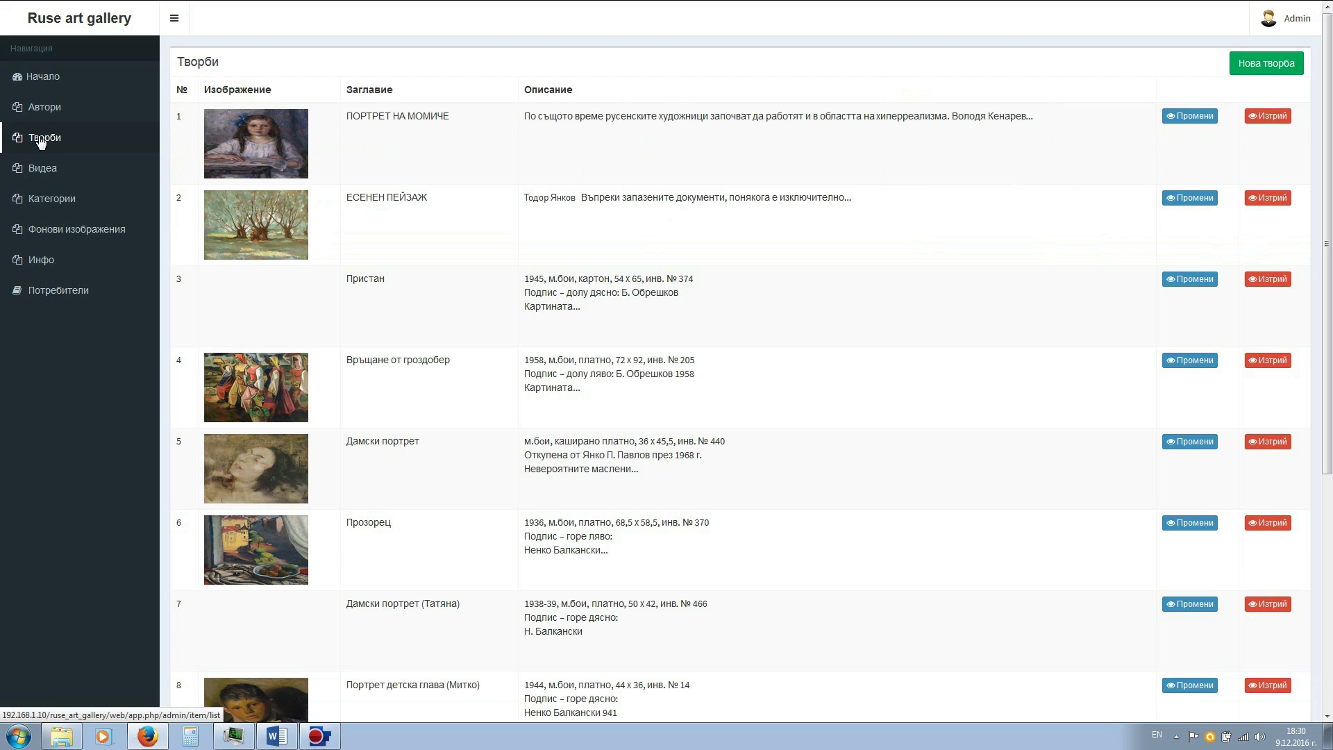
scroll(979, 348, down, 10)
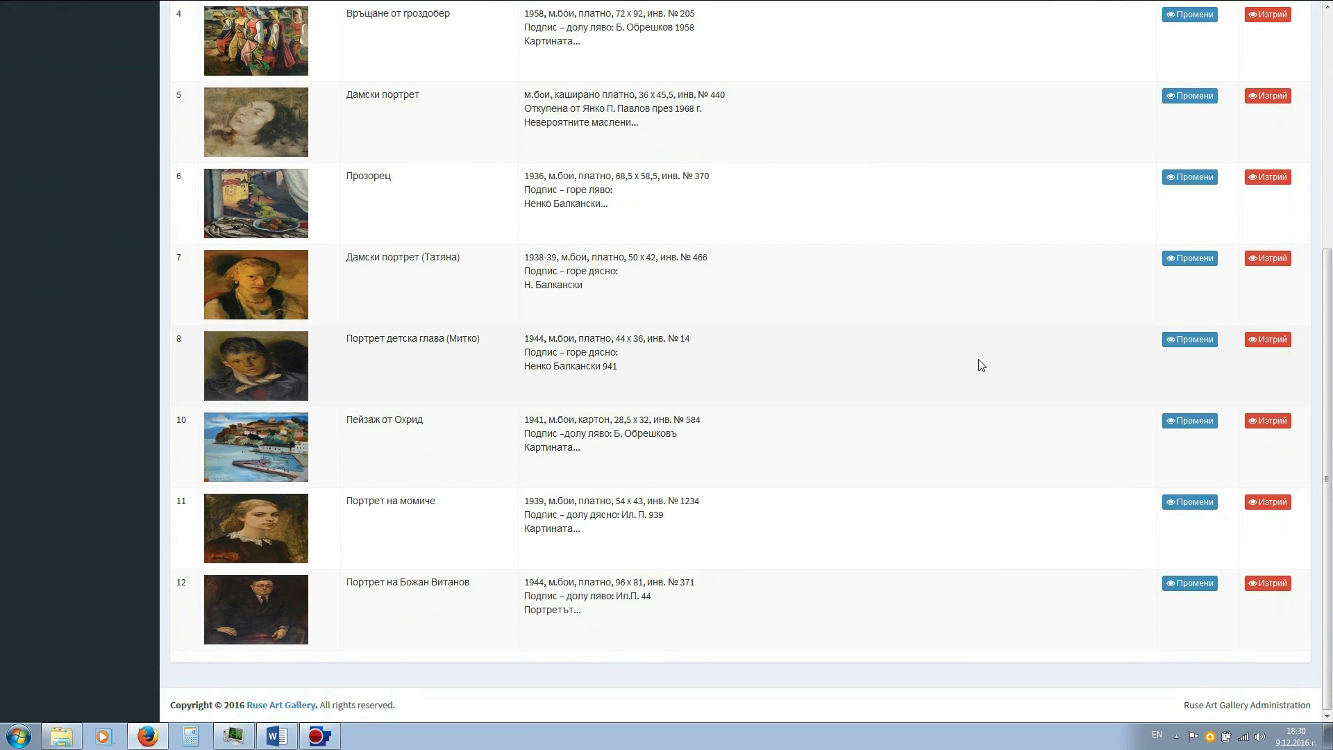
scroll(981, 365, up, 5)
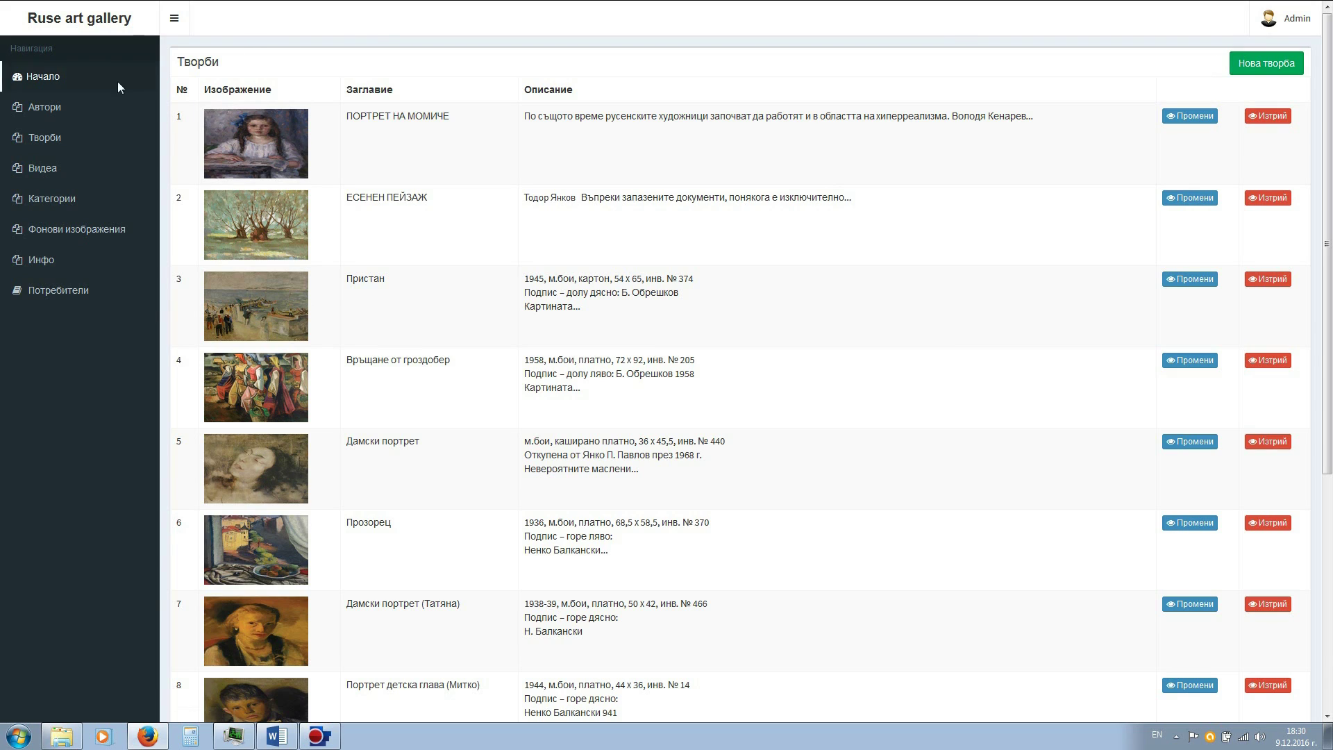
click(19, 173)
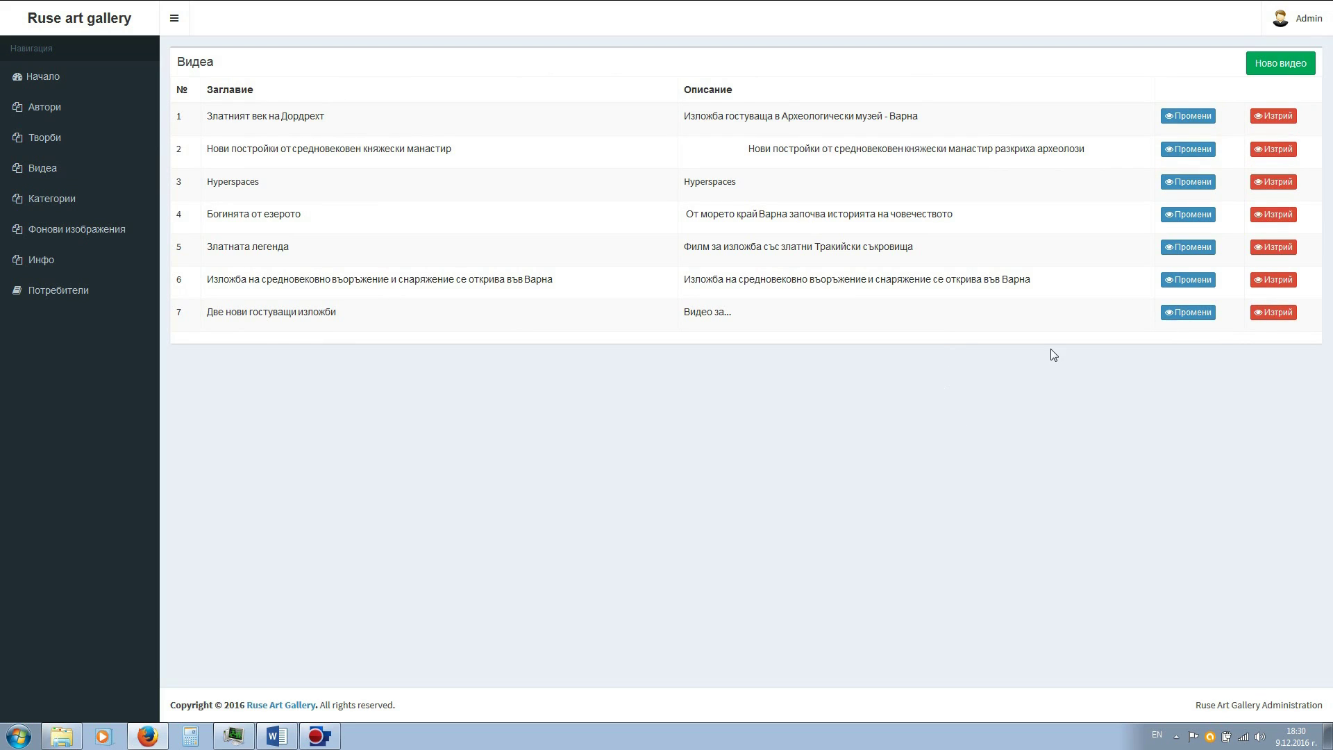
- View the Фонови изображения background images list, then the Инфо help page
click(20, 234)
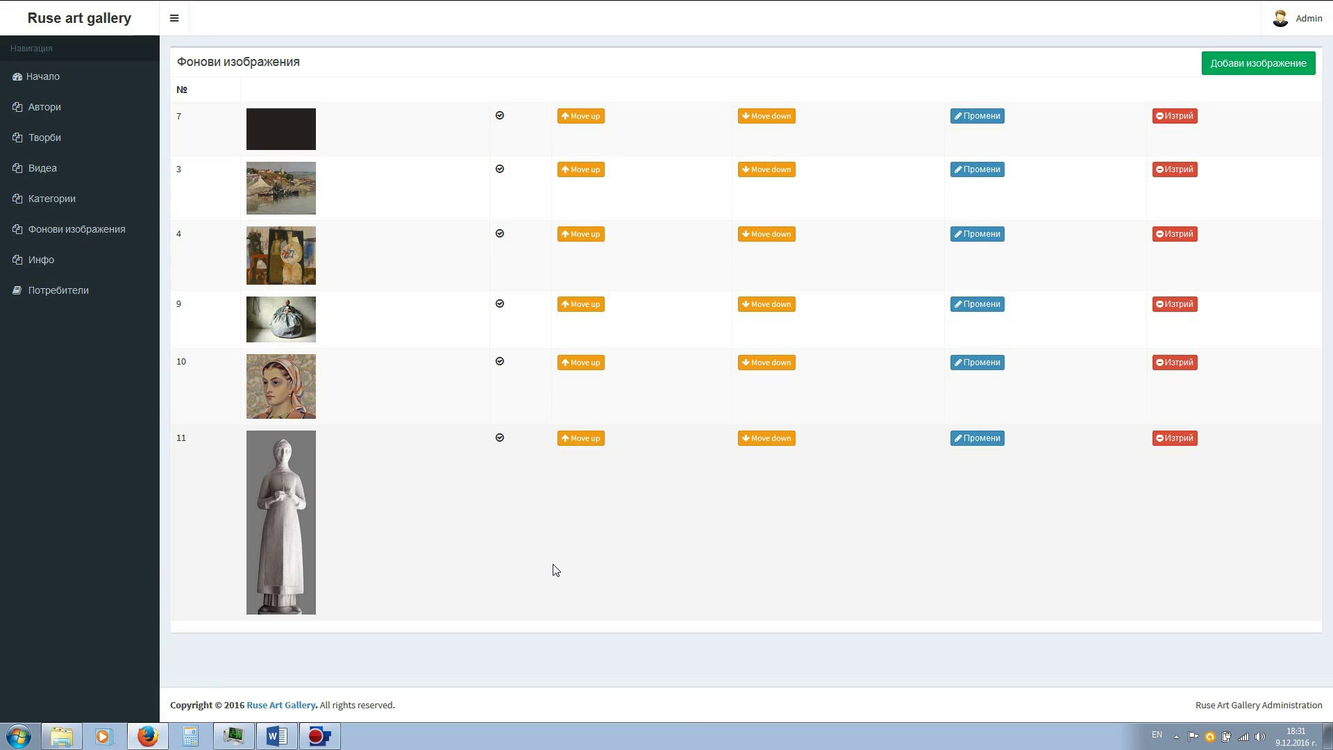
click(50, 263)
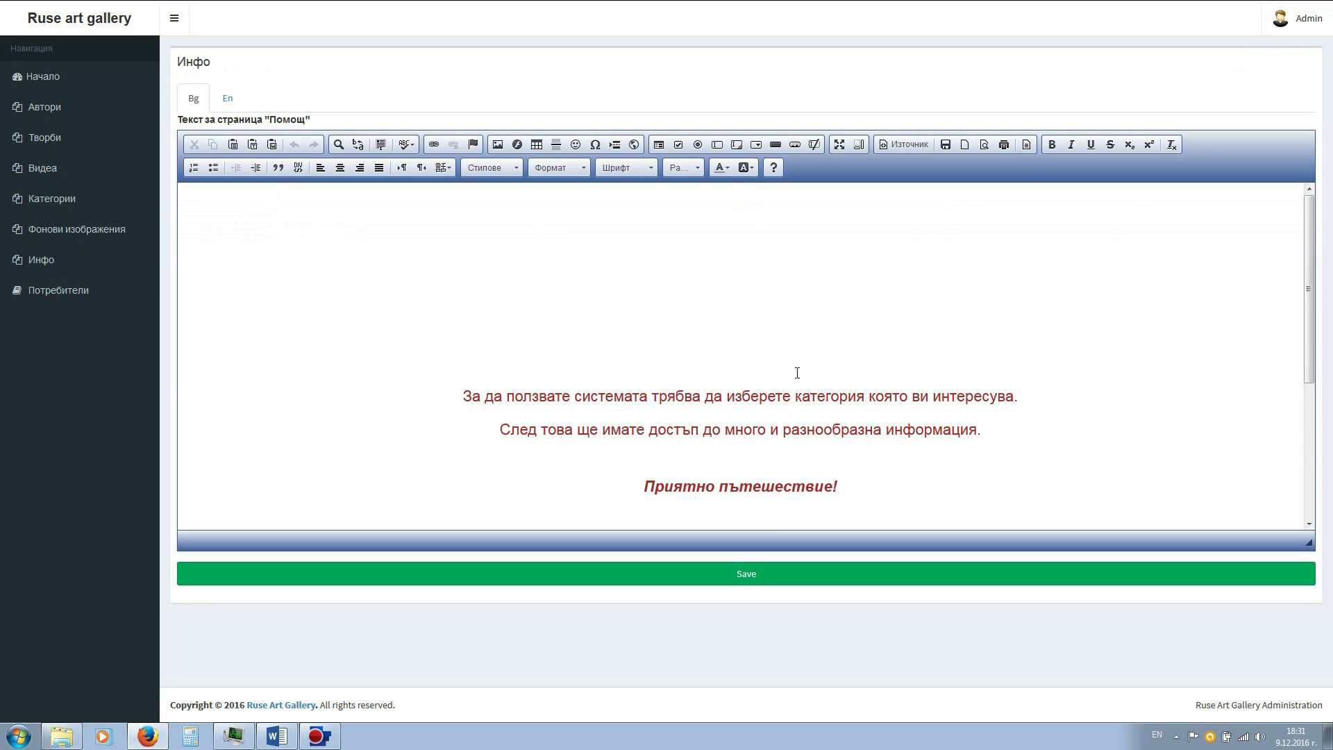
- Scroll through the Помощ help text, then go to the Категории categories list
scroll(797, 373, down, 3)
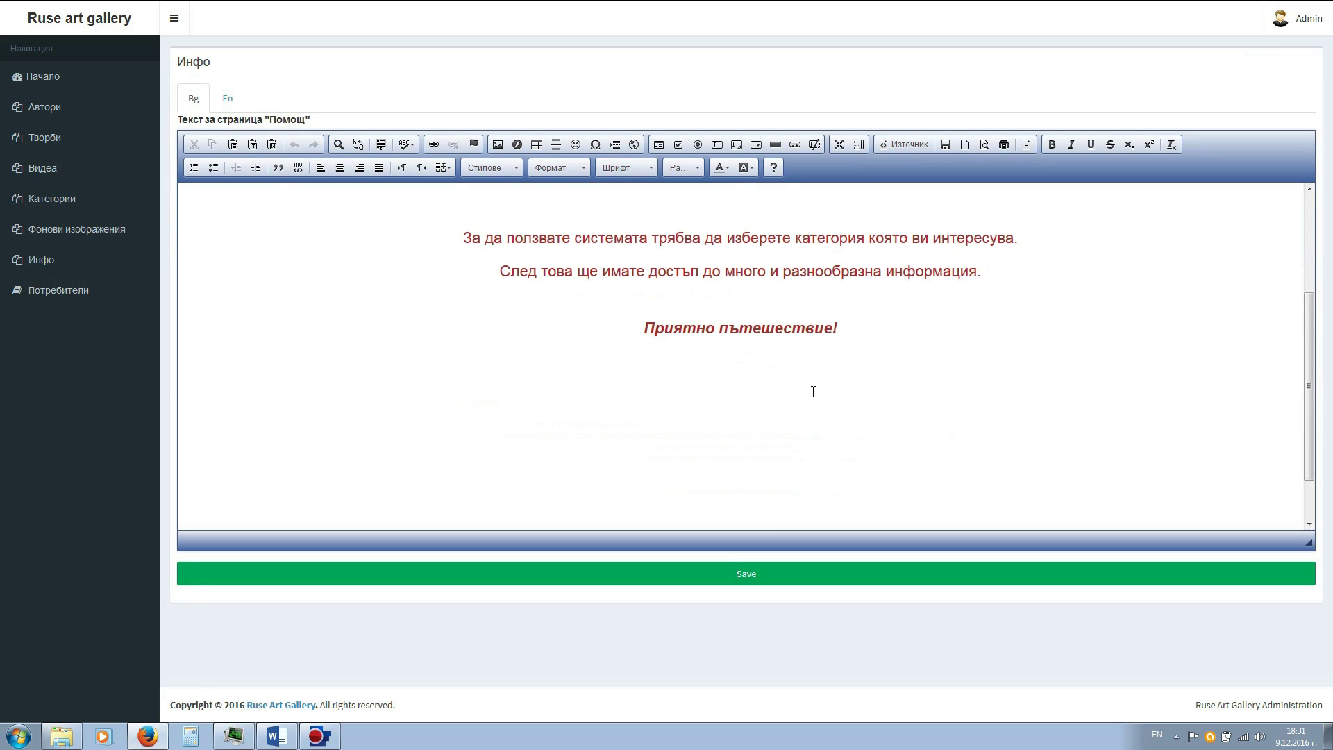
scroll(821, 437, up, 2)
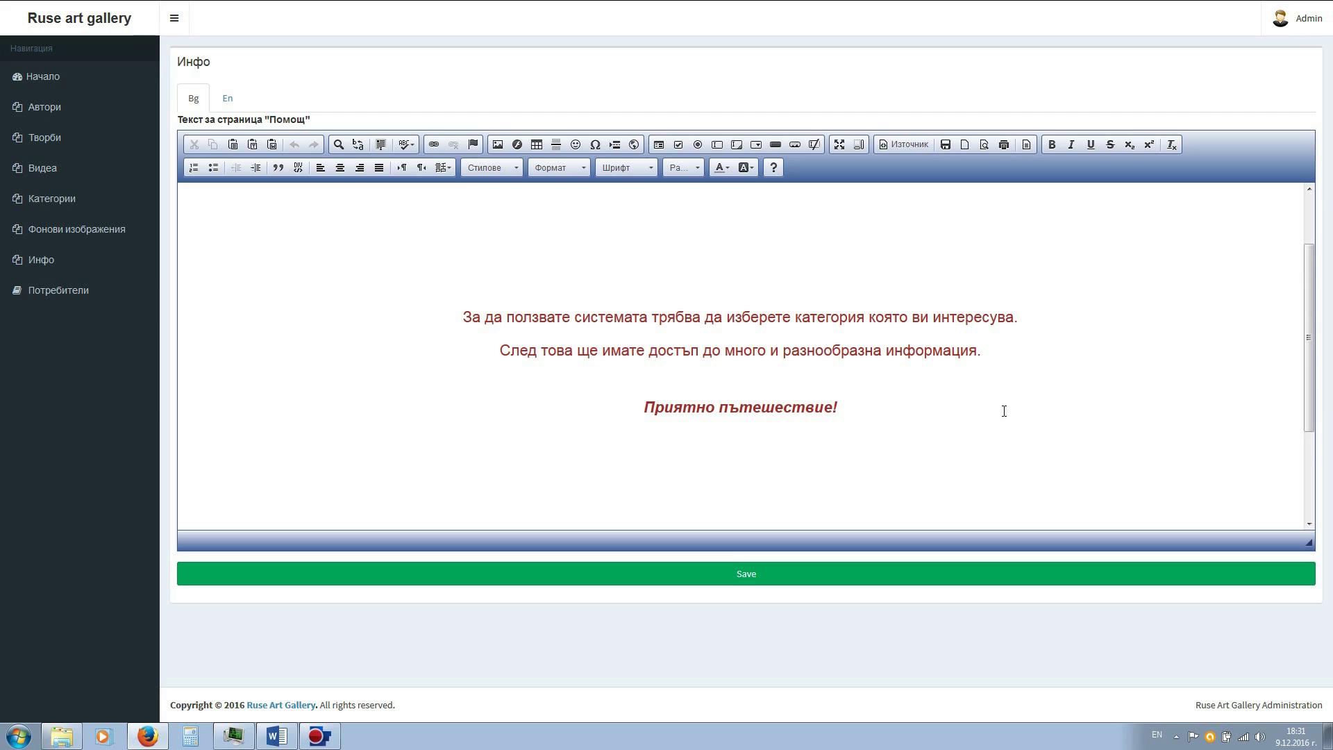
scroll(620, 419, up, 2)
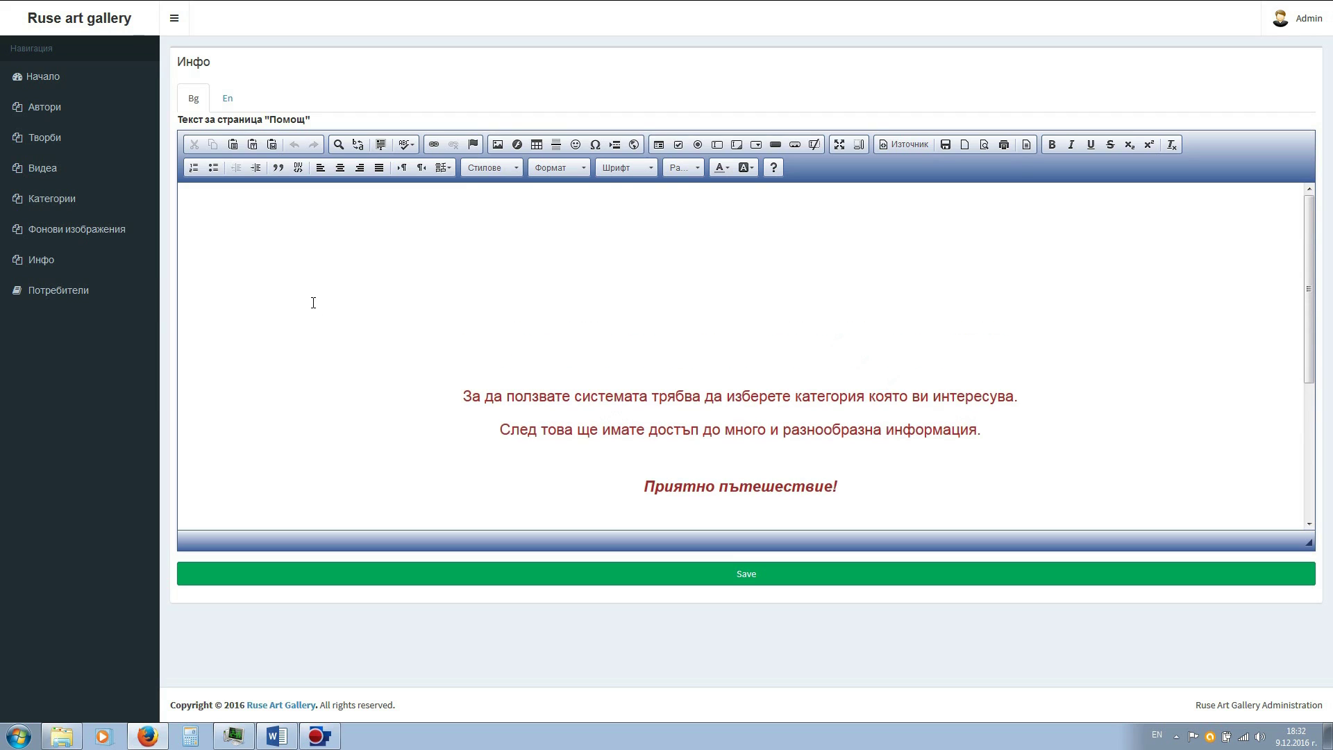
click(18, 203)
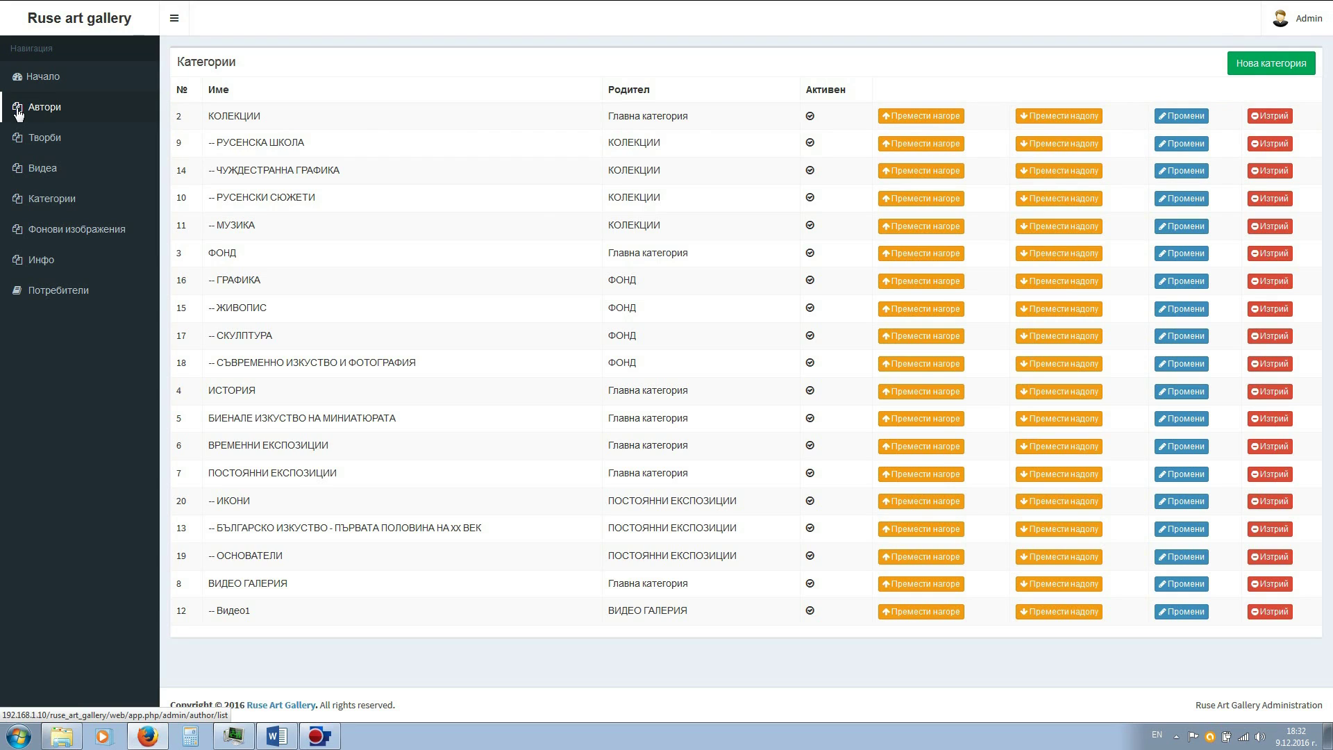
- Return to Автори and start a new author with Добави автор
click(18, 111)
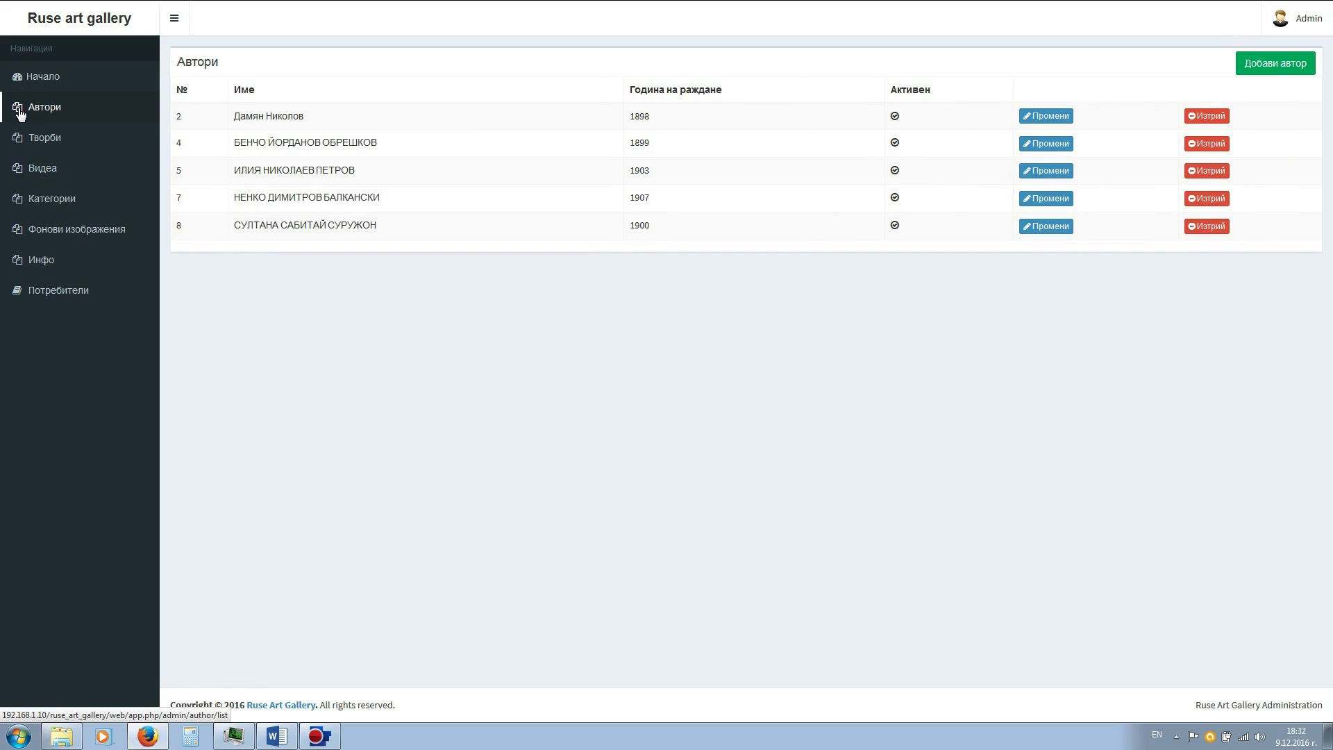
click(1261, 66)
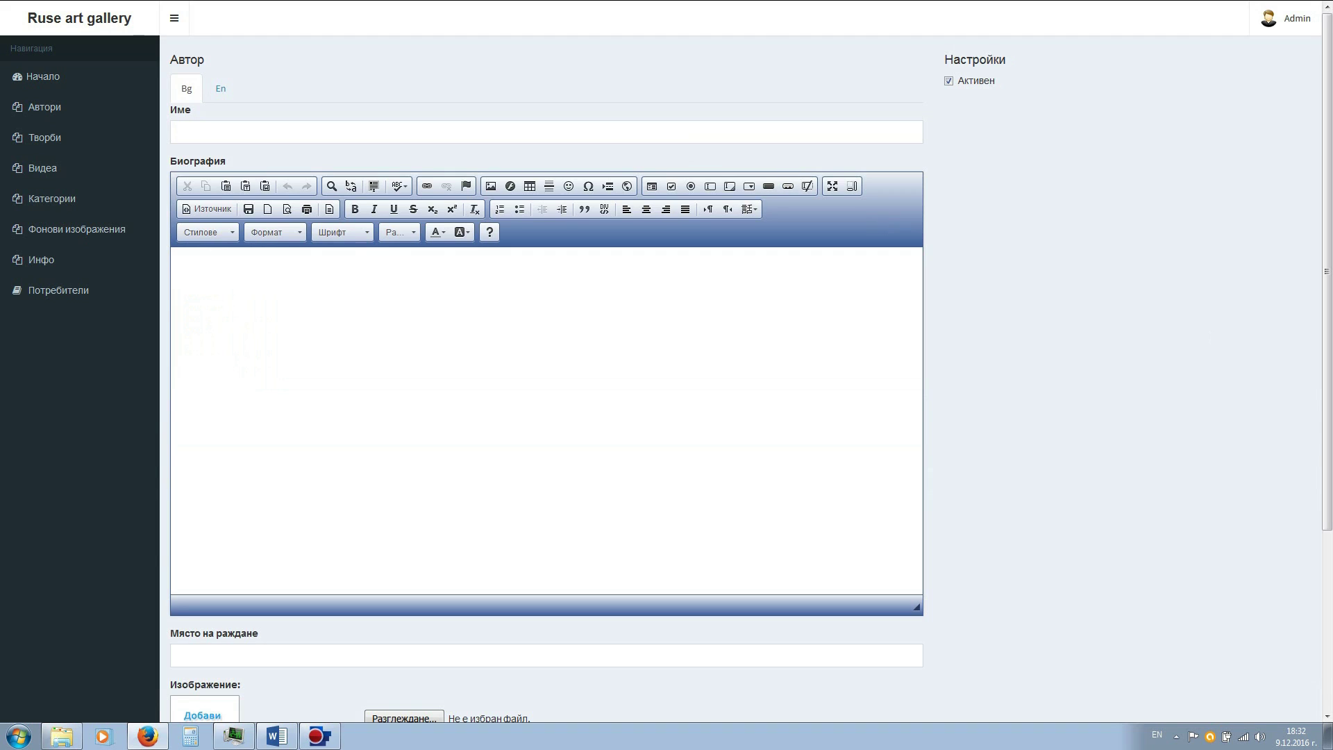
- Copy the author's name from the Word document into the Име field
key(alt+Tab)
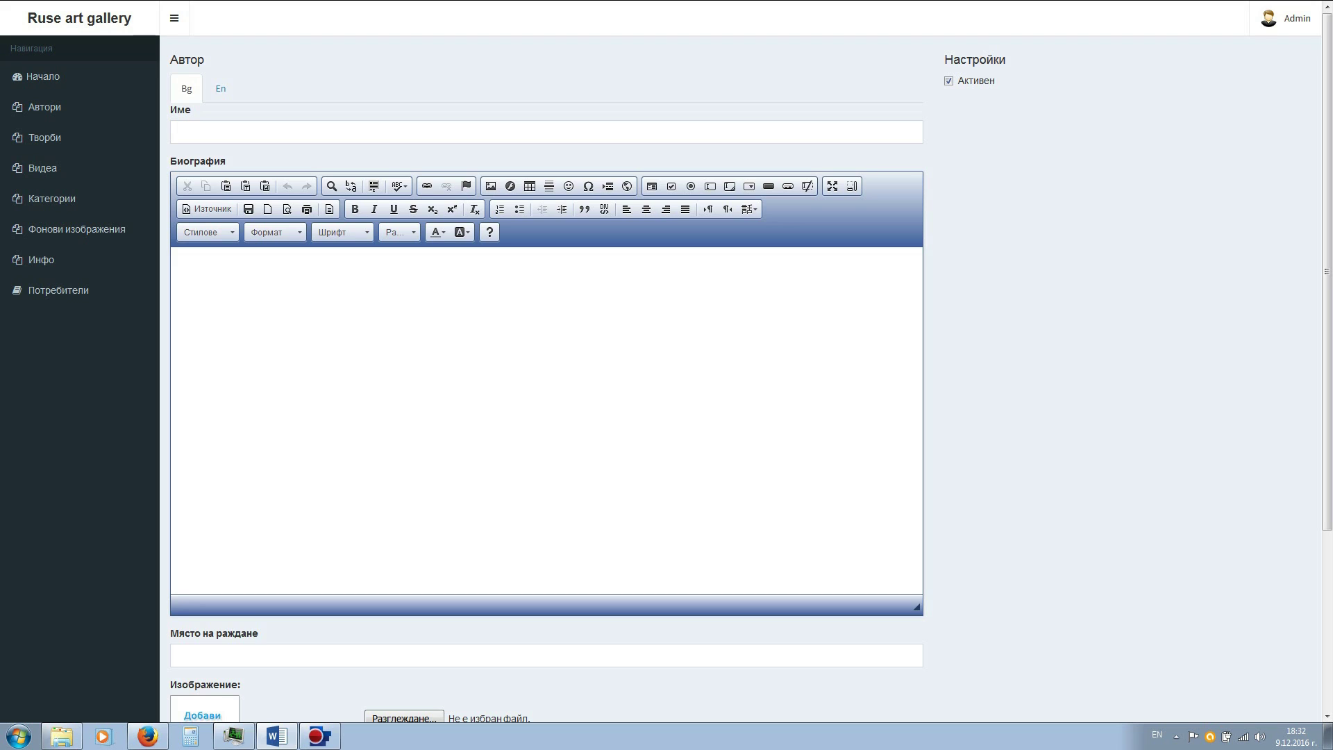
click(324, 130)
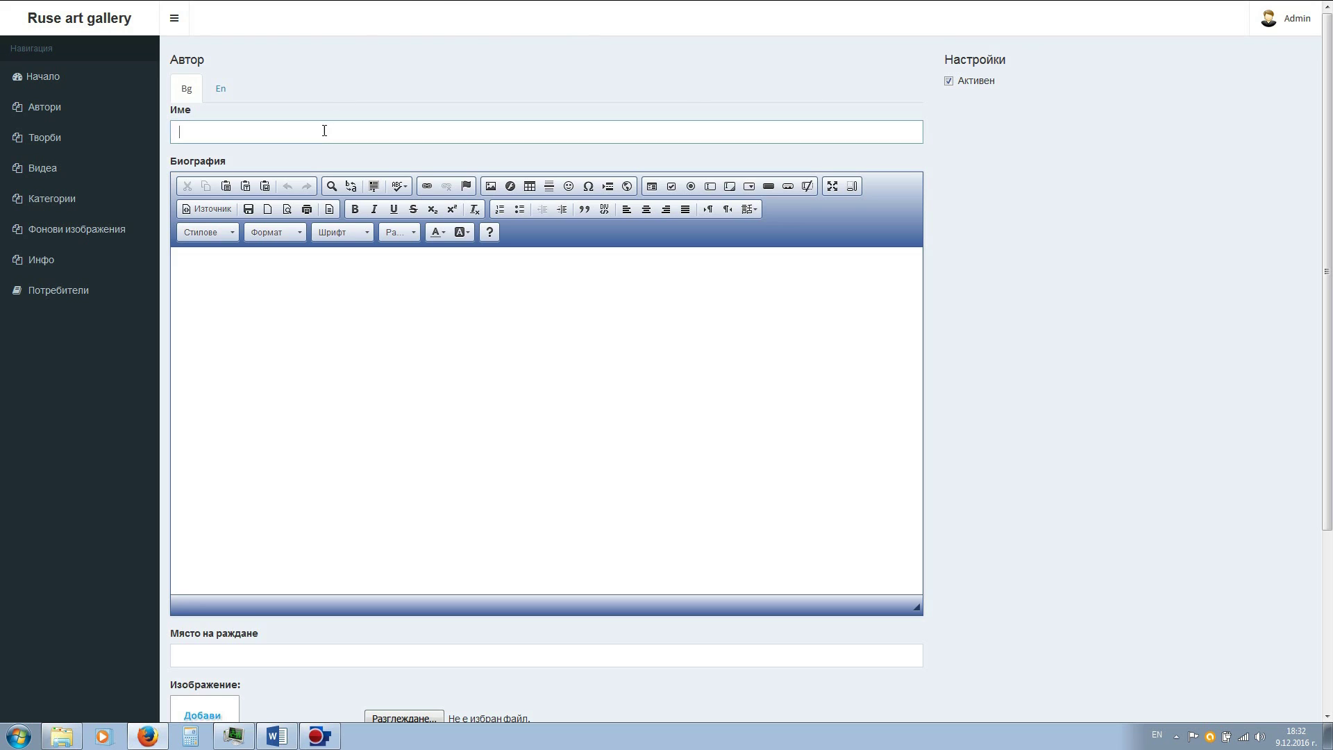
text(ИВАН ВАСИЛЕВ НЕНОВ)
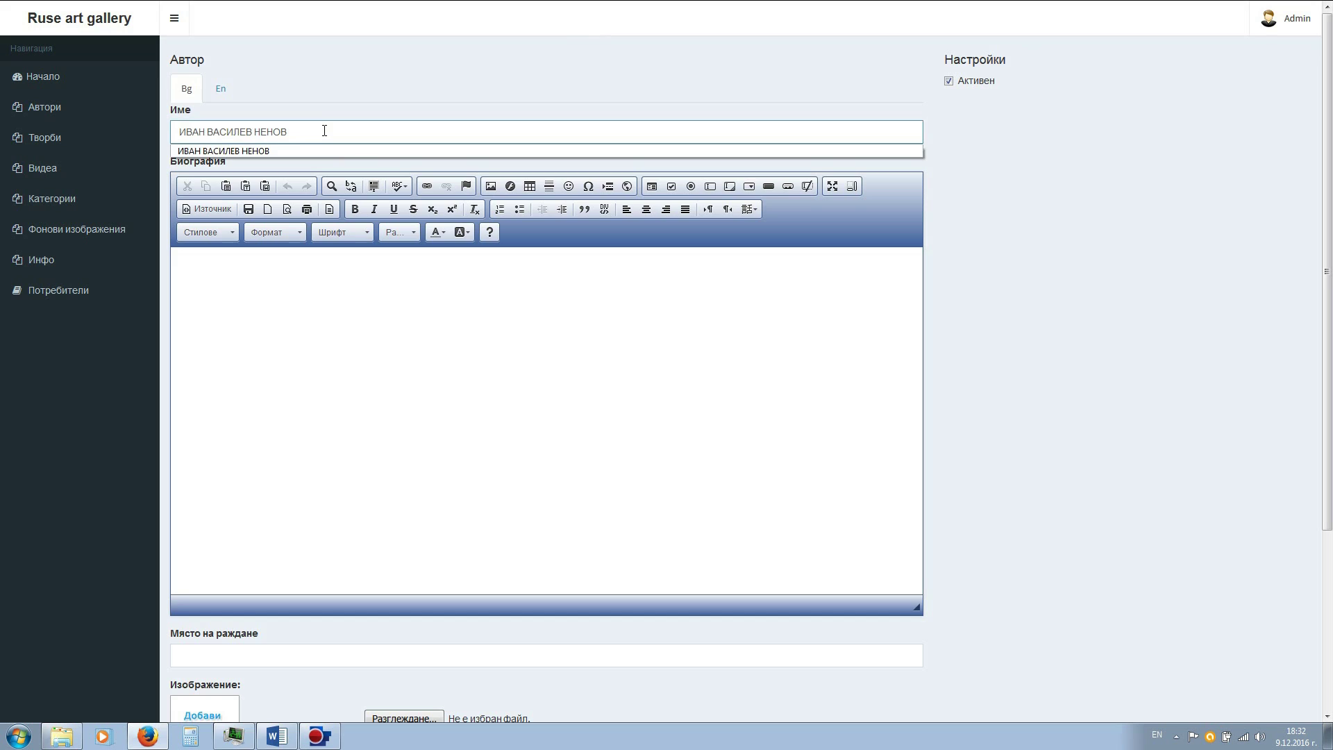
click(329, 272)
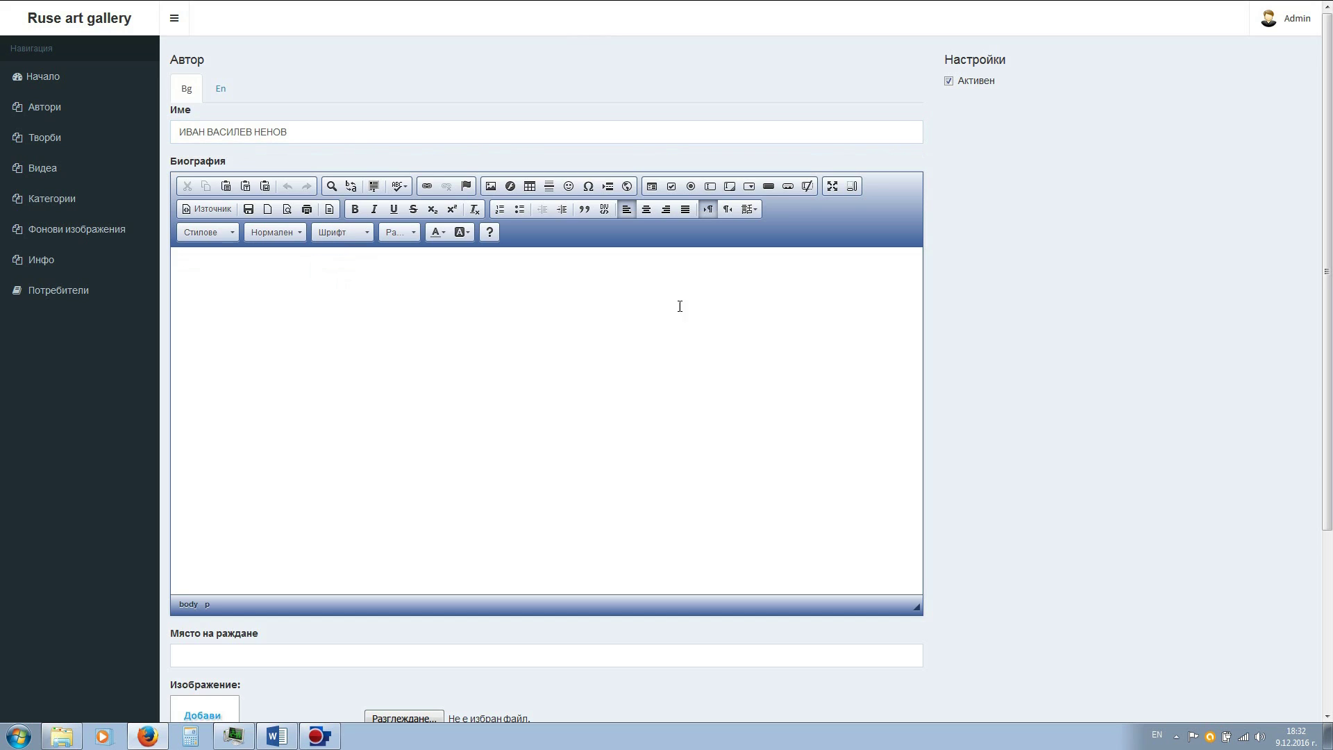
- Paste the biography from Word and start its second part on a new line
key(alt+Tab)
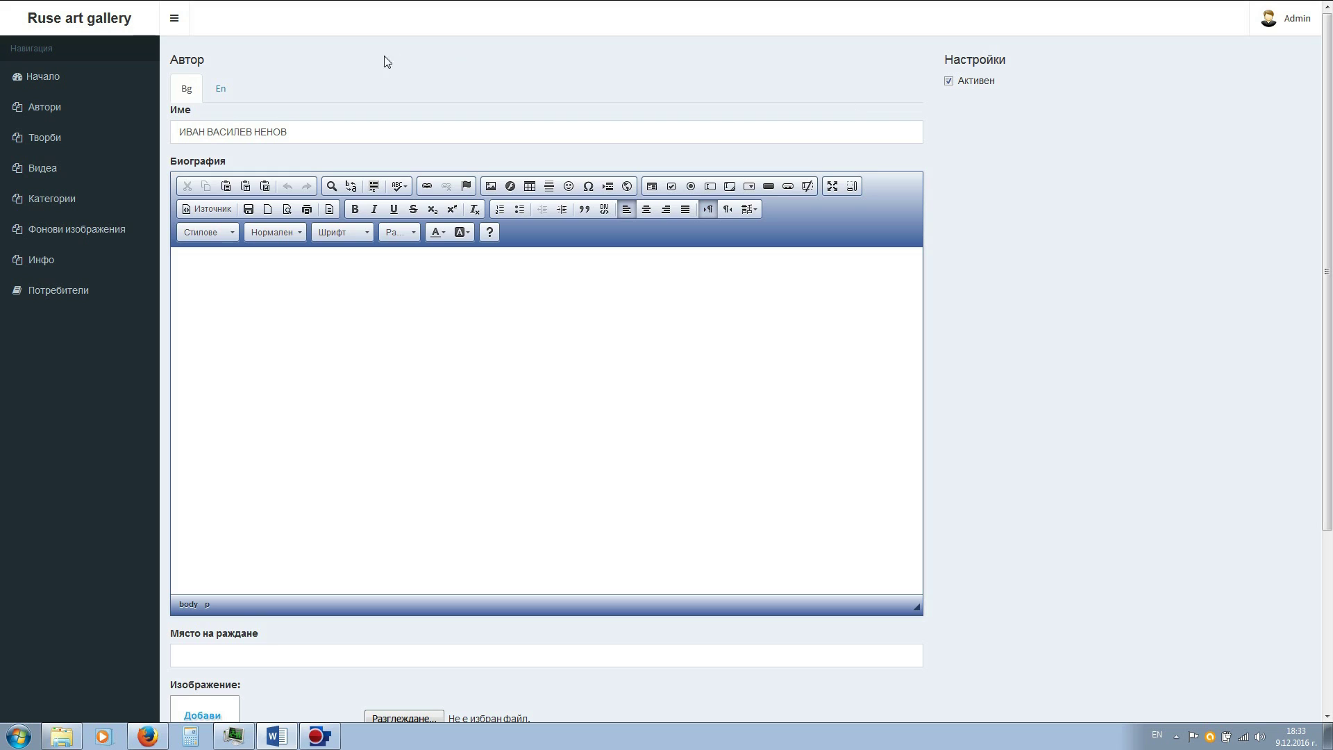
click(298, 308)
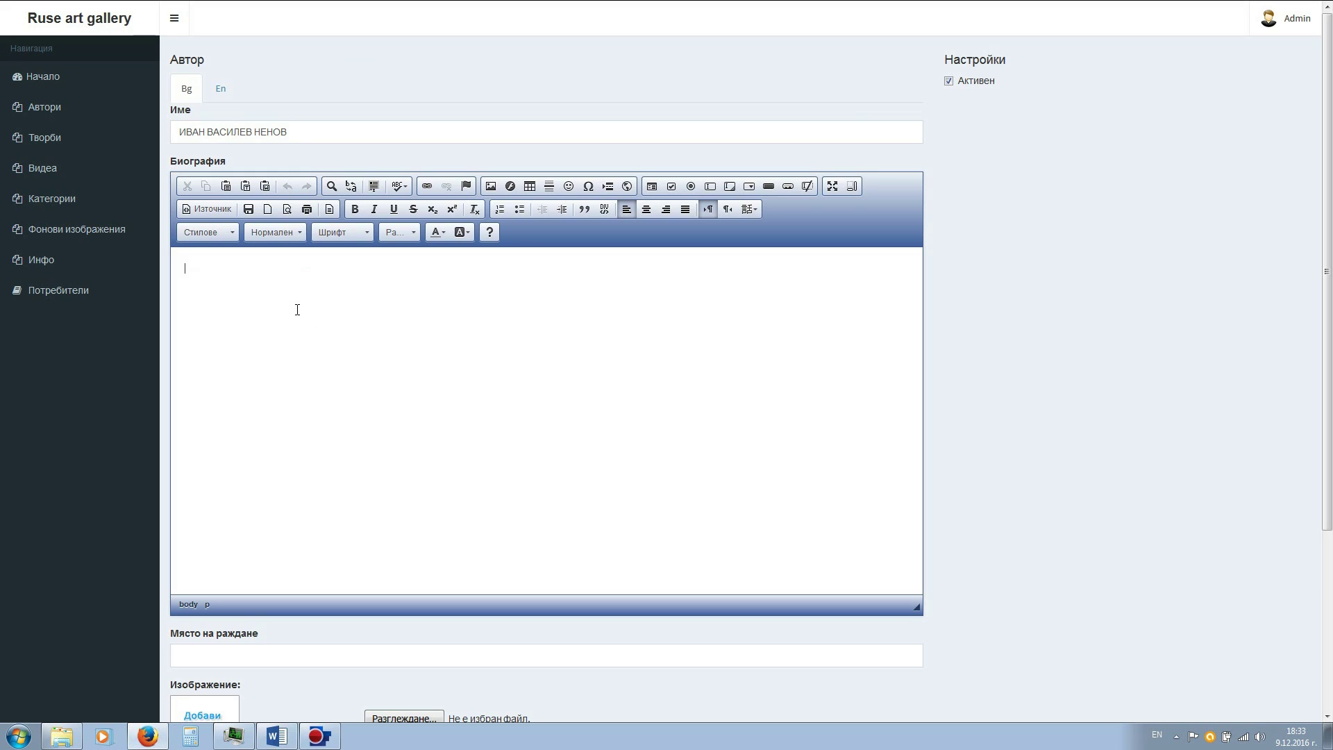
text(1925 завършва Живопис в НХА при проф. Никола Маринов. Член на Дружество на Новите художници. 1947 основател на ателието по мозайка в НХА. Работи в областта на живописта, графиката, мозайката, керамиката. Иван Ненов е един от най-авангардните творци от 30-те години на ХХ в. Неговите творби се отличават с лиричност и изтънченост.  Те въздействат с пластичността, с нежния светъл колорит и особена линия, която прави произведенията монументално въздействащи и изразителни.)
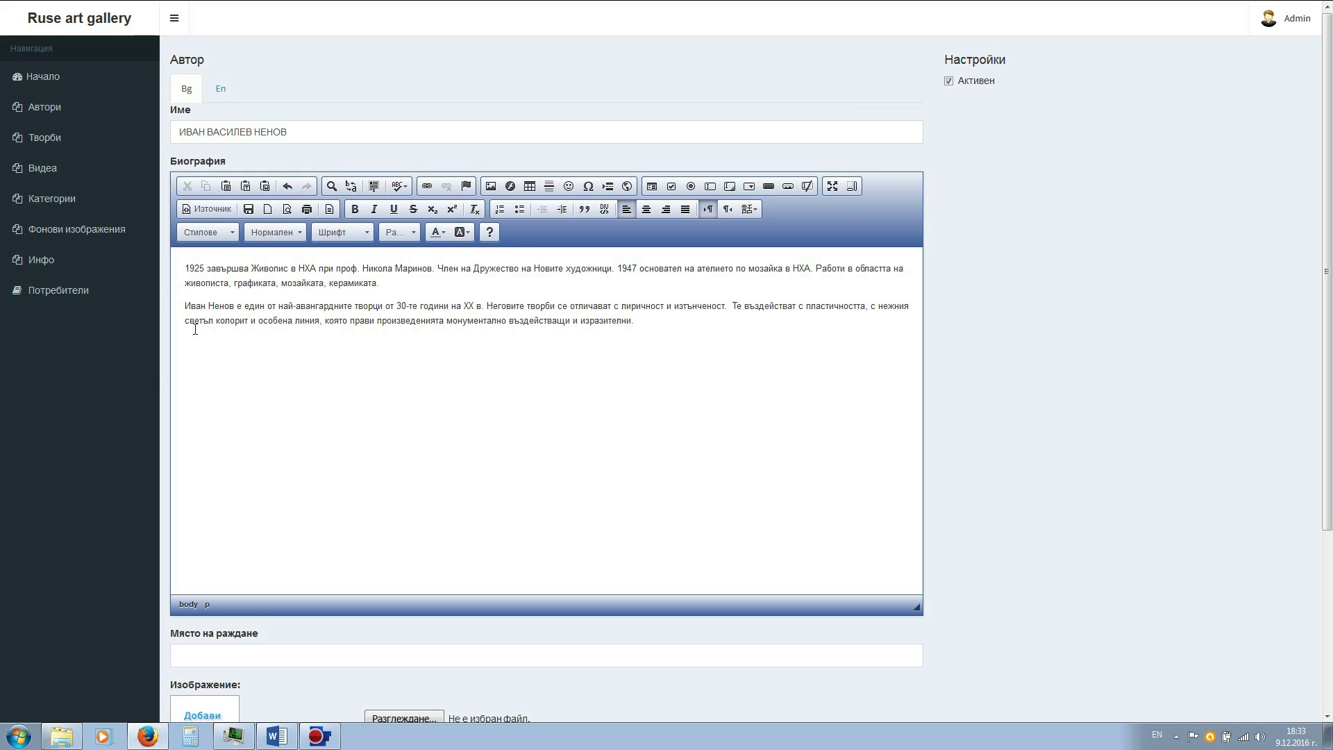
click(186, 306)
key(BackSpace)
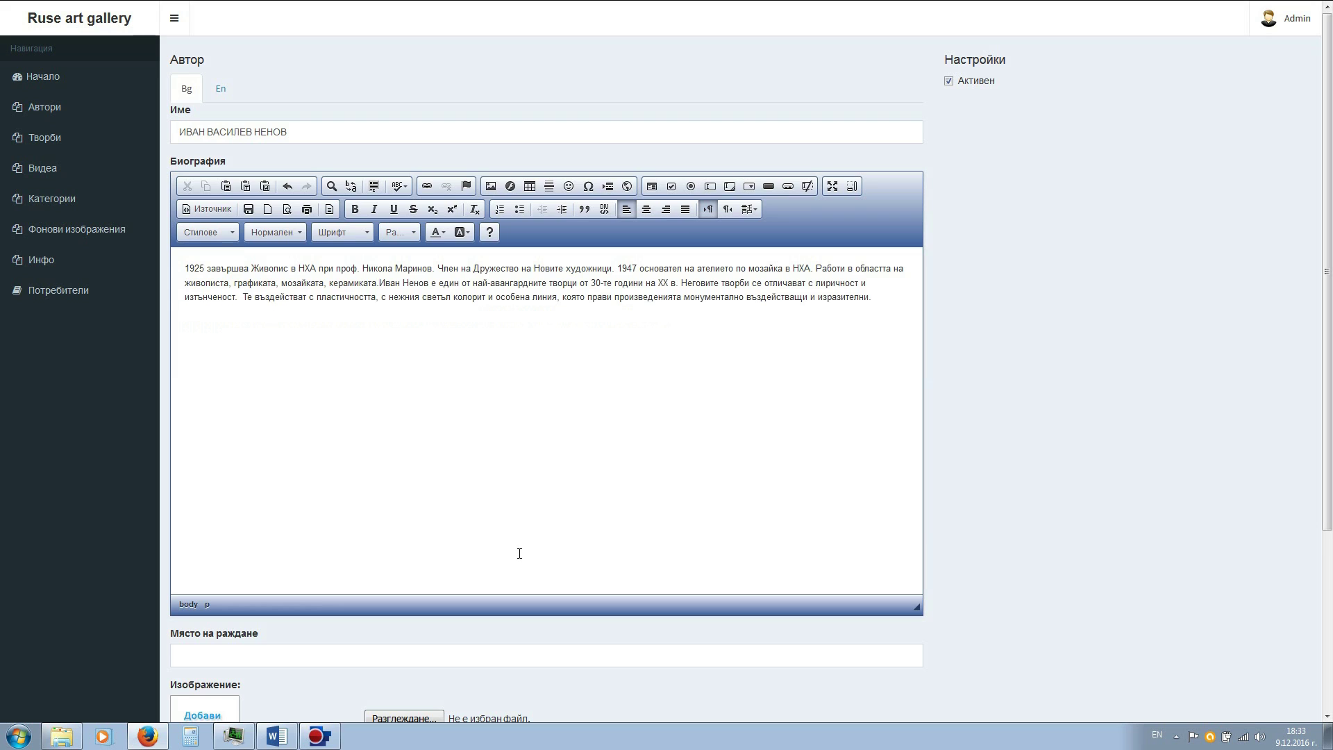
key(Return)
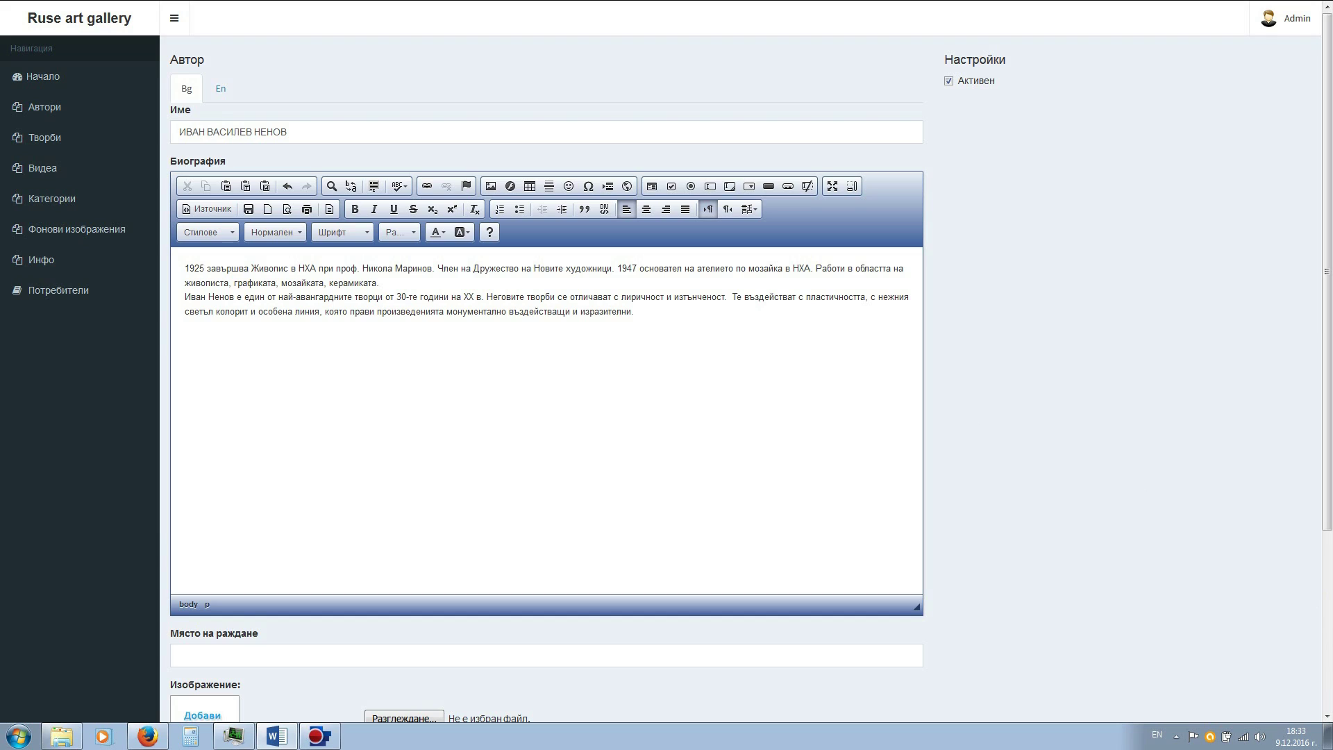
click(345, 657)
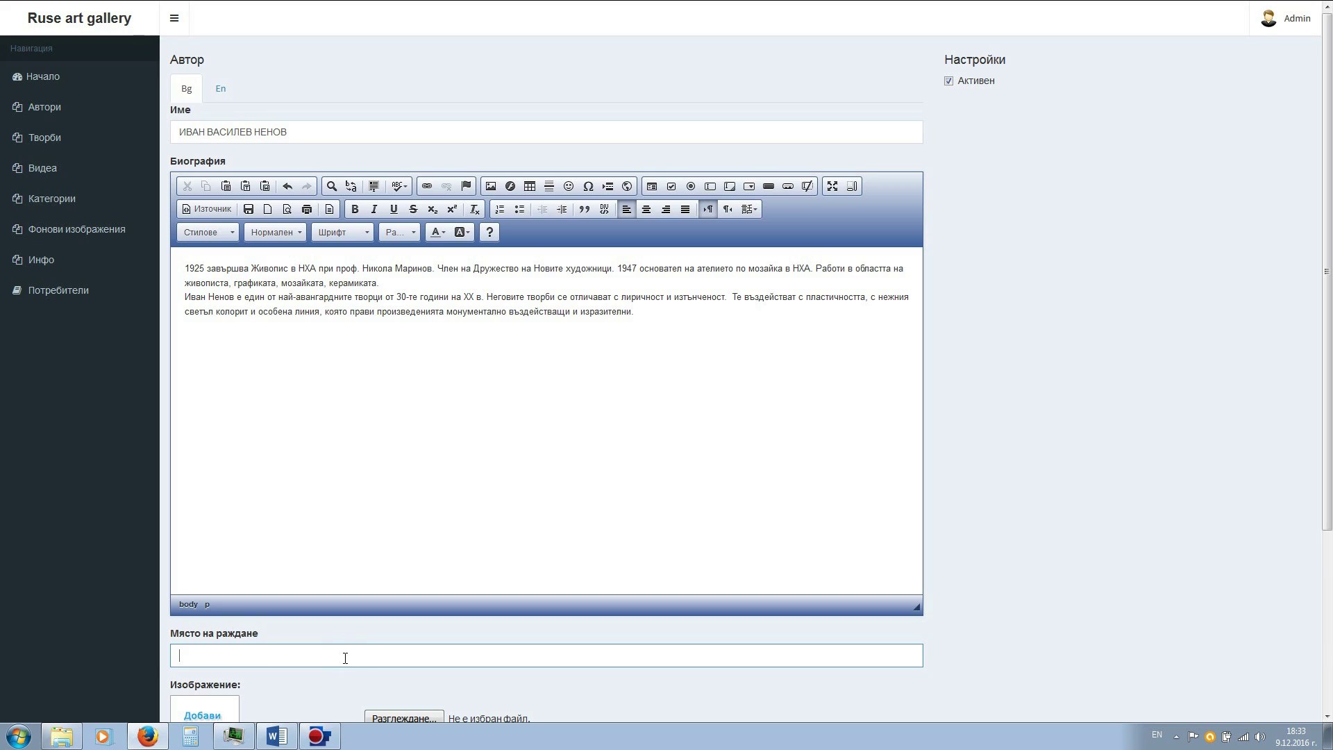
- Enter Русе as the author's birthplace, using the Bulgarian keyboard layout
key(alt+shift)
text(Русе)
click(691, 488)
scroll(691, 489, down, 4)
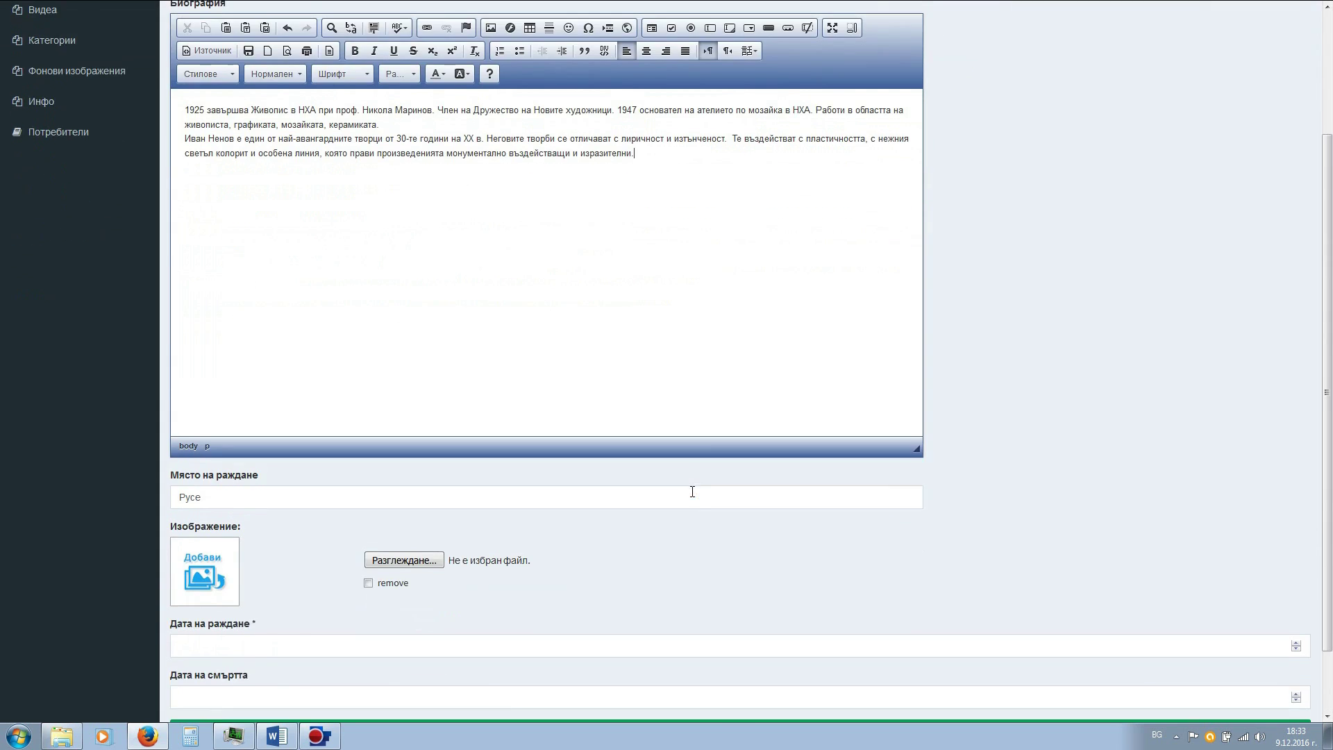
scroll(692, 492, down, 2)
- Enter birth year 1902 and death year 1997
click(631, 564)
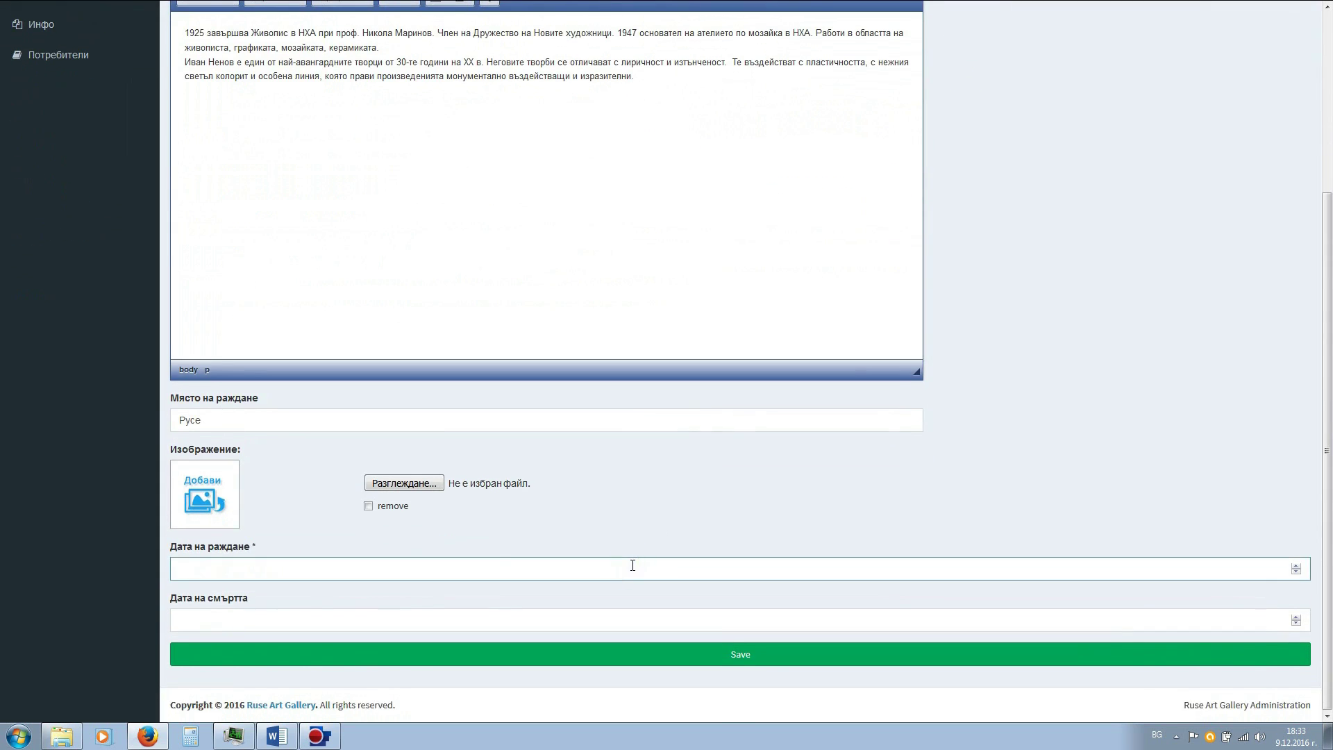
click(607, 611)
click(601, 567)
text(1902)
key(Tab)
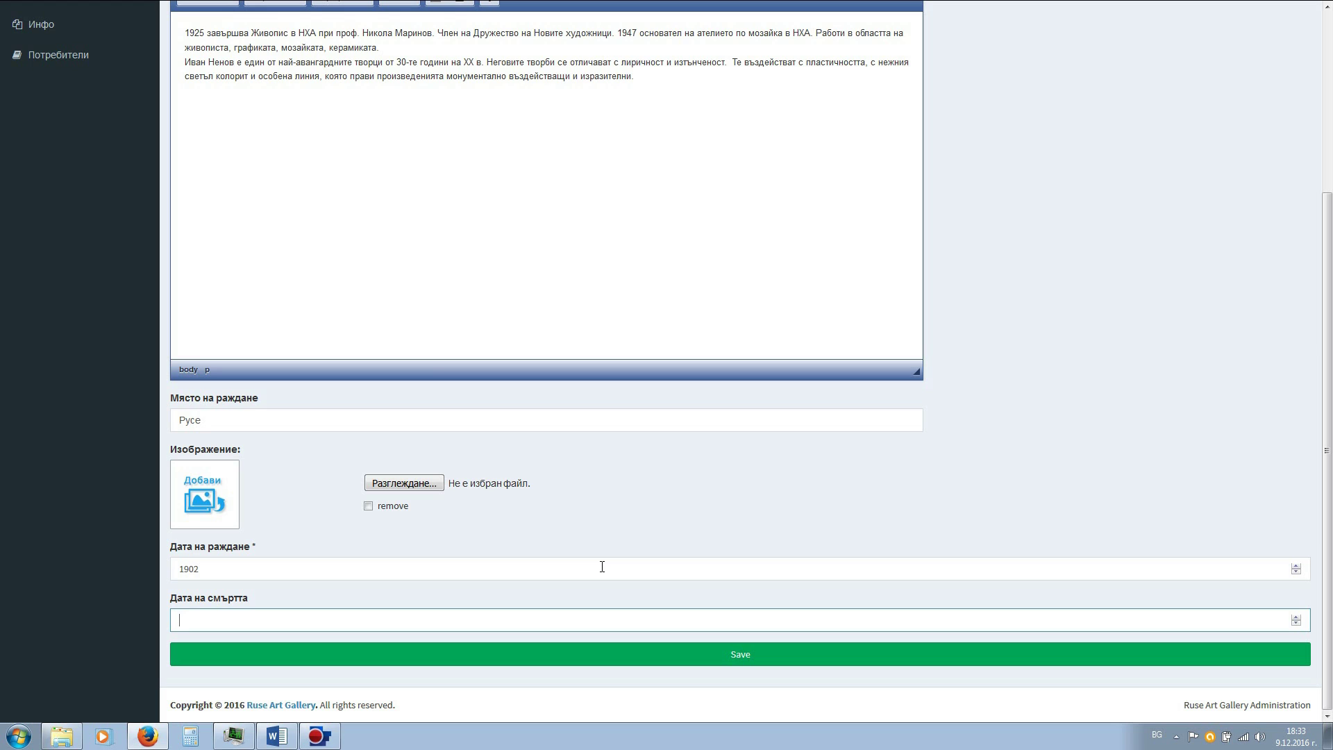
text(1997)
click(404, 486)
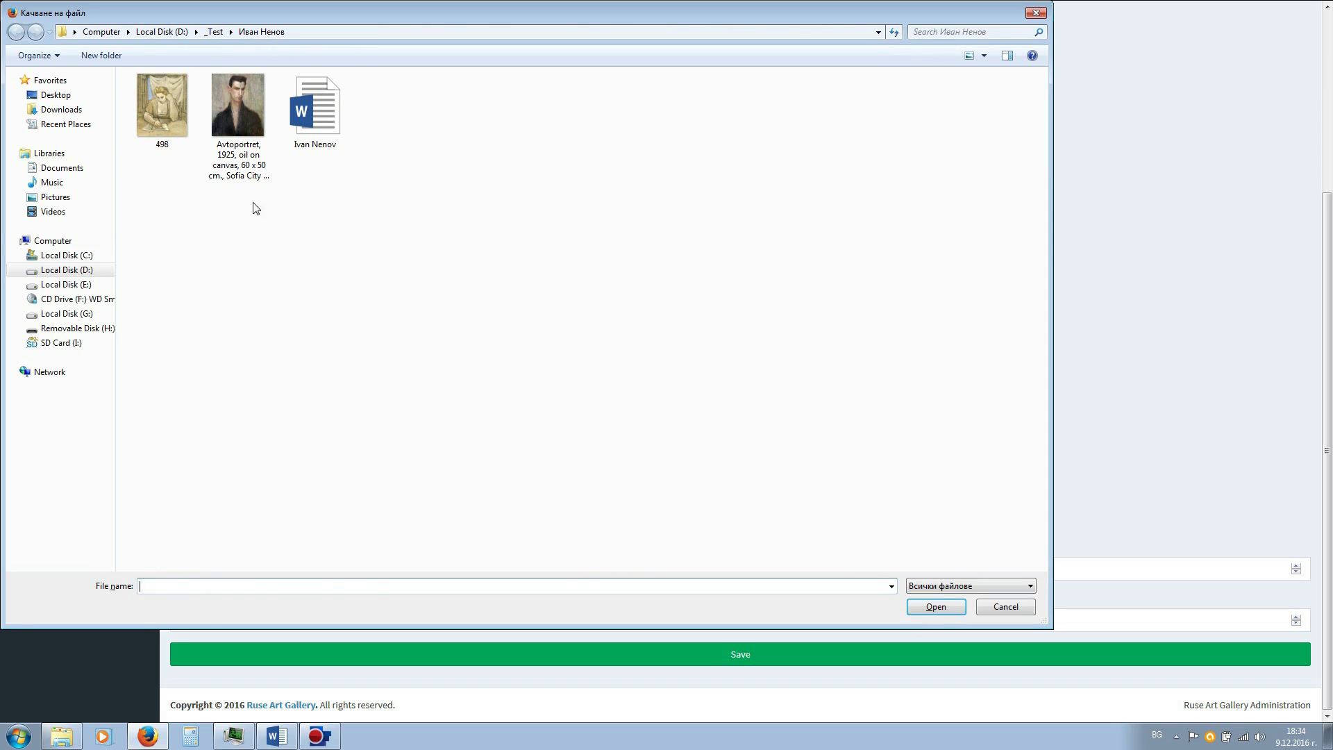
- Attach the Avtoportret image as the author's picture and save the new author
click(247, 163)
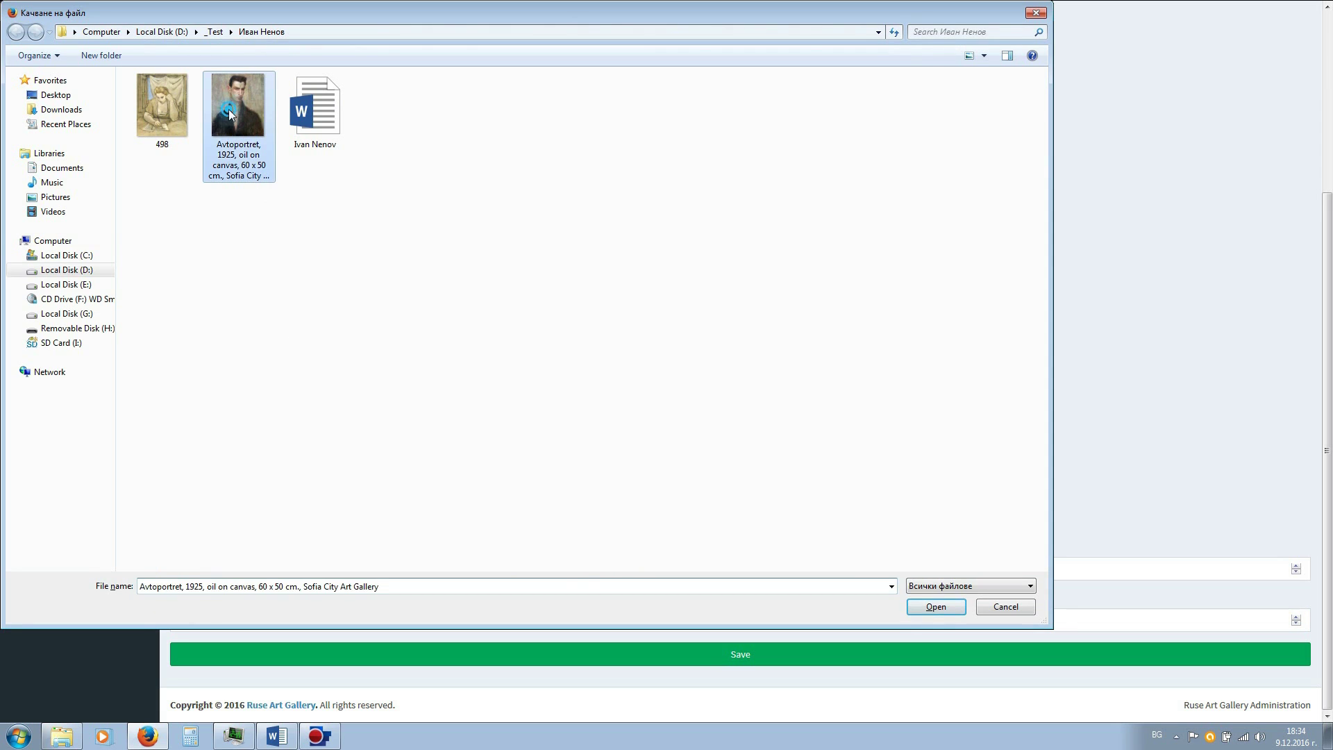
click(936, 606)
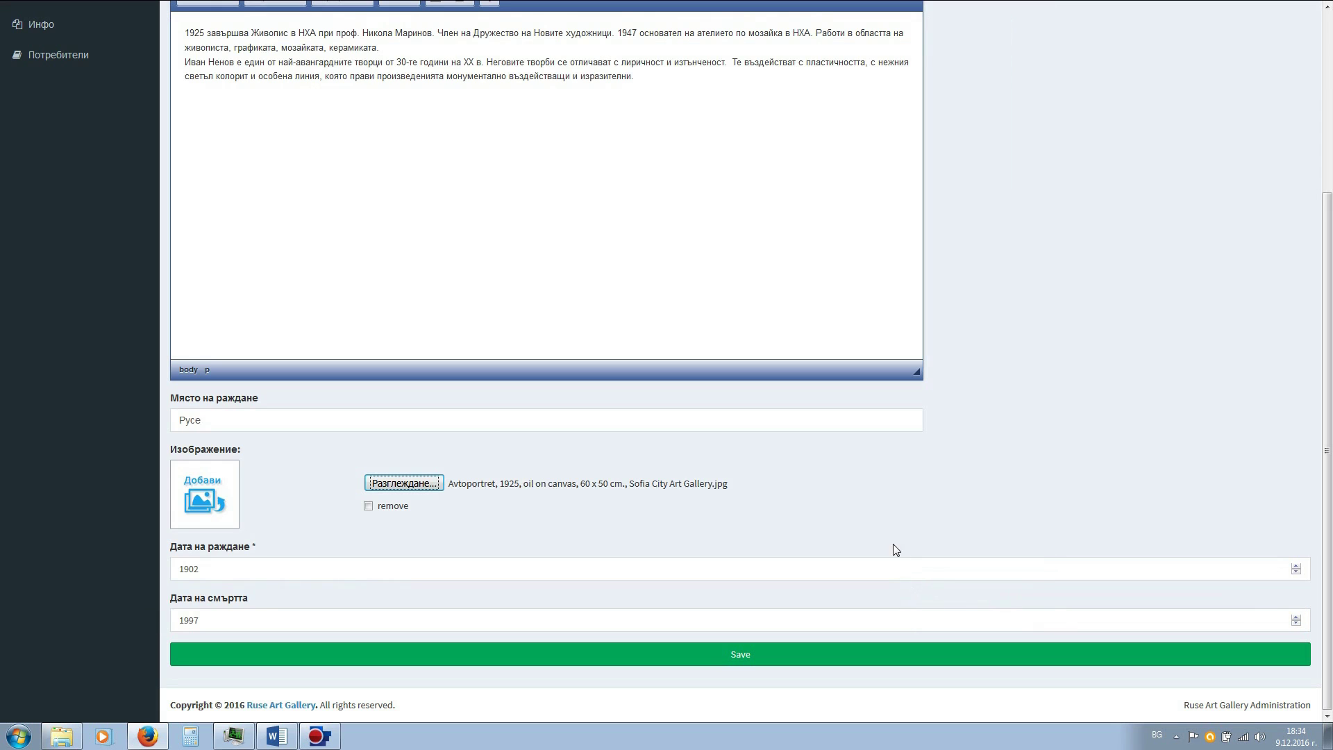
scroll(889, 545, up, 3)
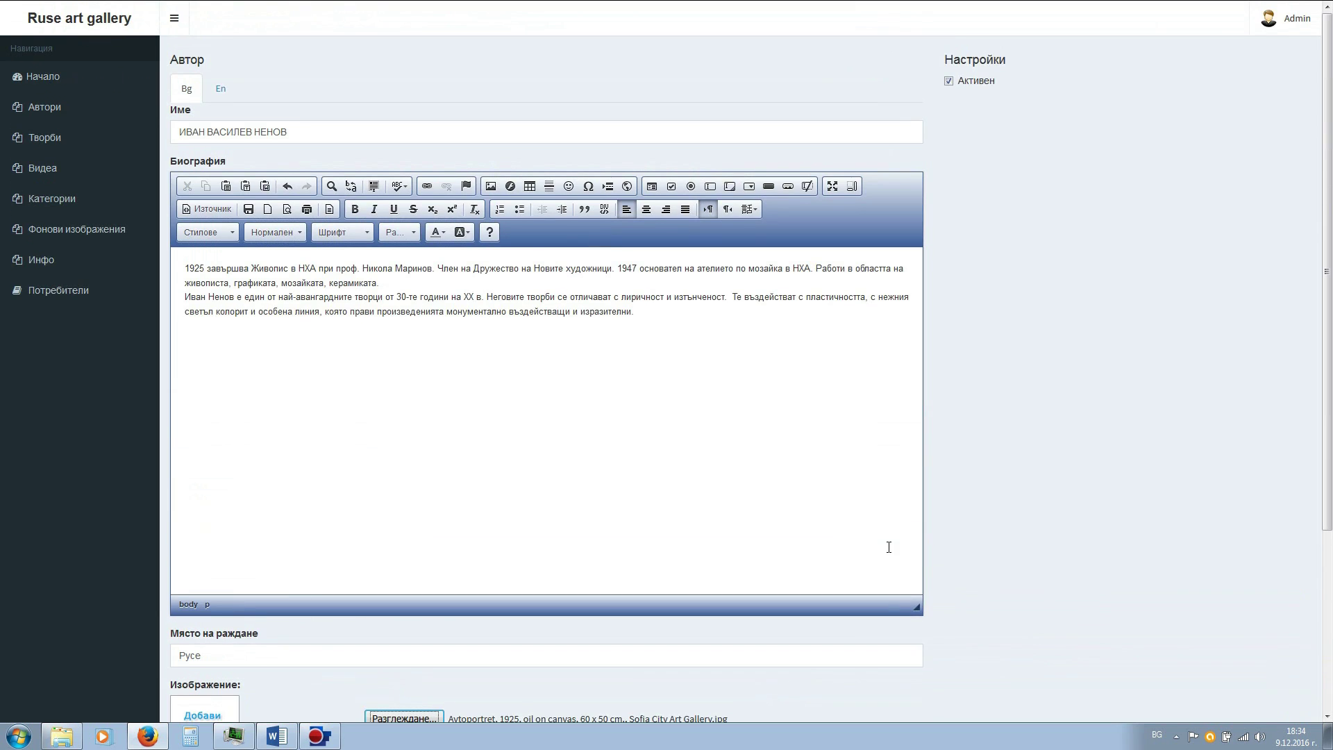
scroll(679, 486, down, 3)
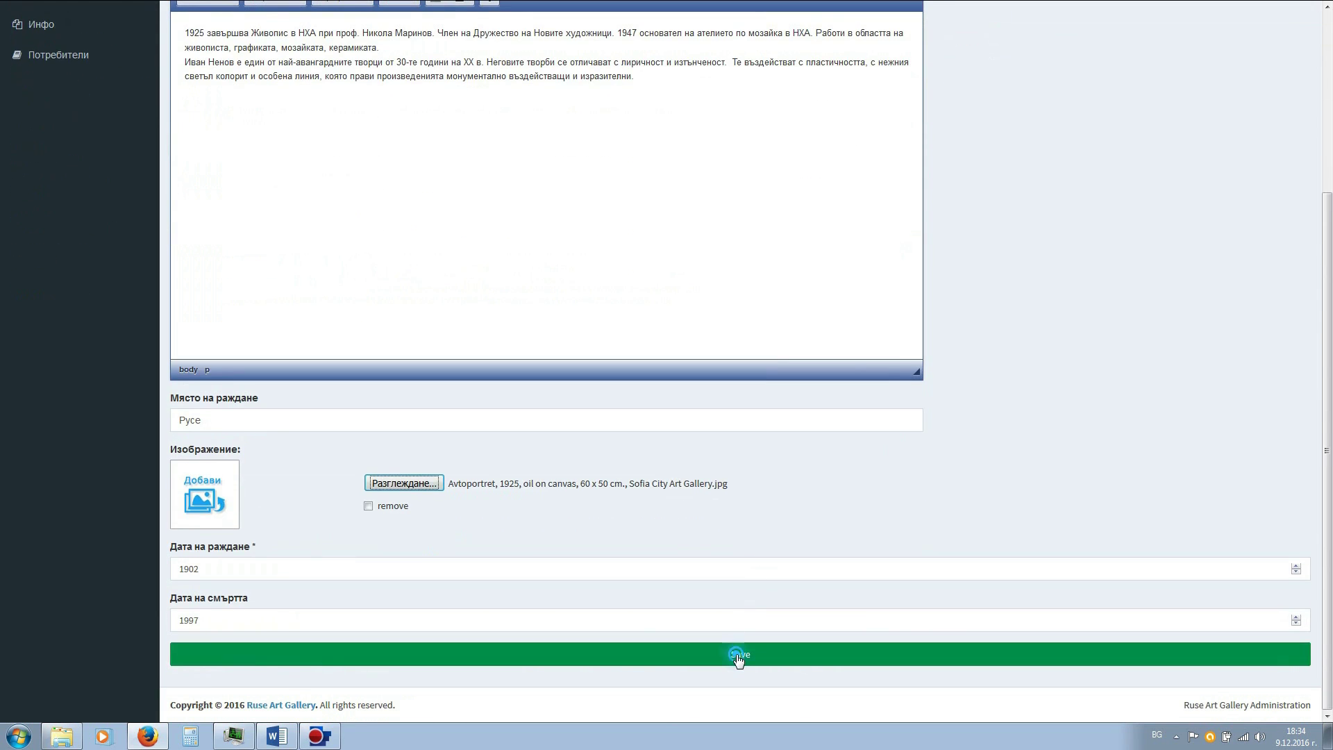
click(738, 656)
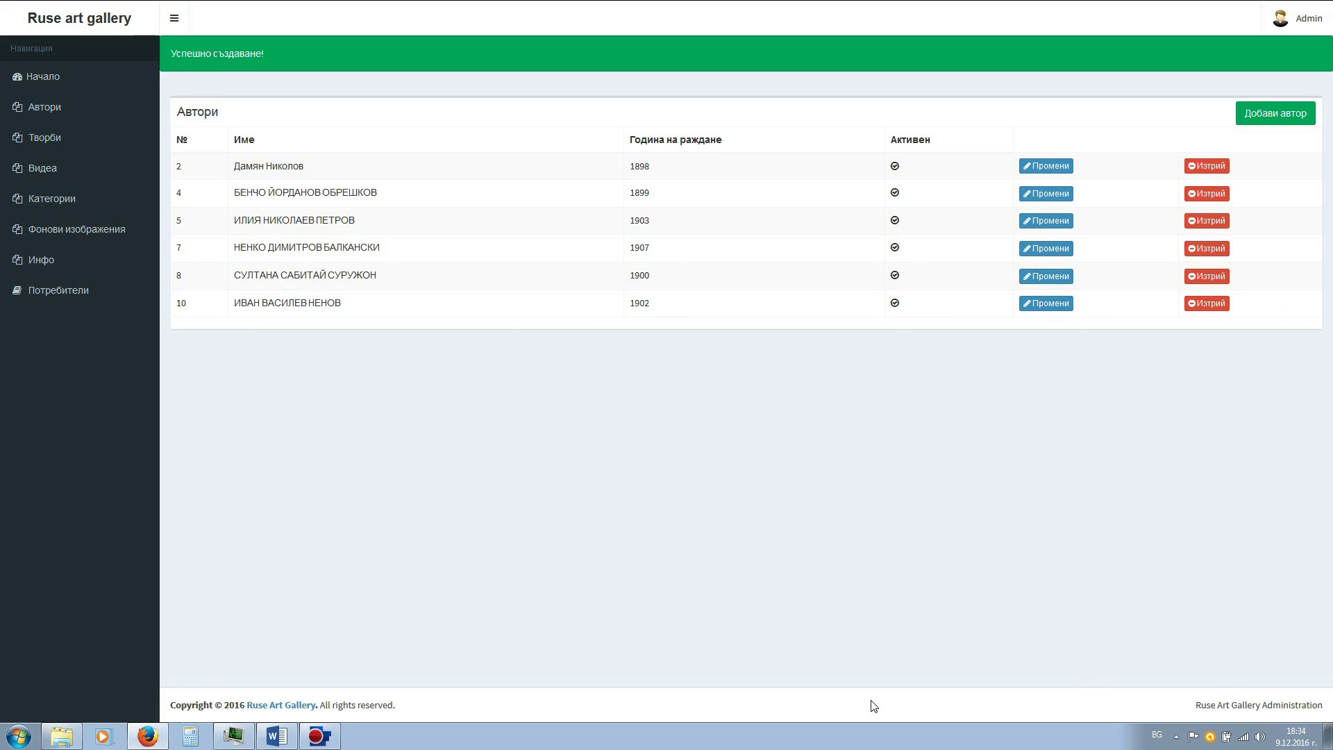
click(24, 143)
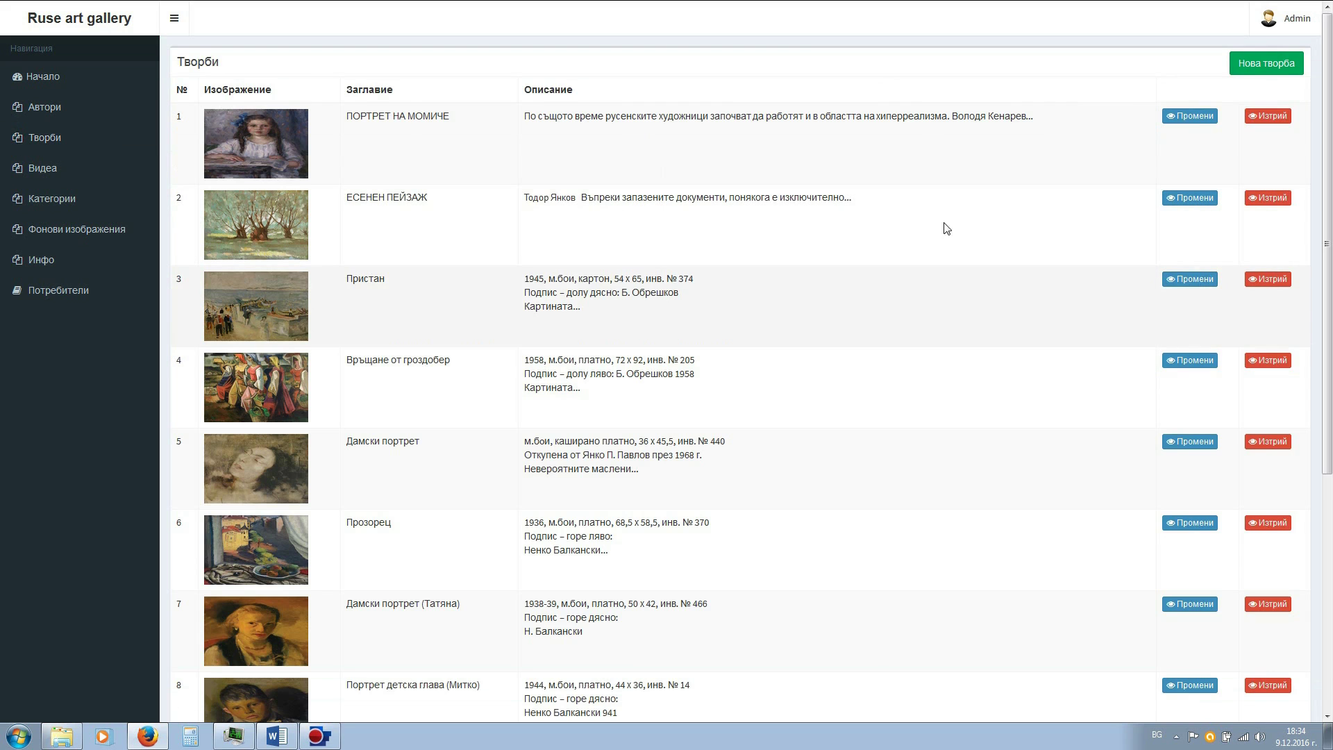
- Start a new artwork titled Писмото
click(1265, 72)
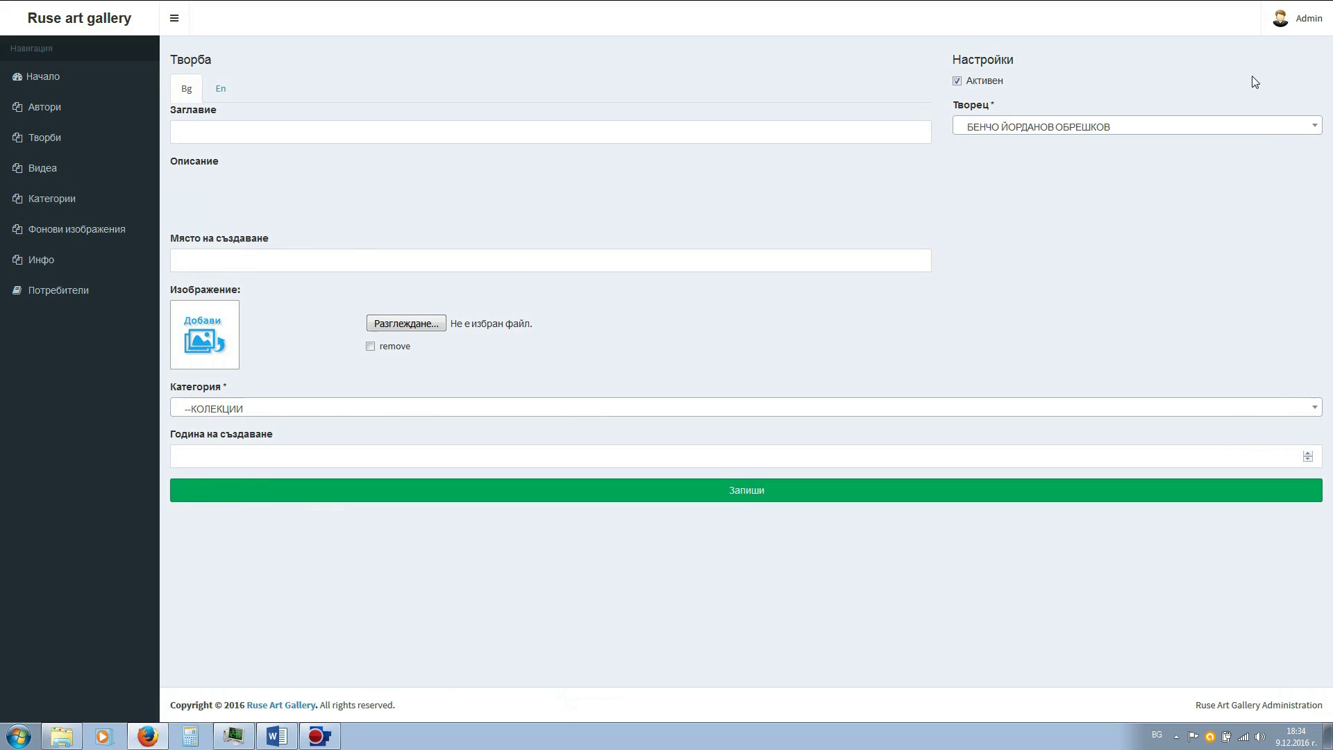
key(alt+Tab)
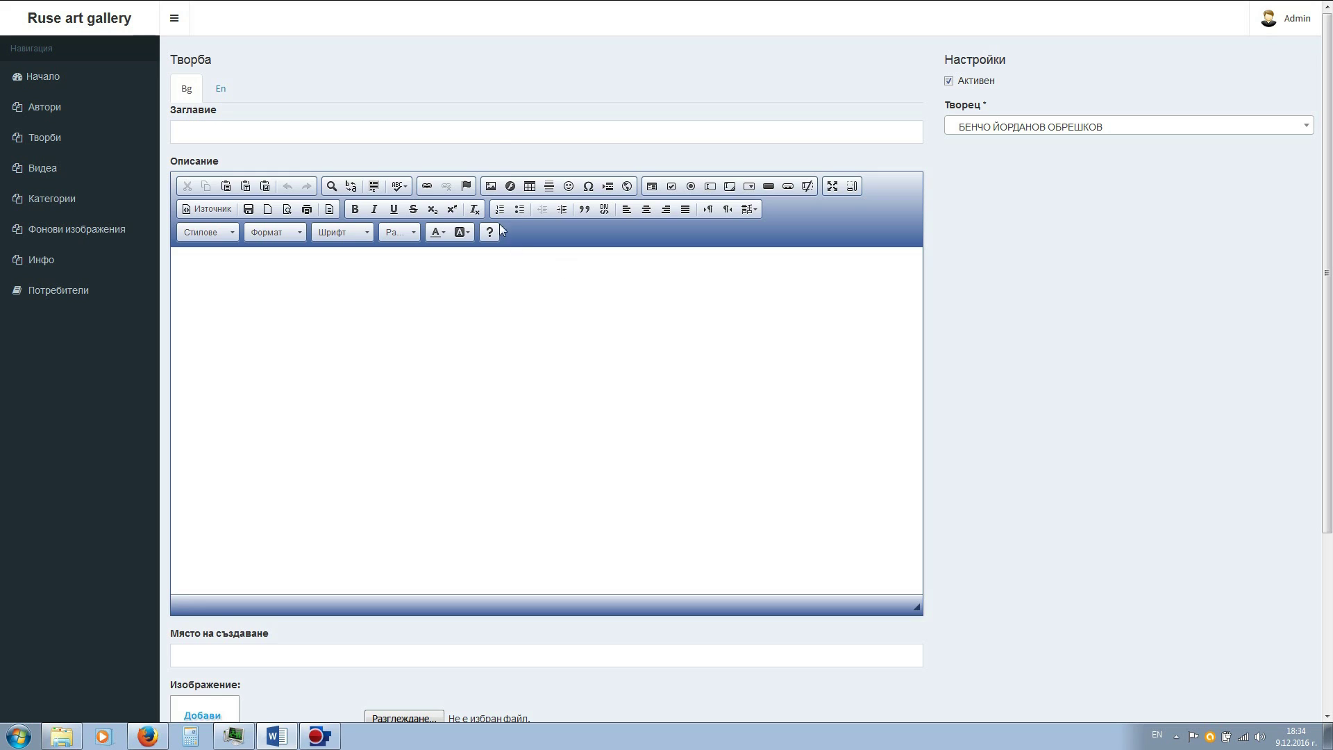
click(499, 136)
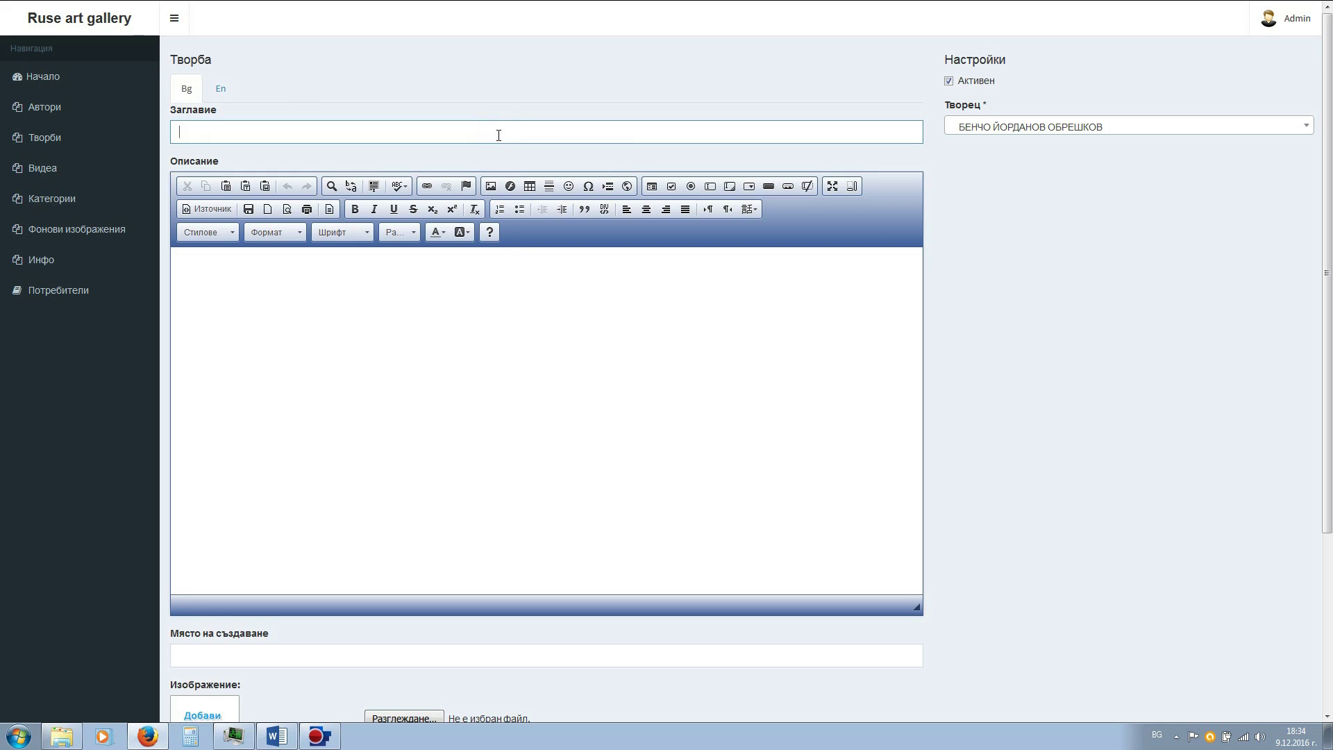
text(Писмото)
click(457, 321)
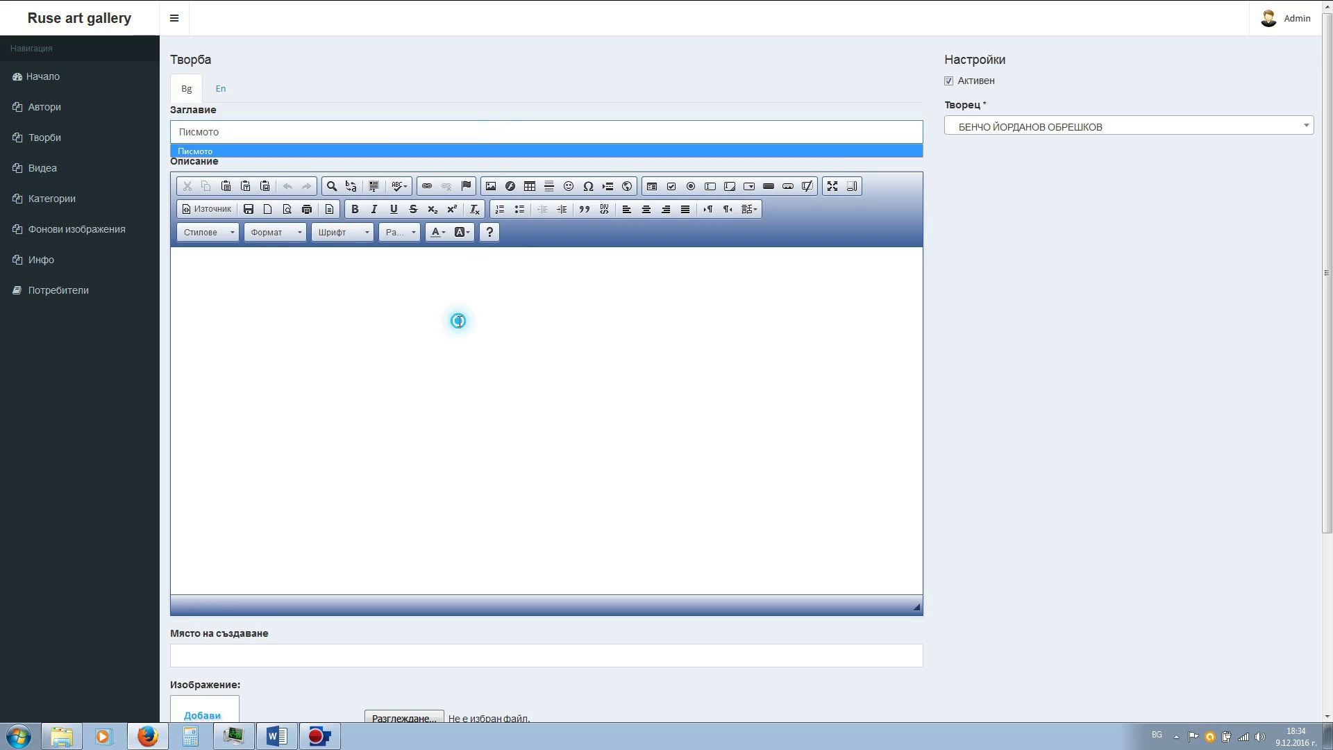
- Paste the description from Word, putting the Творбата and Създадена parts on their own lines
key(alt+Tab)
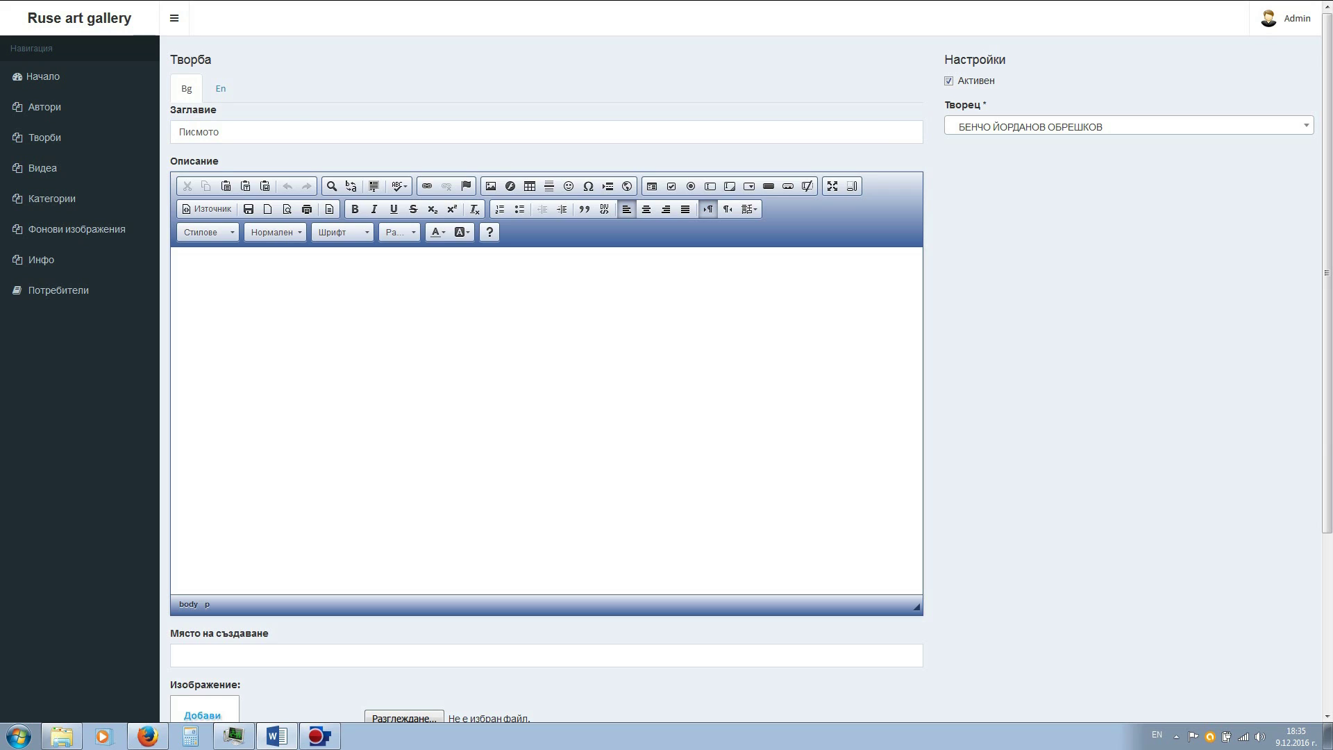
click(282, 274)
key(alt+shift)
text(1935, м.бои, картон, 75 х 60, инв. № 498 Подпис – долу дясно: Ив. Неновъ Произведението е откупено от автора през 1970 г. Създадена през 1935 г., картината е показана на Биеналето във Венеция през 1942 г. Там излагат едни от най-авторитетните художници на съвременното европейско изкуство. Участието на България в Биеналето е колективно, представят се автори като Златю Бояджиев, Илия Петров, Никола Танев и др. Поради естетически различия, Иван Ненов участва като независим и е поканен лично от главния куратор на събитието. Творбата съчетава любимите за художника теми – „интериора" и „жената". Отличава се с конструктивно изградена композиция, нежен колорит, излъчващ светлина – най-същественото в картините на Ненов. "Светлината приобщава интимността с всемира", казвал майстора на четката, който умеел да я улови в платната си.)
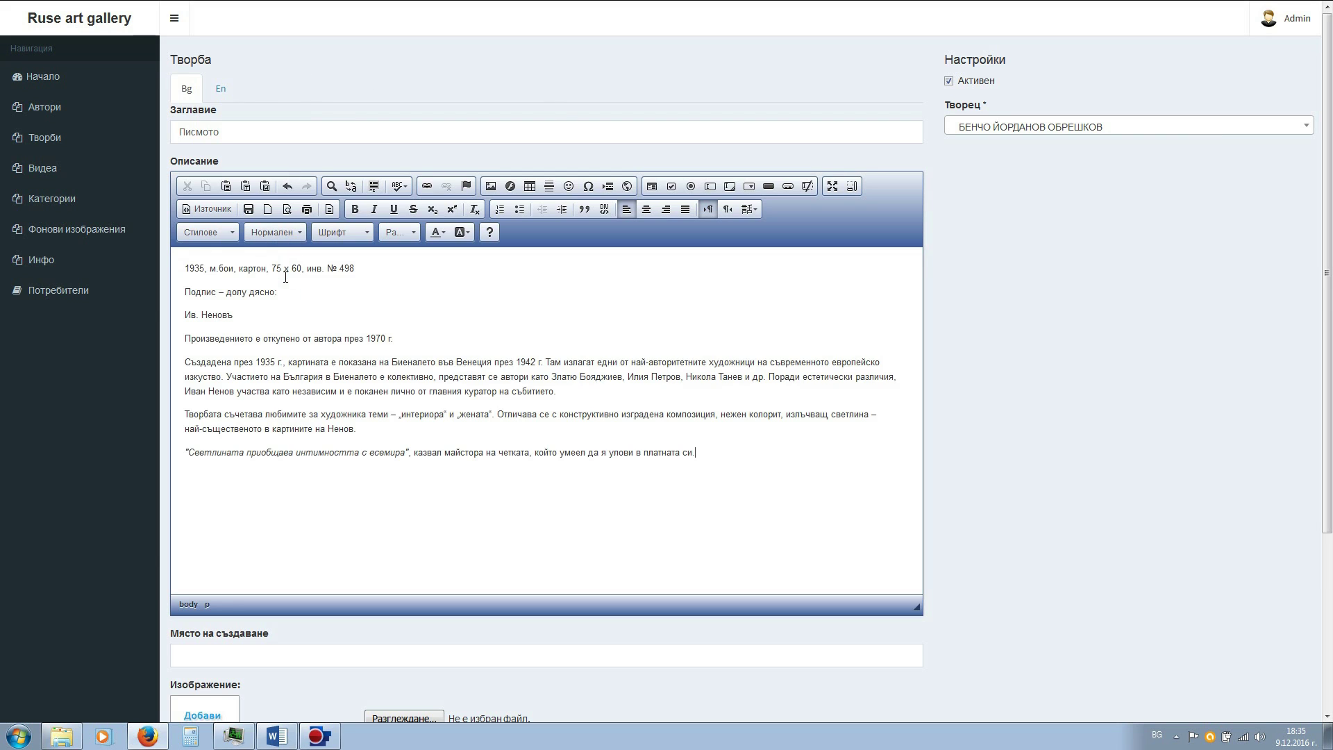
click(183, 415)
key(BackSpace)
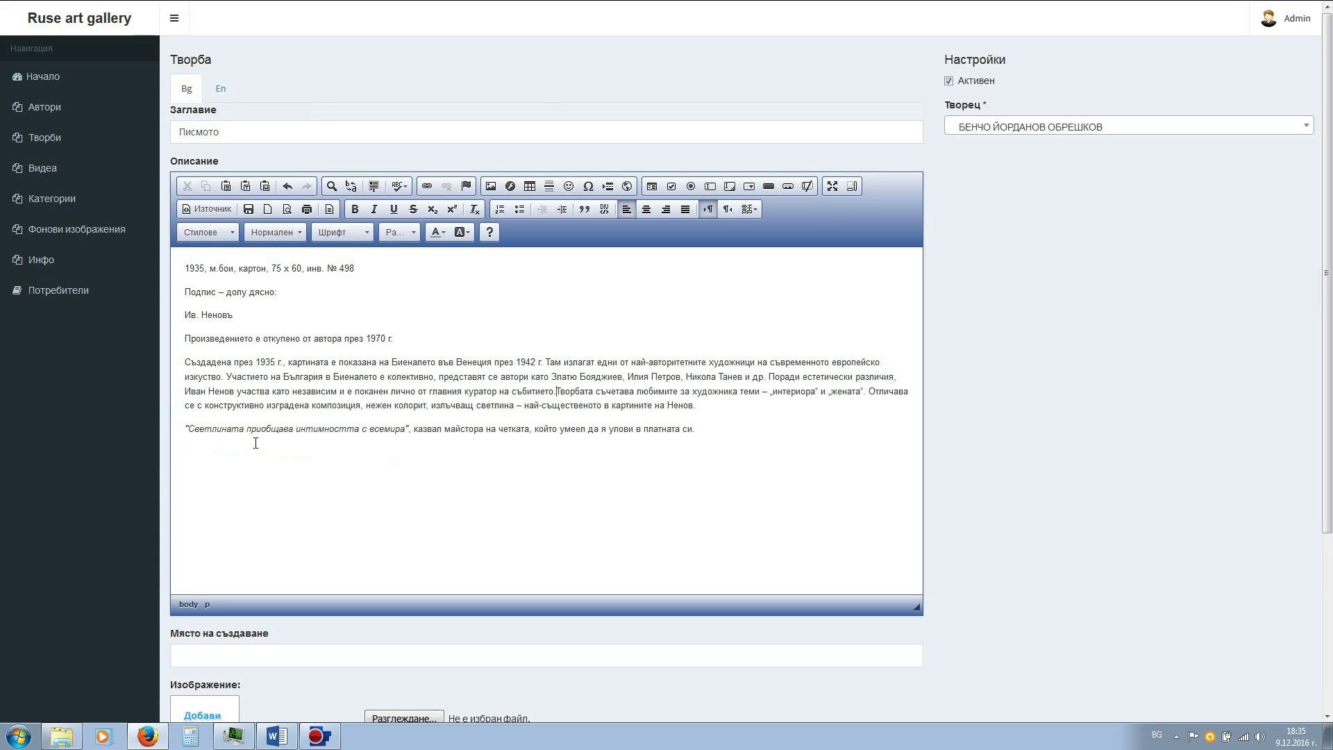
key(shift+Return)
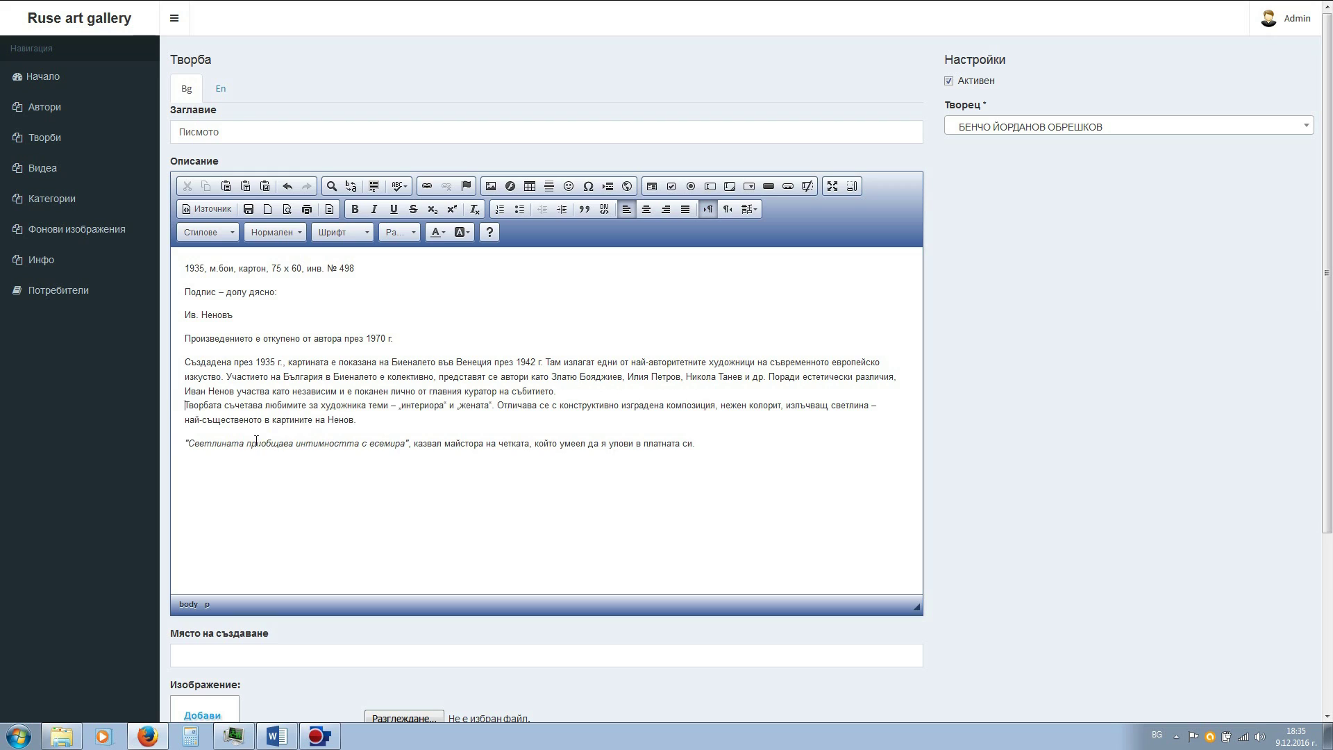
click(185, 363)
key(BackSpace)
key(shift+Return)
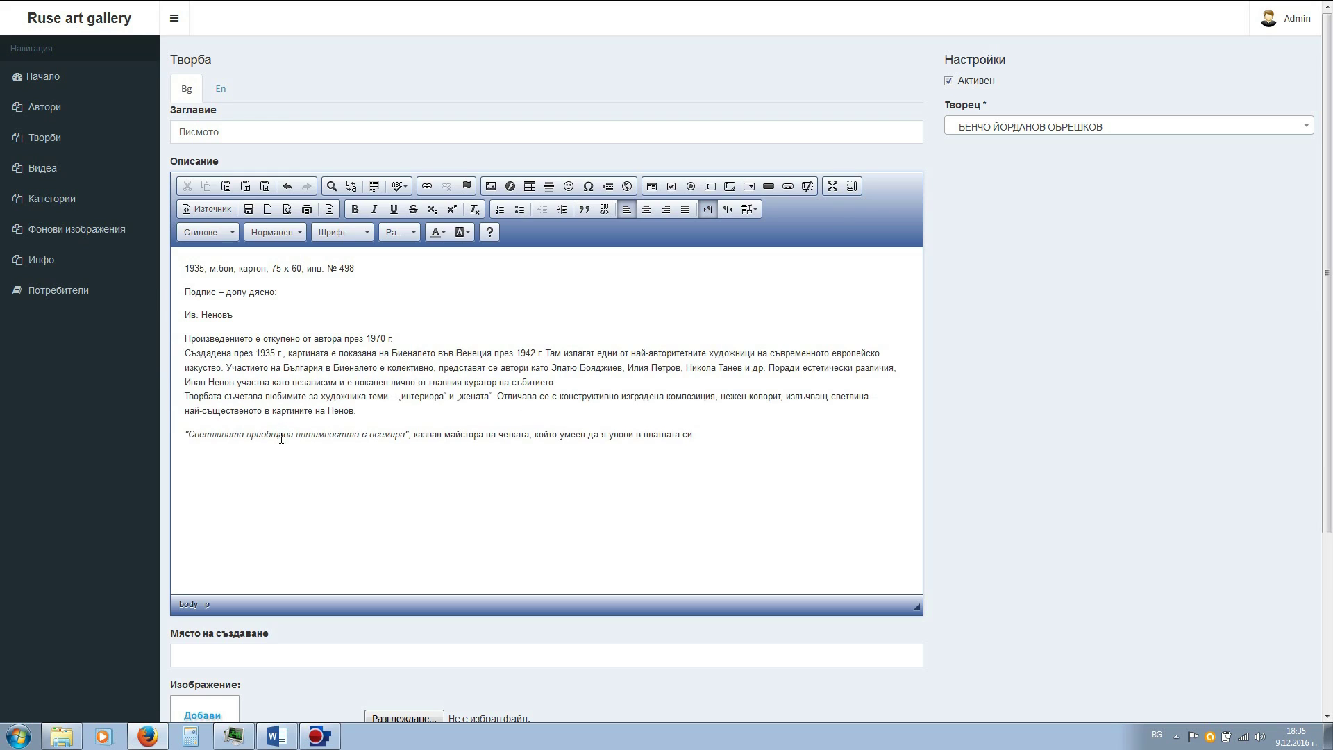
click(778, 467)
- Assign the artwork to the newly added author and attach image 498.jpg
click(1305, 129)
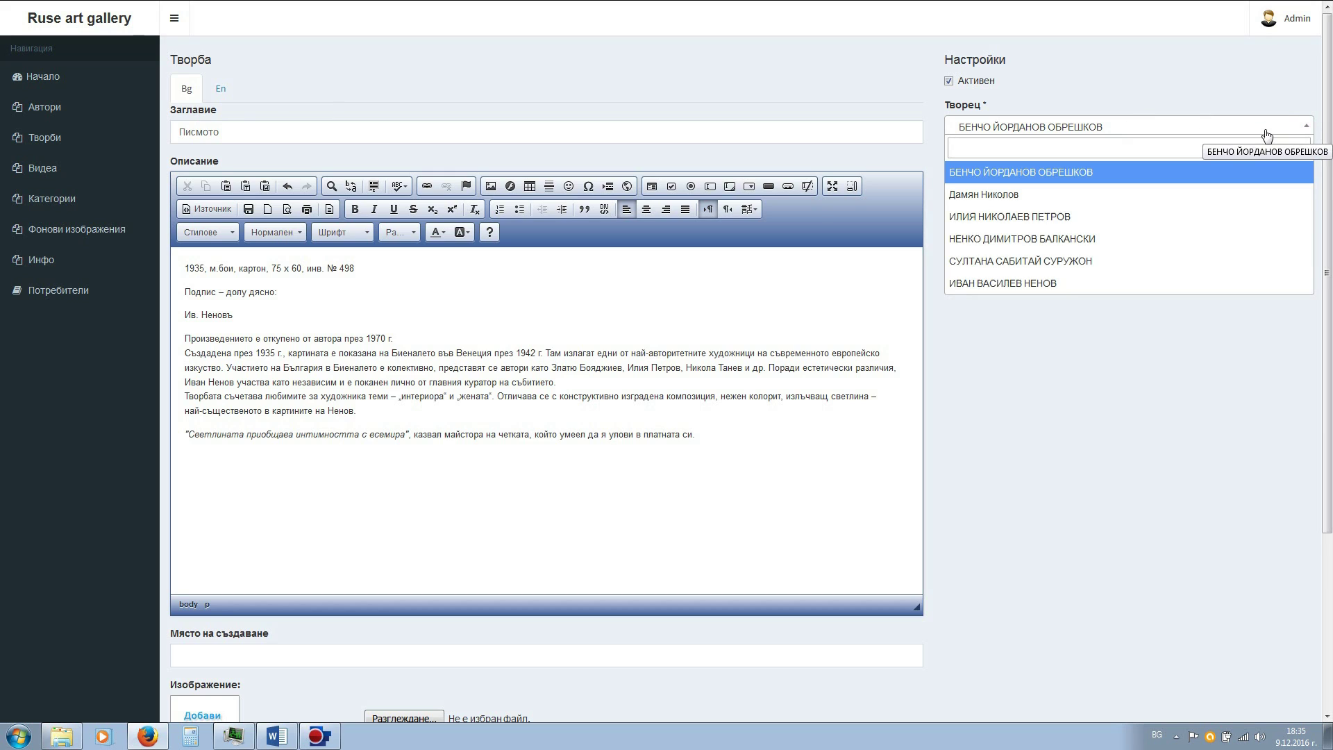
click(1060, 285)
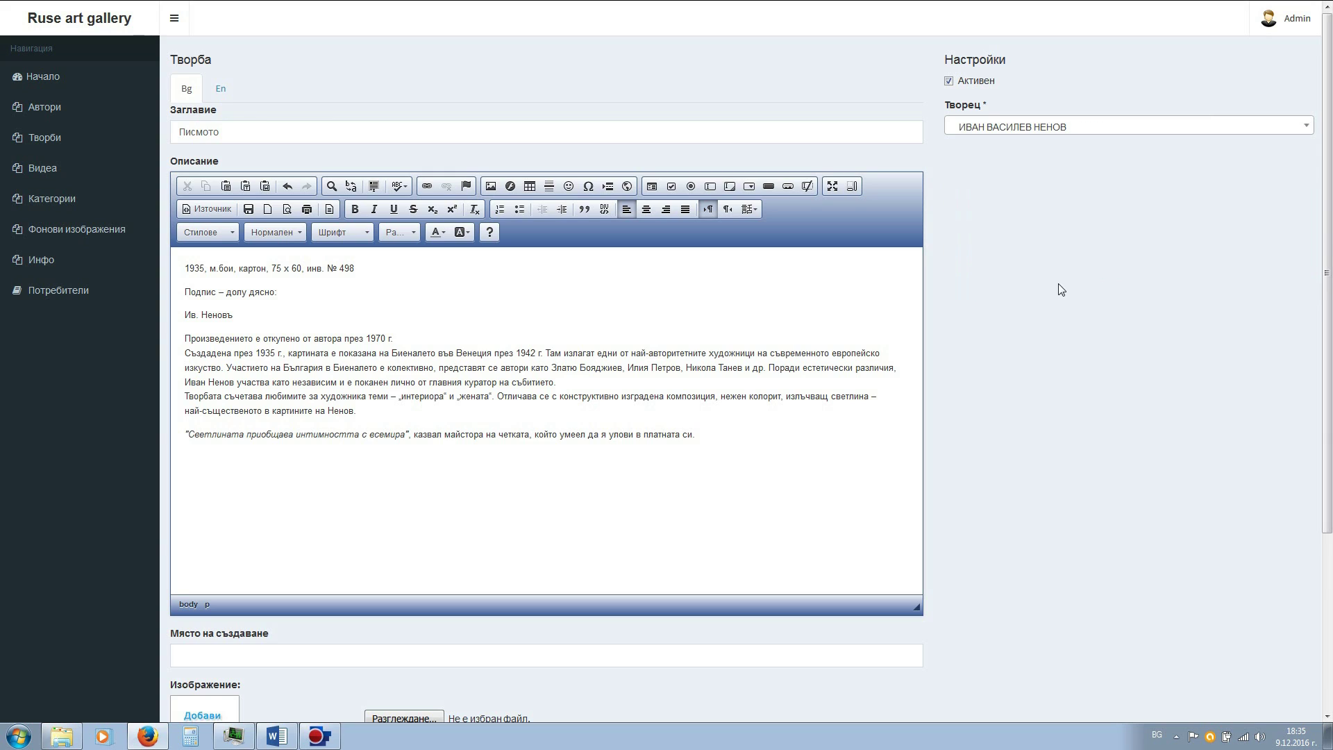
click(651, 362)
scroll(651, 362, down, 3)
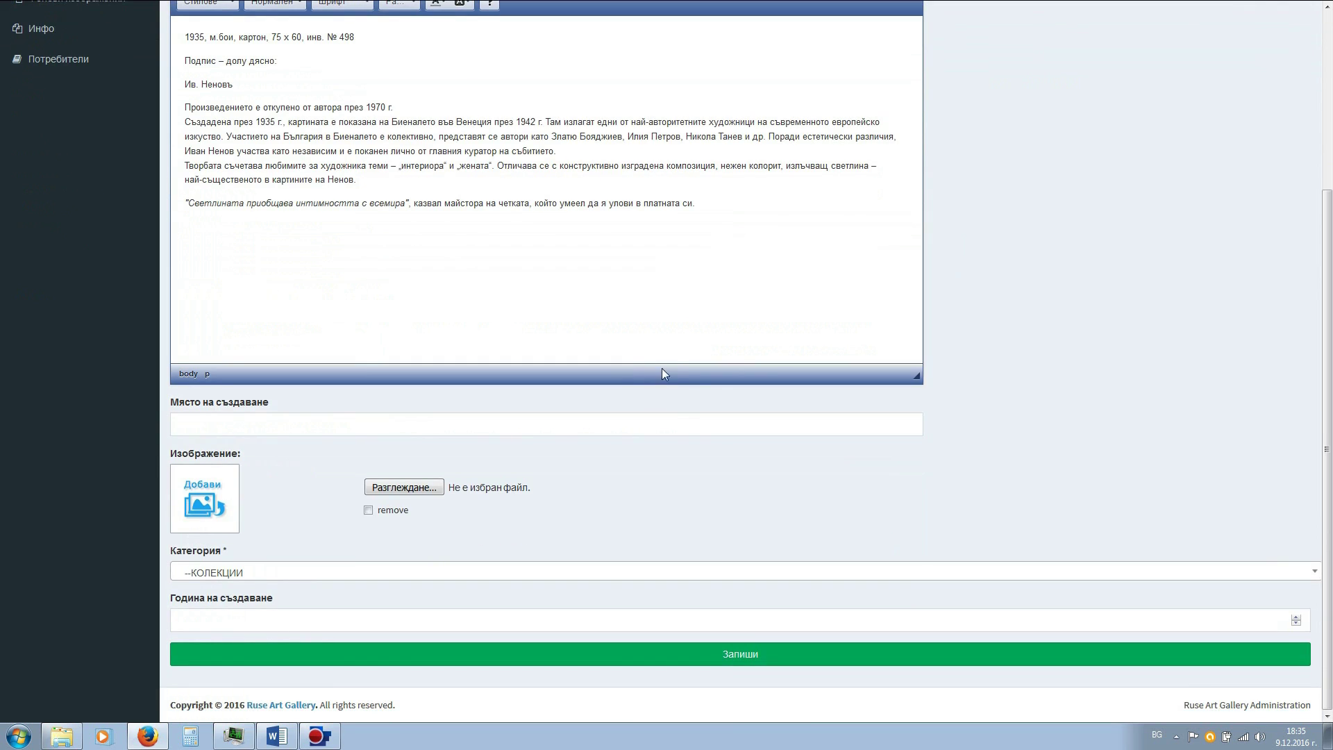
click(404, 486)
click(162, 108)
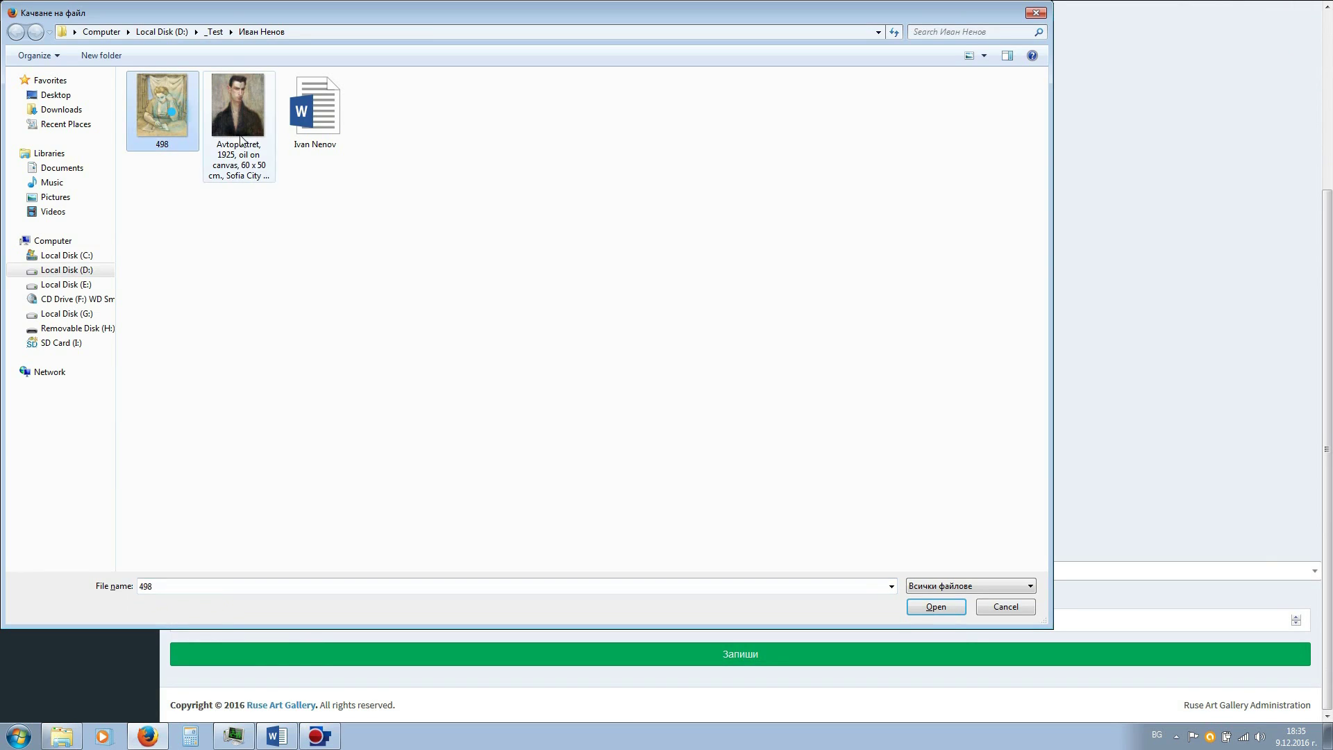
click(932, 610)
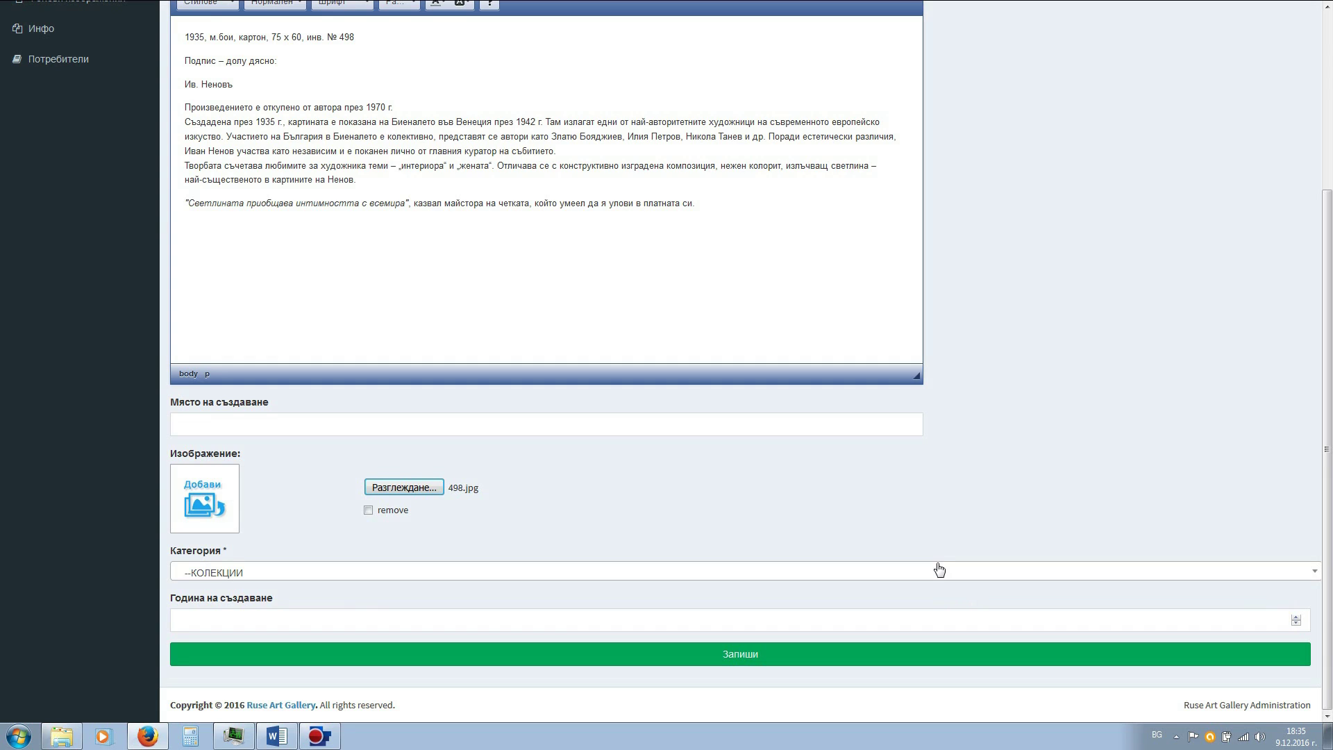
- Set category БЪЛГАРСКО ИЗКУСТВО - ПЪРВАТА ПОЛОВИНА НА XX ВЕК and save the artwork
click(1315, 578)
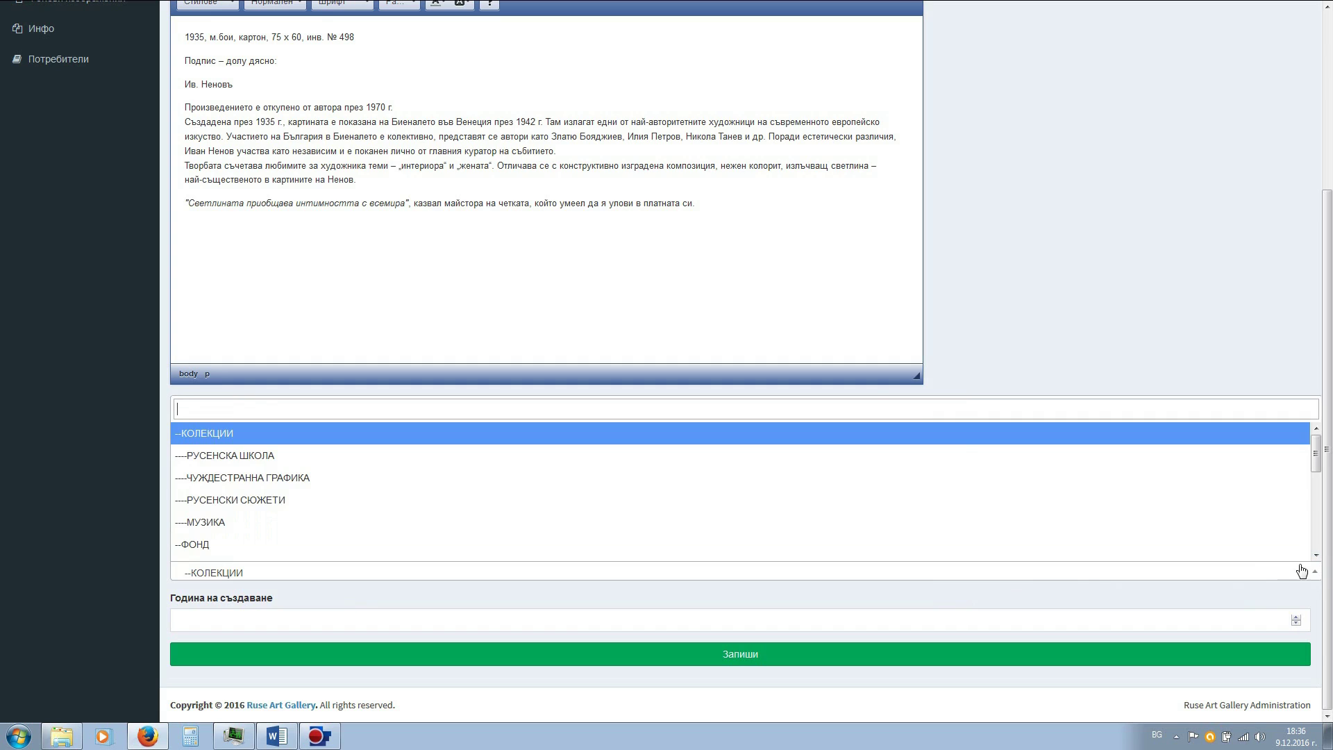
scroll(1040, 490, down, 4)
scroll(1039, 490, down, 2)
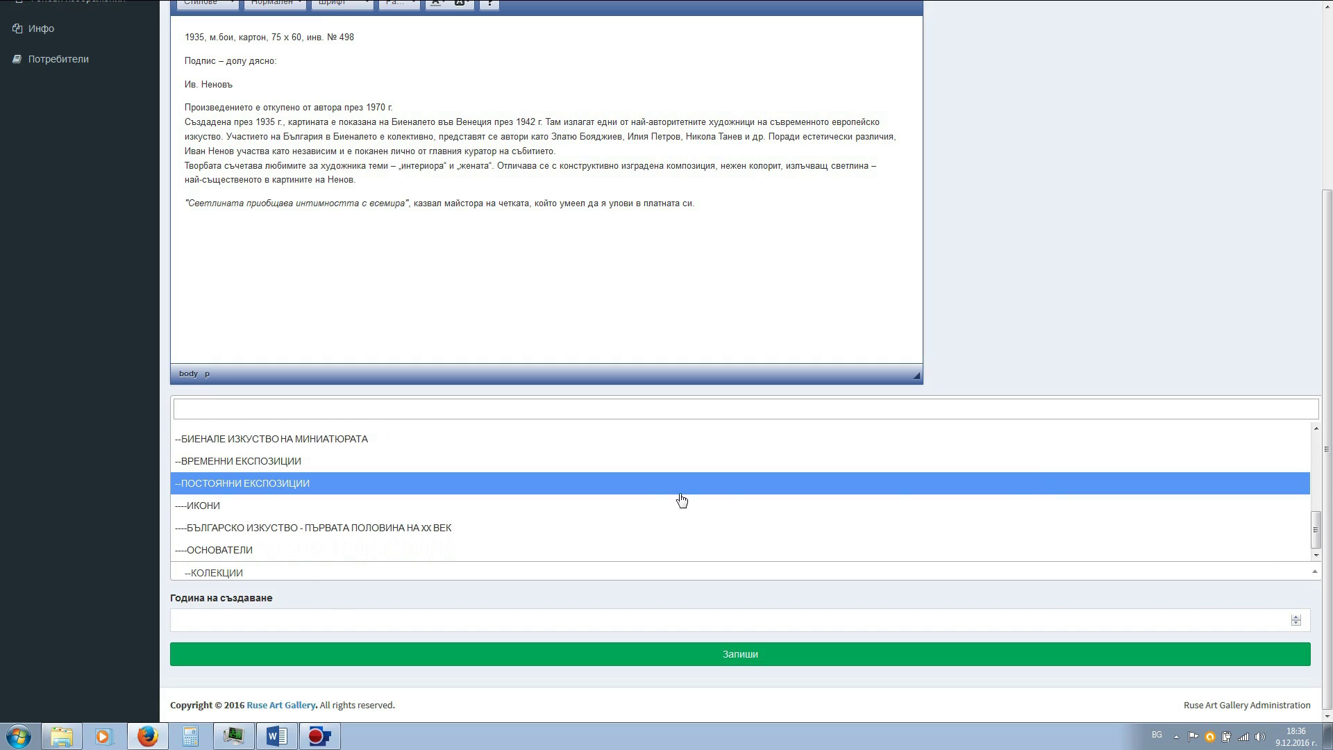
click(445, 530)
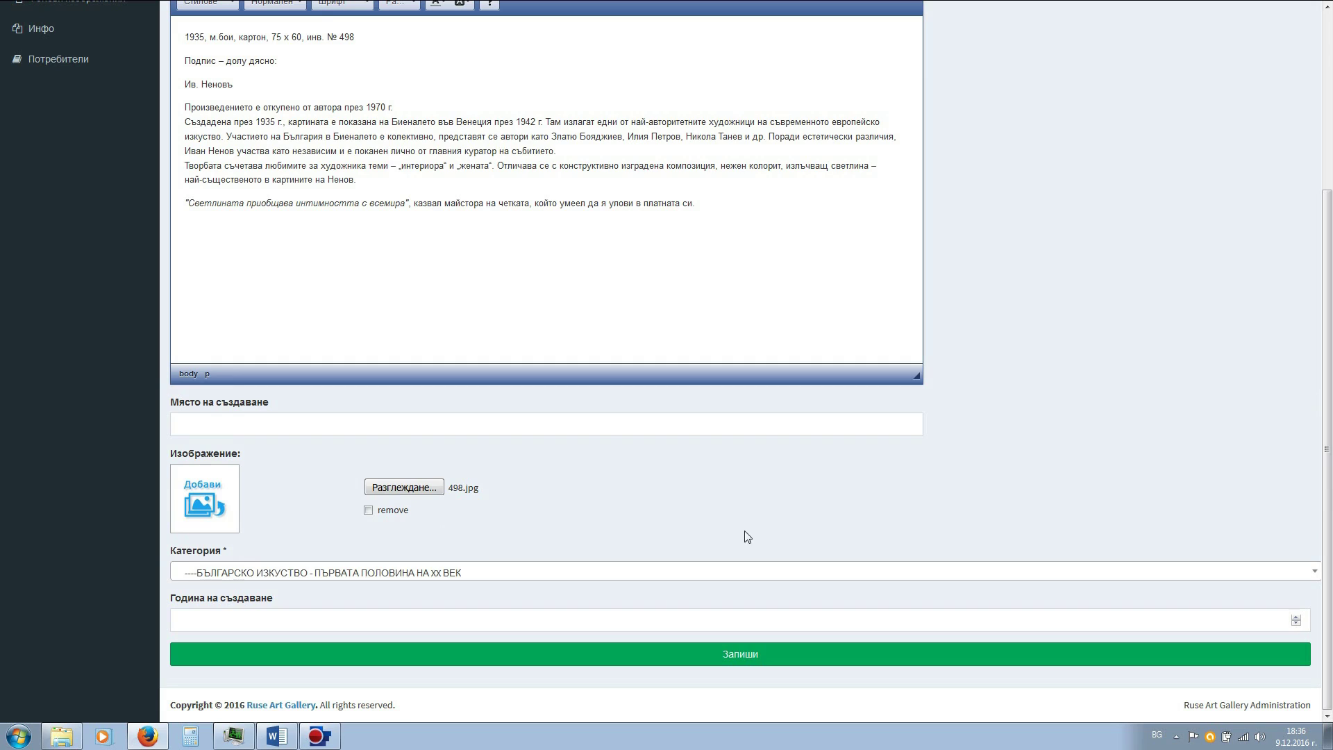
click(861, 424)
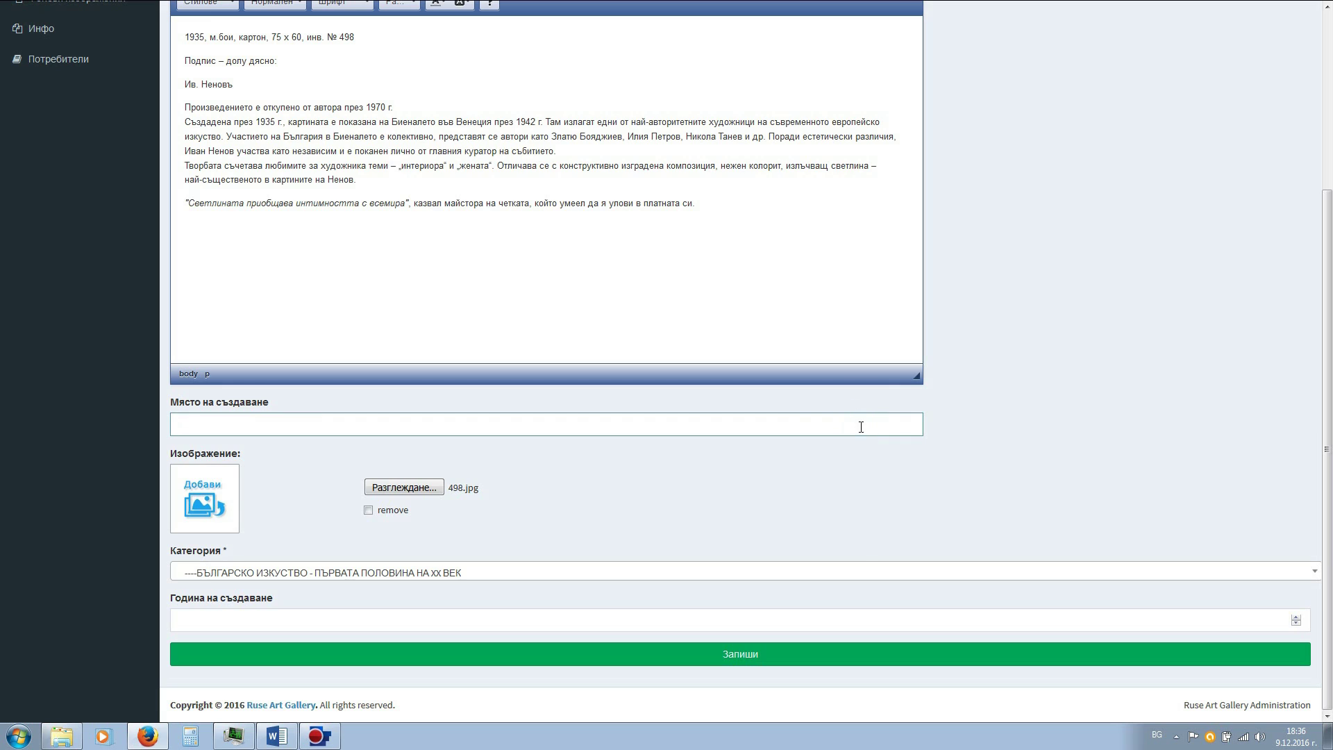
click(741, 662)
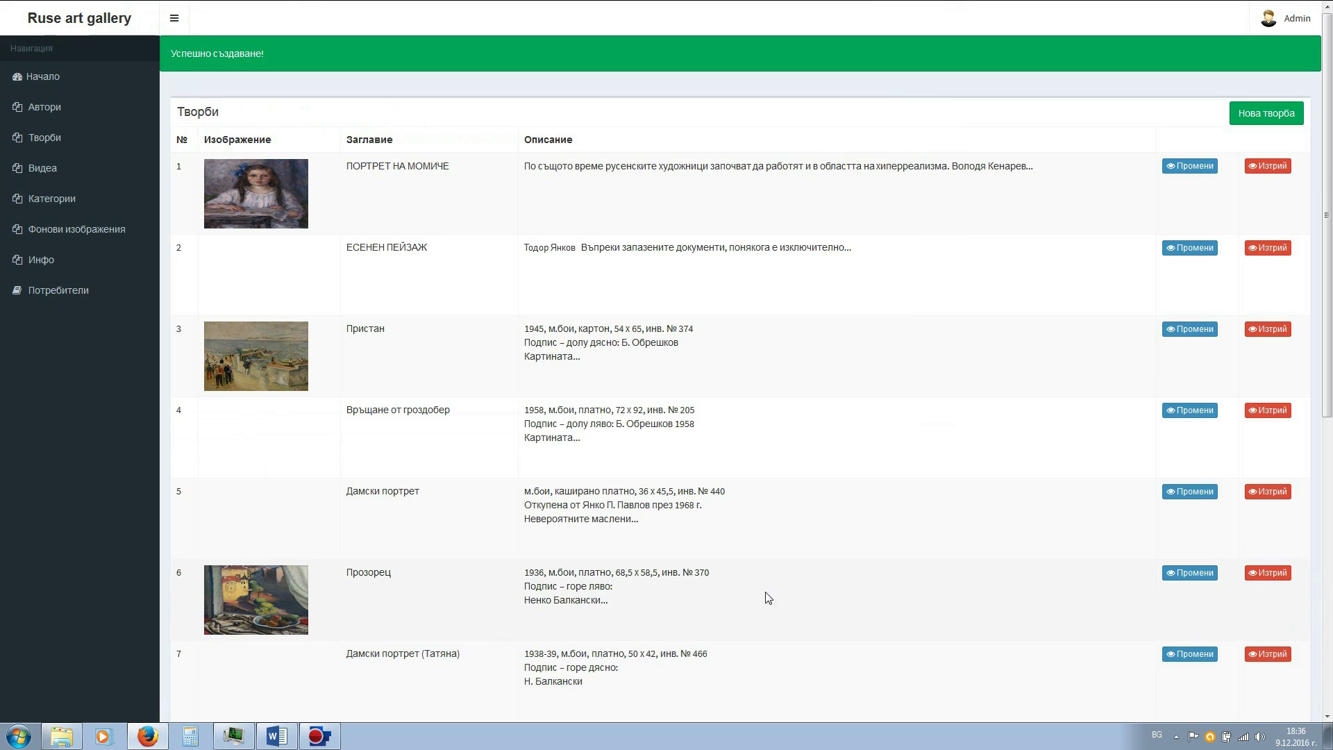
- Scroll the Творби list to check the new Писмото row and its thumbnail
scroll(777, 516, down, 7)
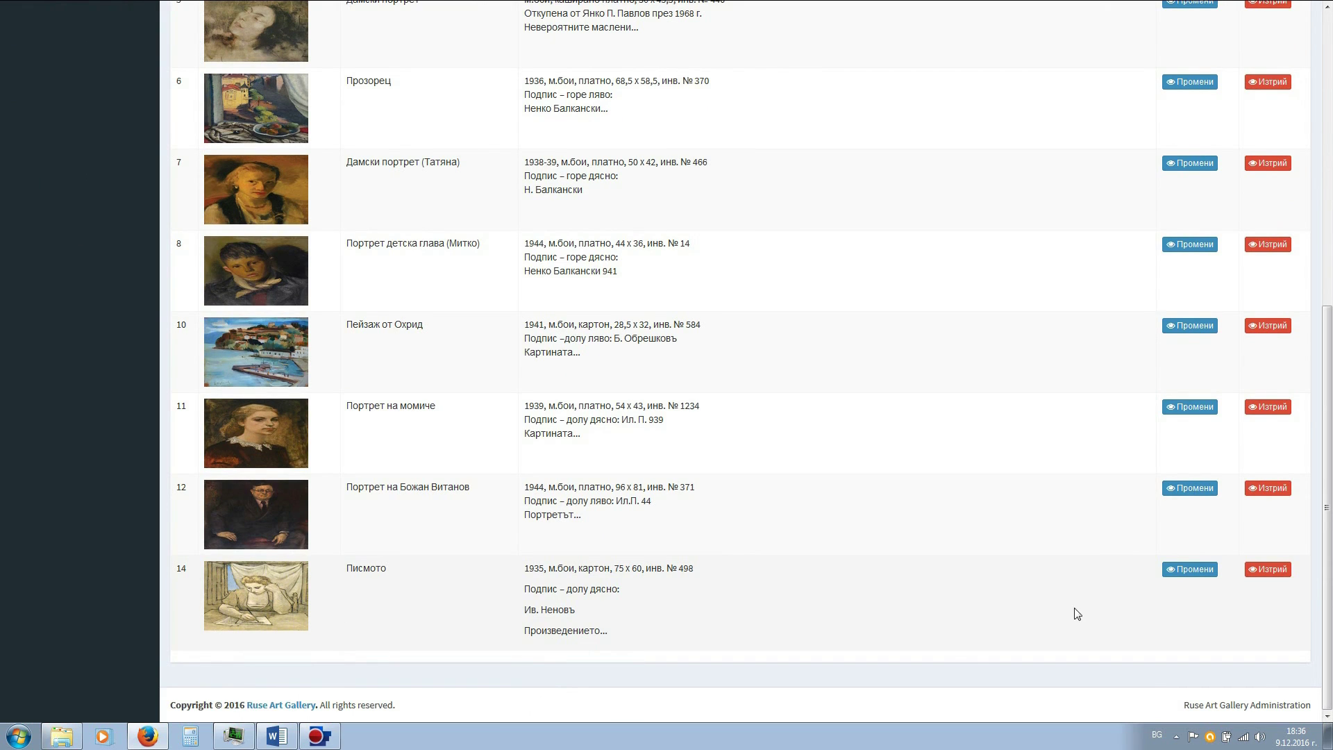
scroll(952, 639, up, 7)
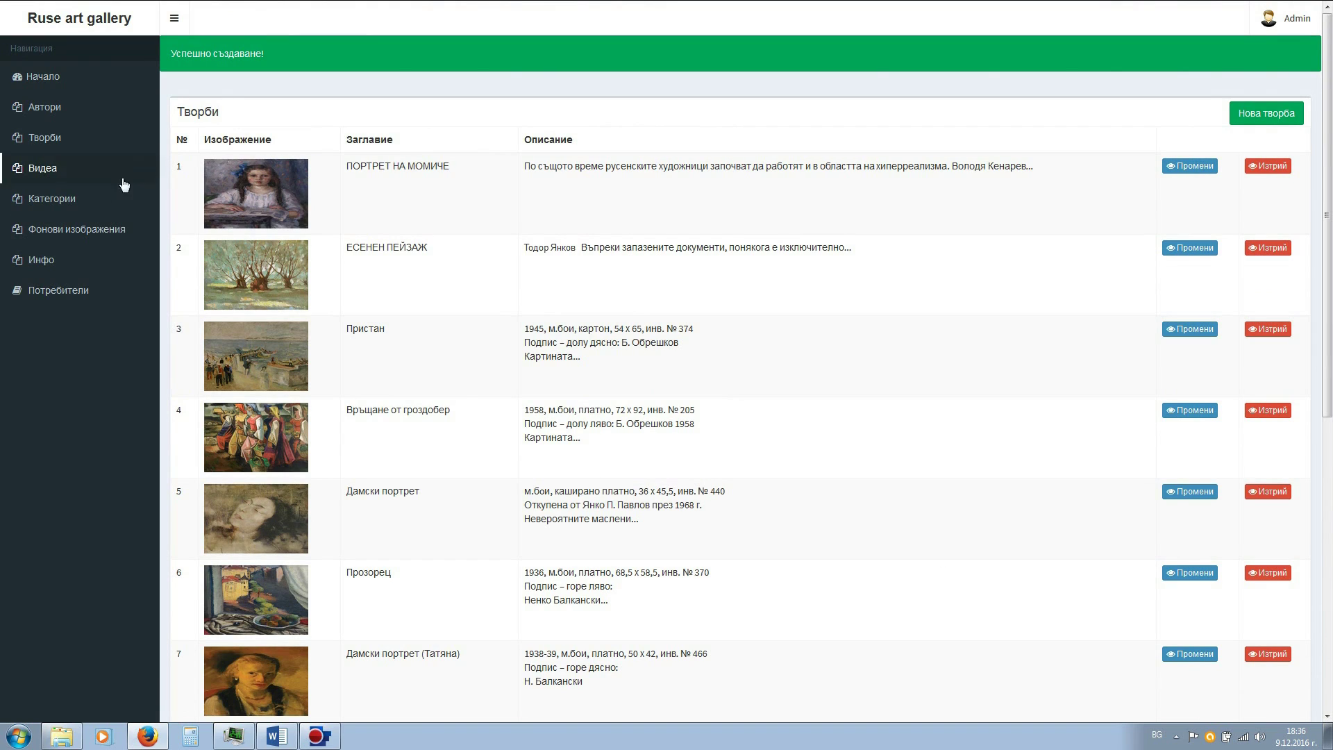
- Go to the Видеа list and start a new video entry
click(48, 179)
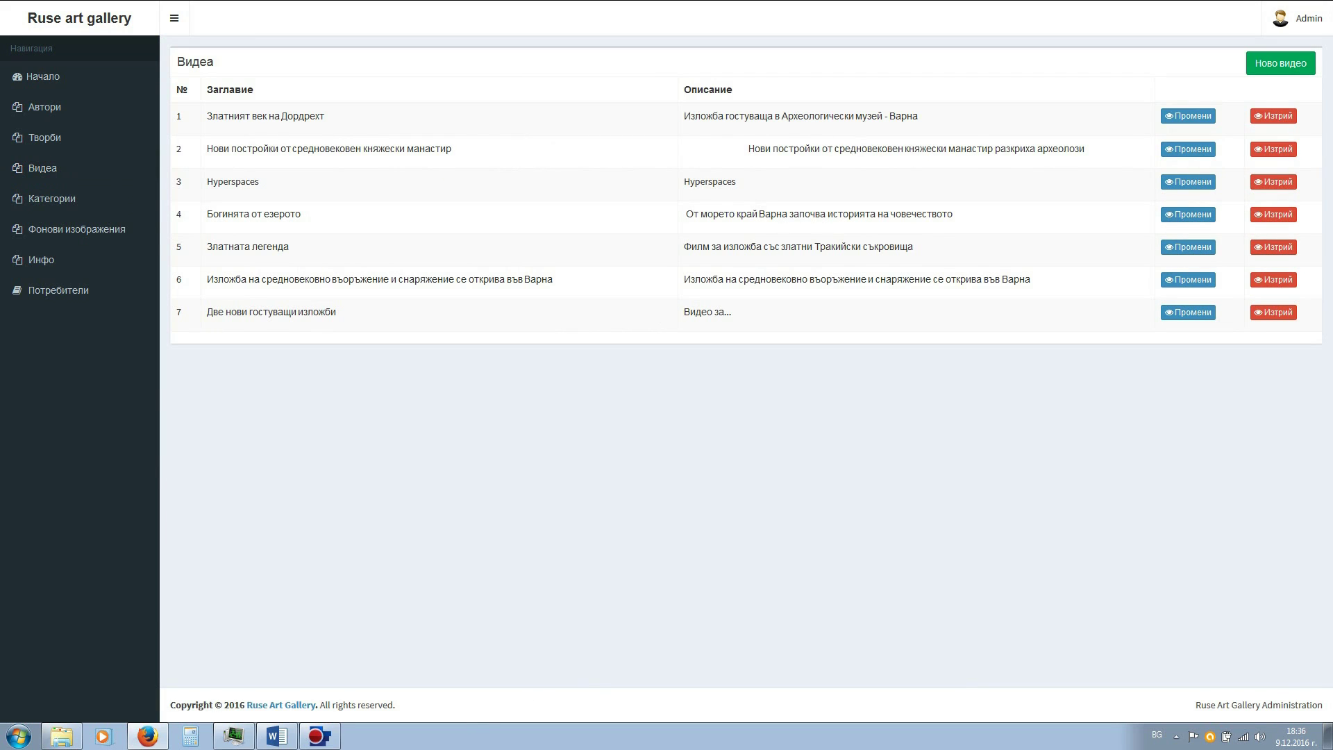
click(1280, 63)
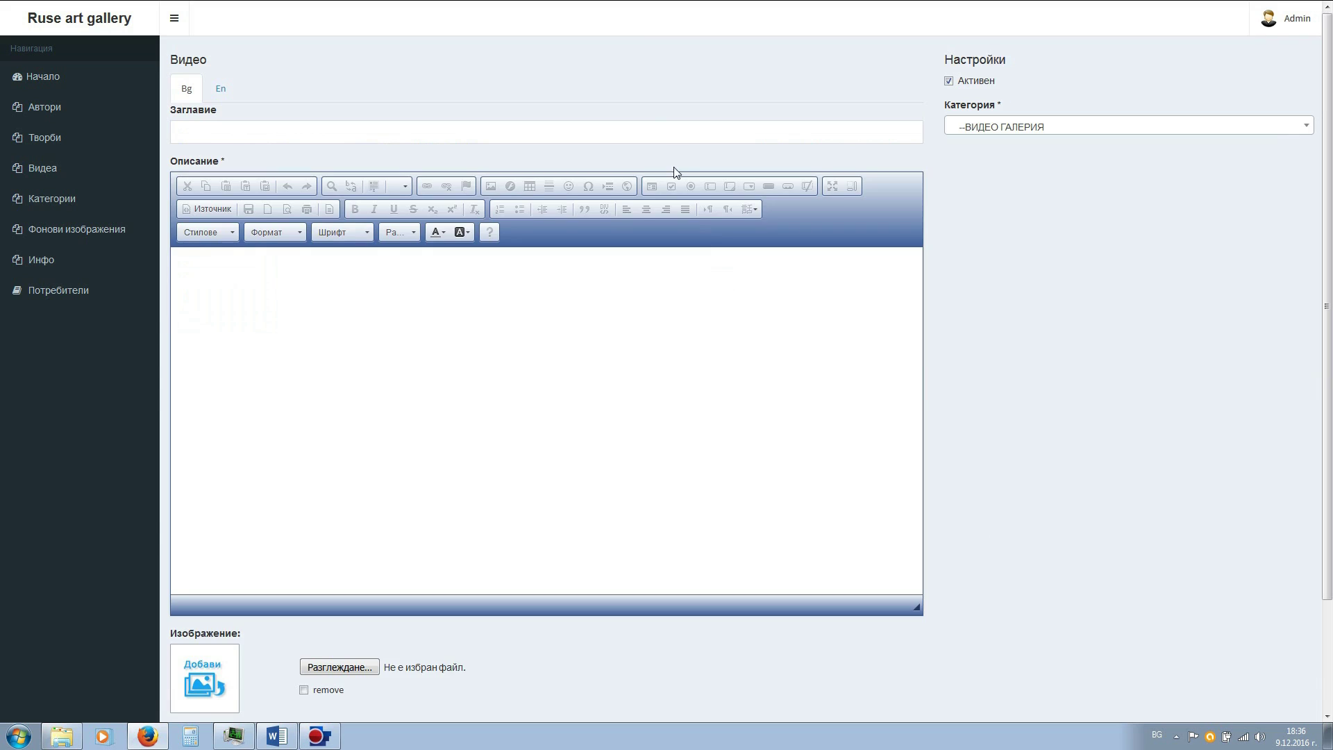
click(641, 129)
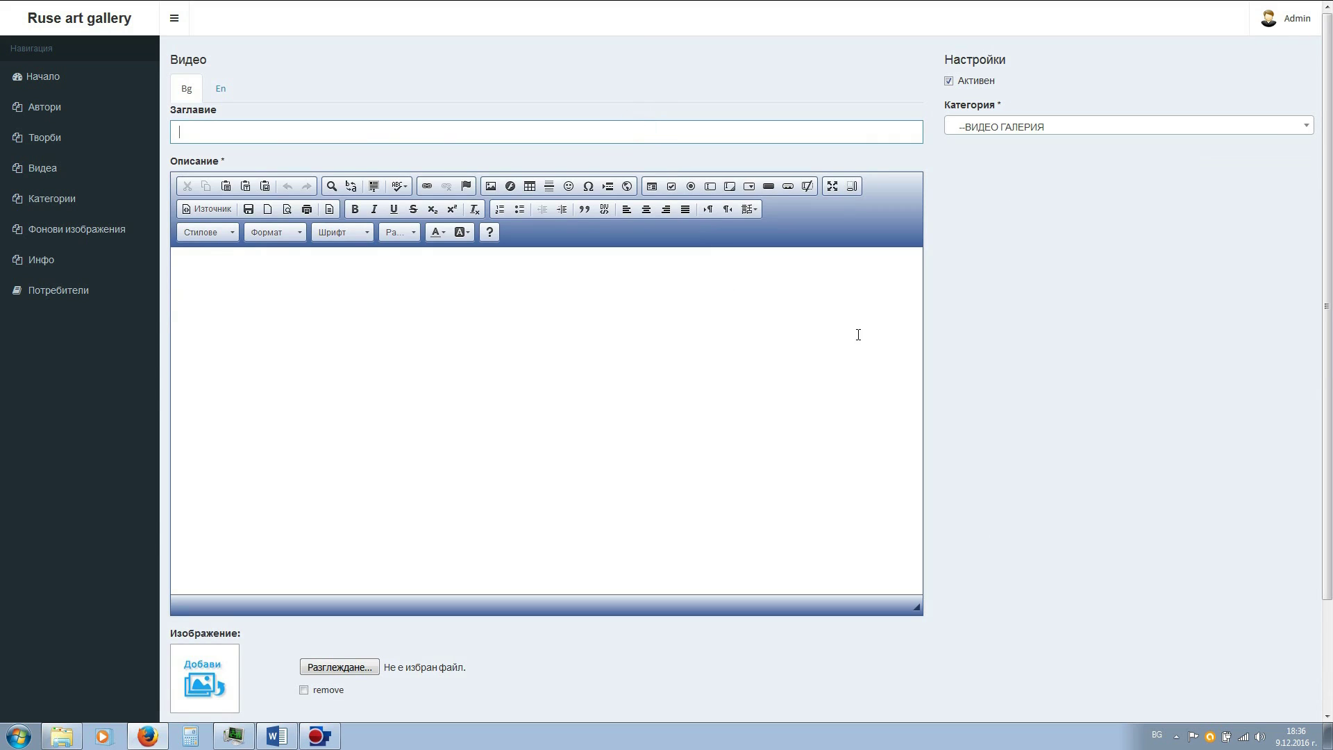
click(664, 438)
scroll(668, 440, down, 1)
scroll(668, 440, down, 1)
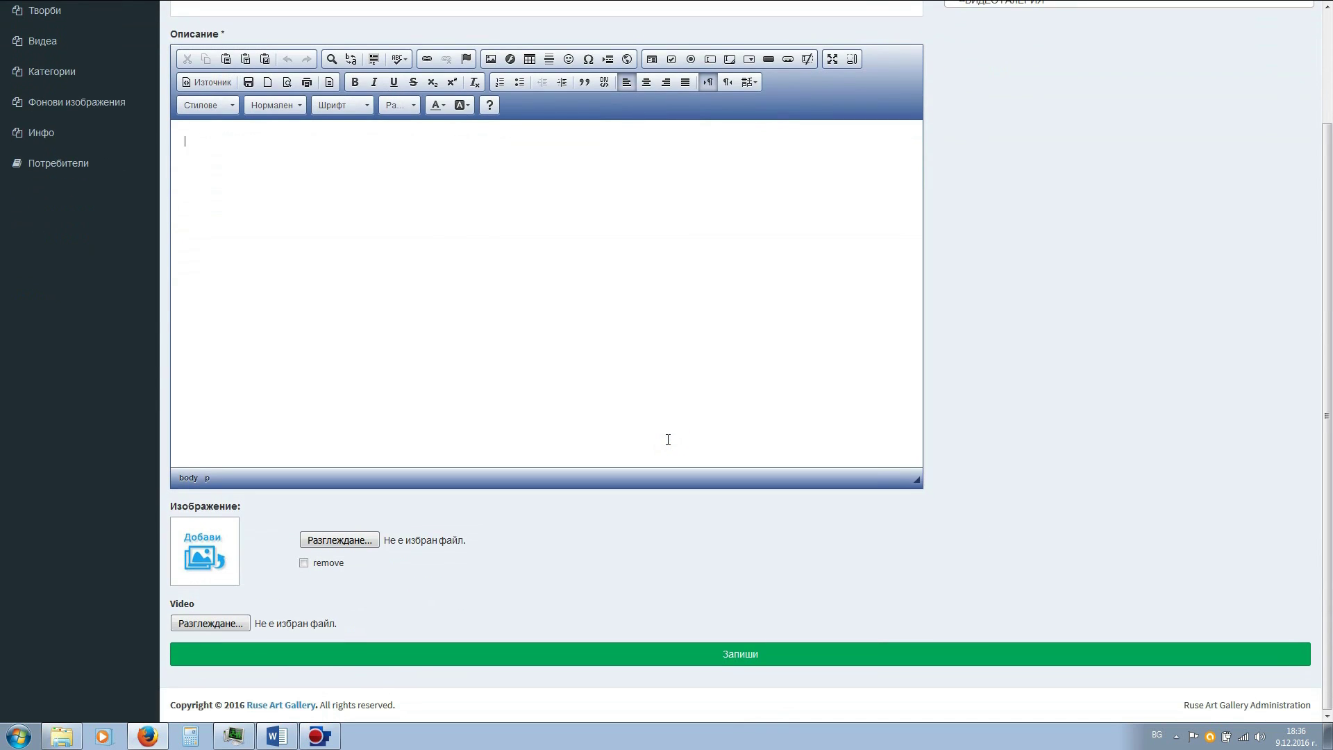
scroll(668, 440, up, 2)
scroll(668, 440, down, 2)
- Attach the Varna two guest exhibitions .mp4 from _Test > Видео to the video
click(208, 622)
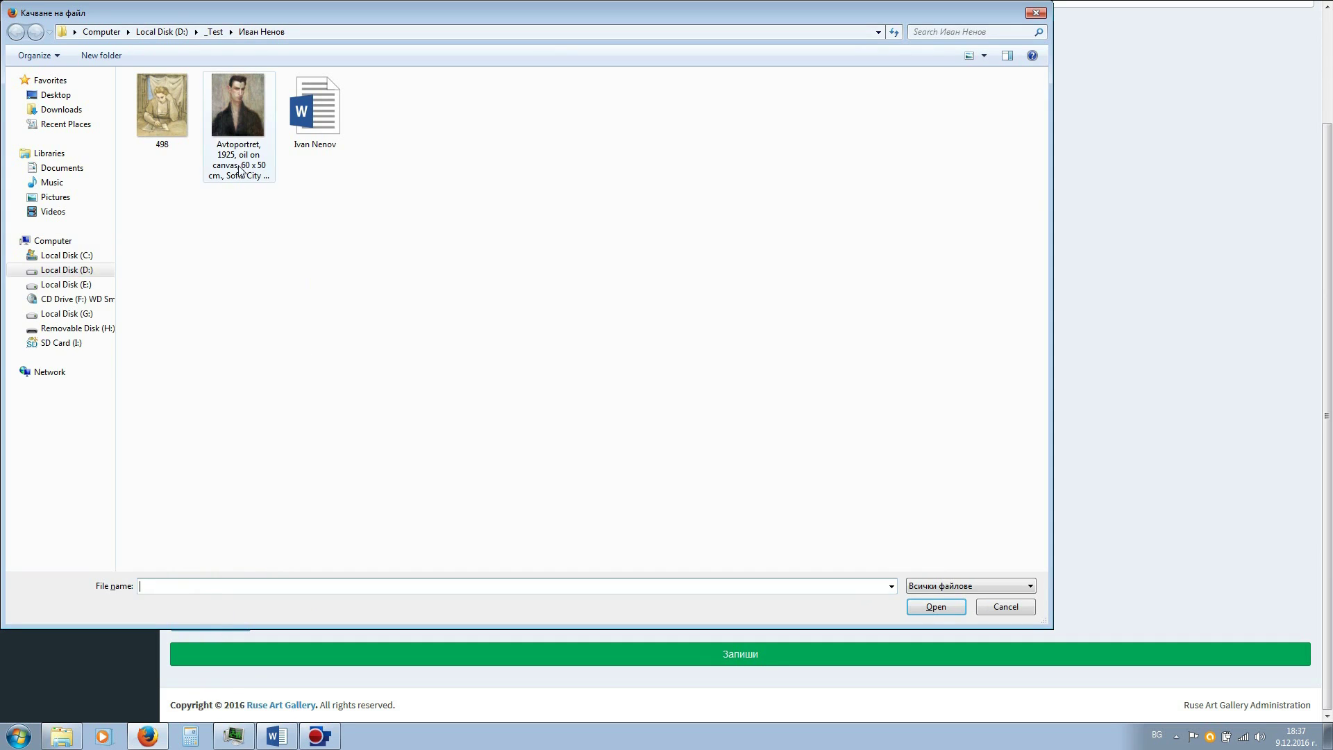
click(218, 31)
click(157, 94)
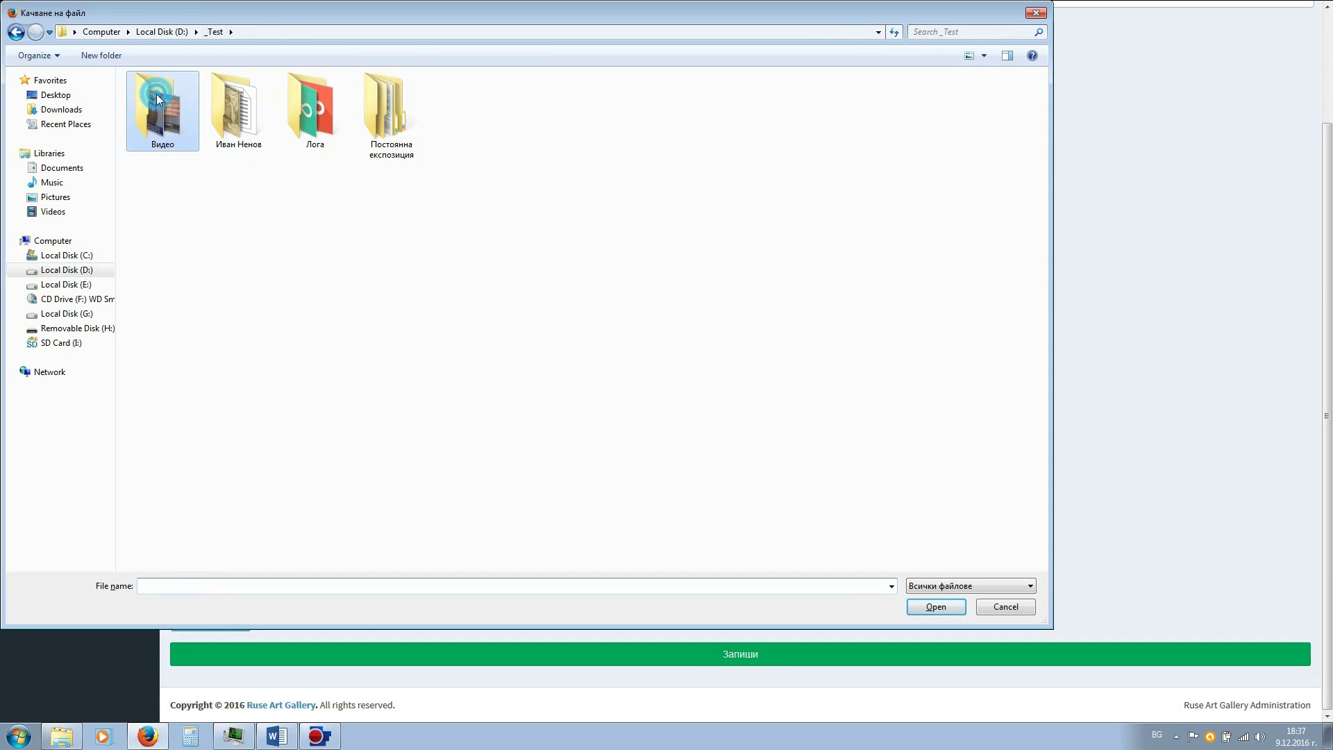
double_click(156, 94)
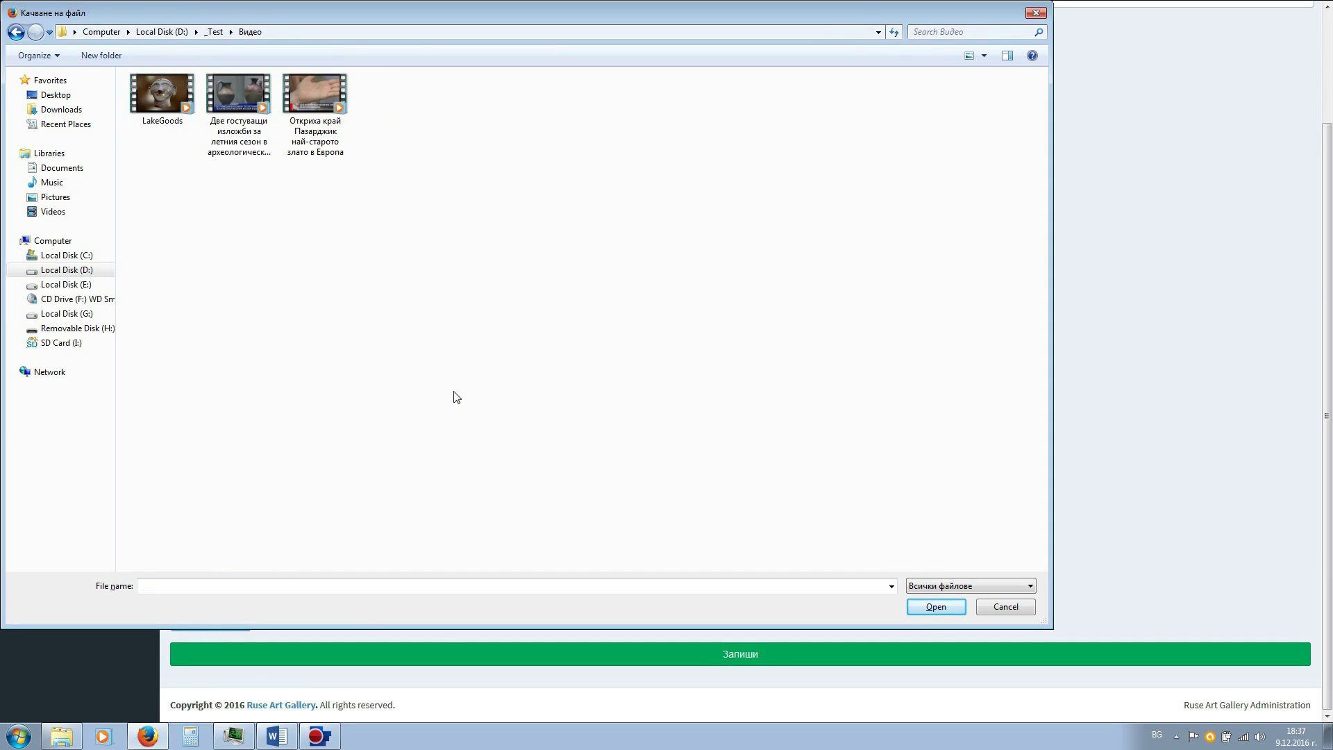
click(246, 104)
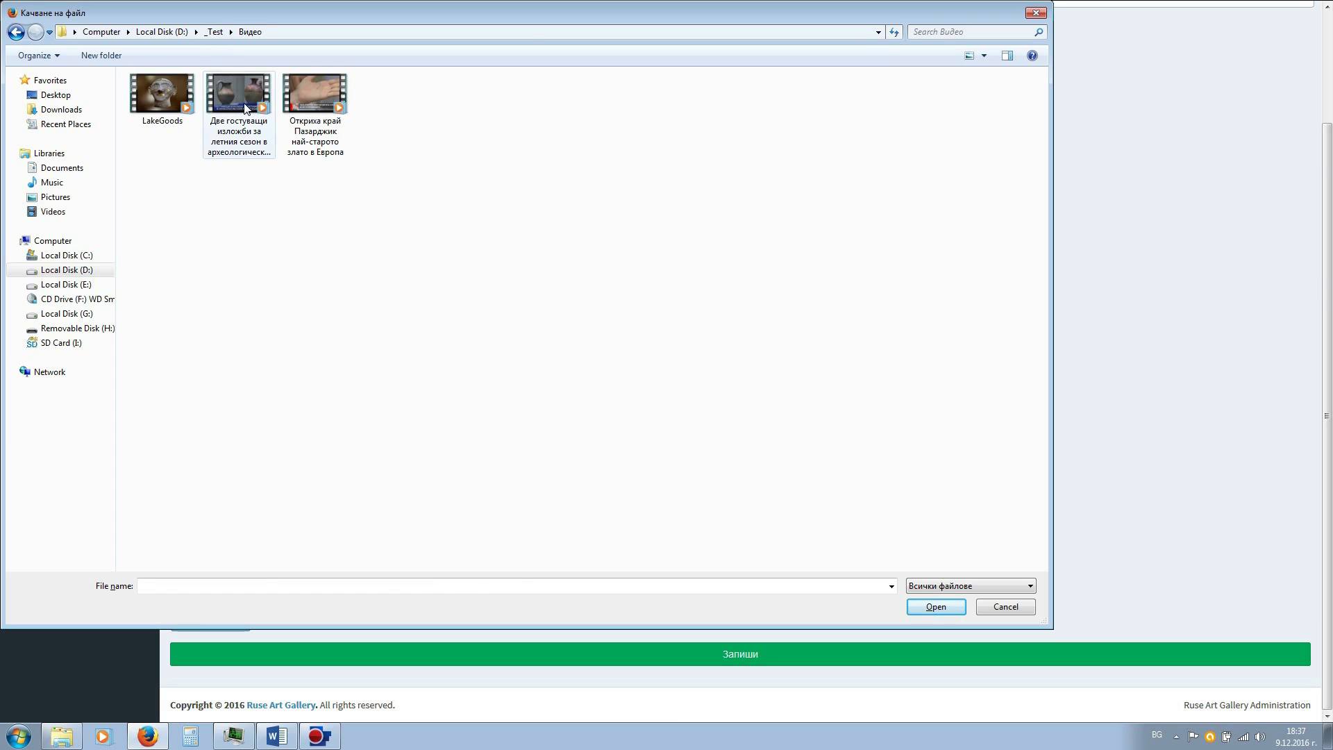
click(936, 608)
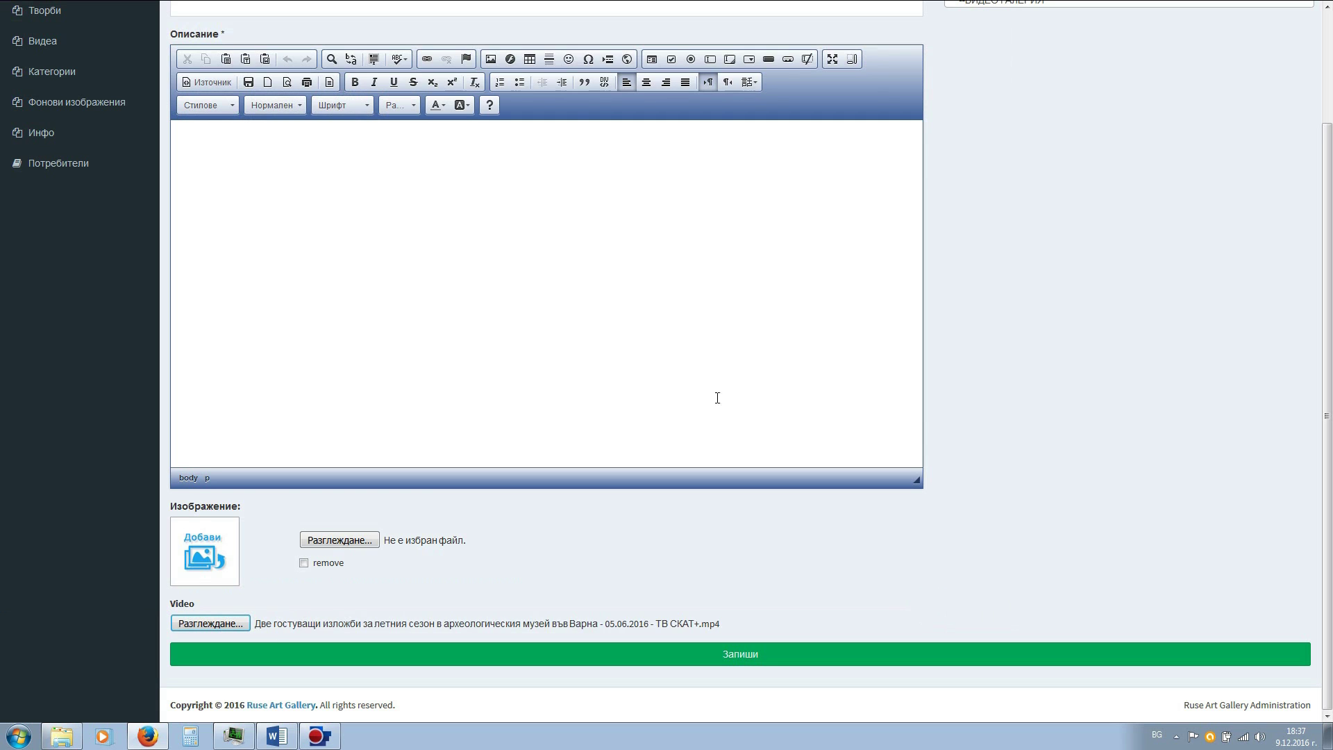
click(663, 361)
scroll(632, 354, up, 3)
click(369, 128)
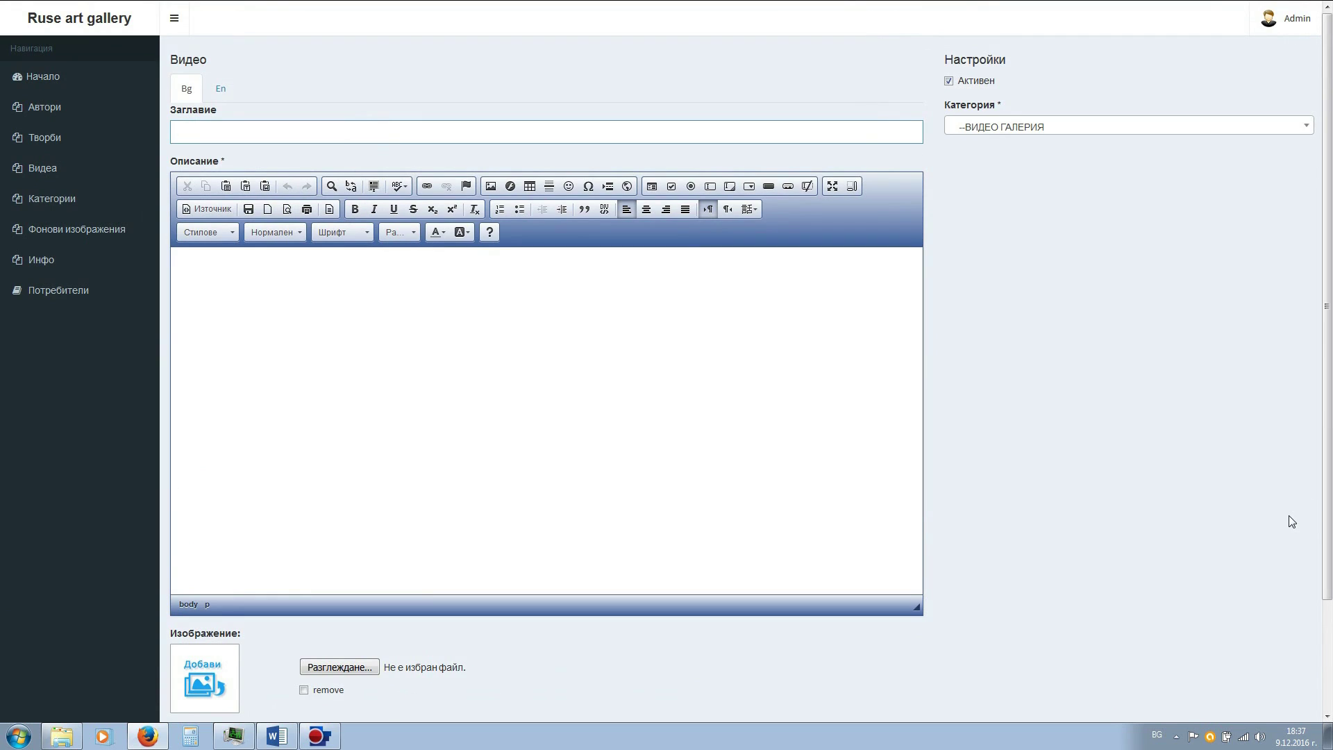
- Enter the title 'Две гоствуващи изложби' and description 'Две изложби във Варна'
text(Две гоствуващи изложби)
click(544, 331)
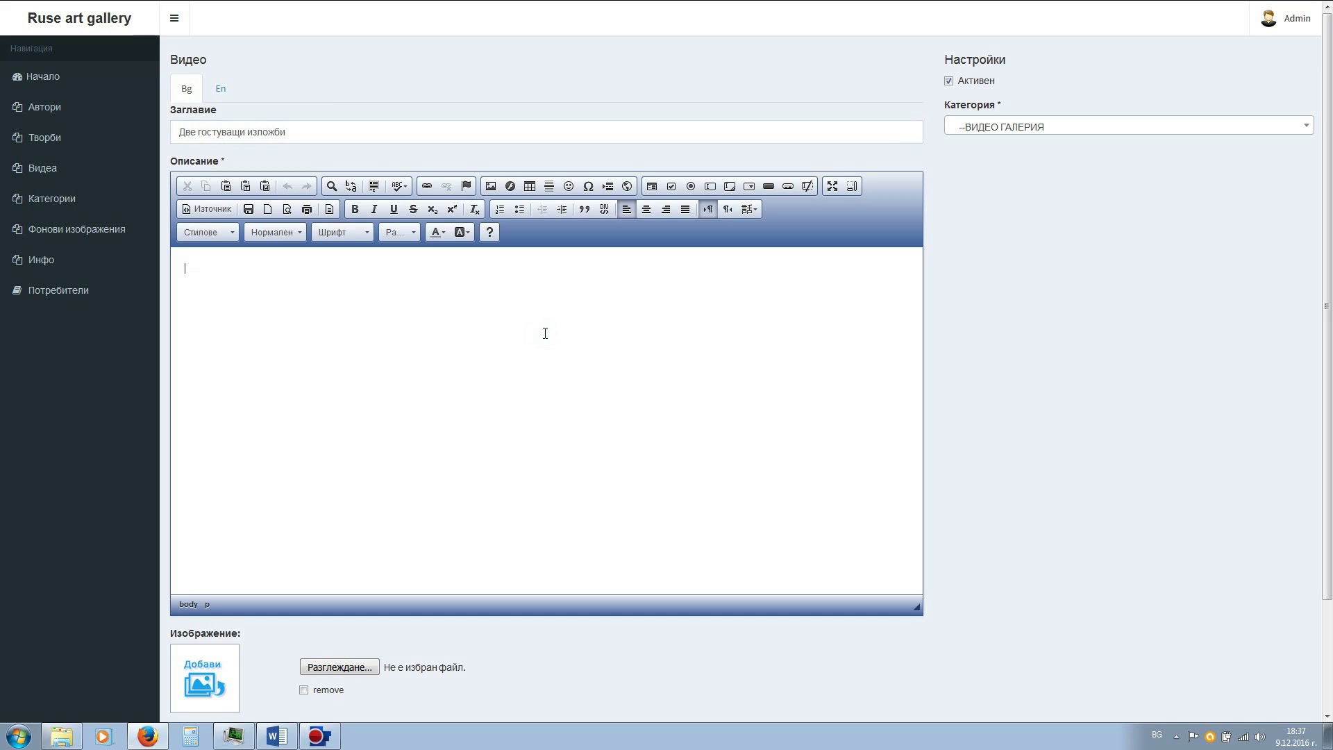
text(Две изложби във Варна)
scroll(535, 357, down, 3)
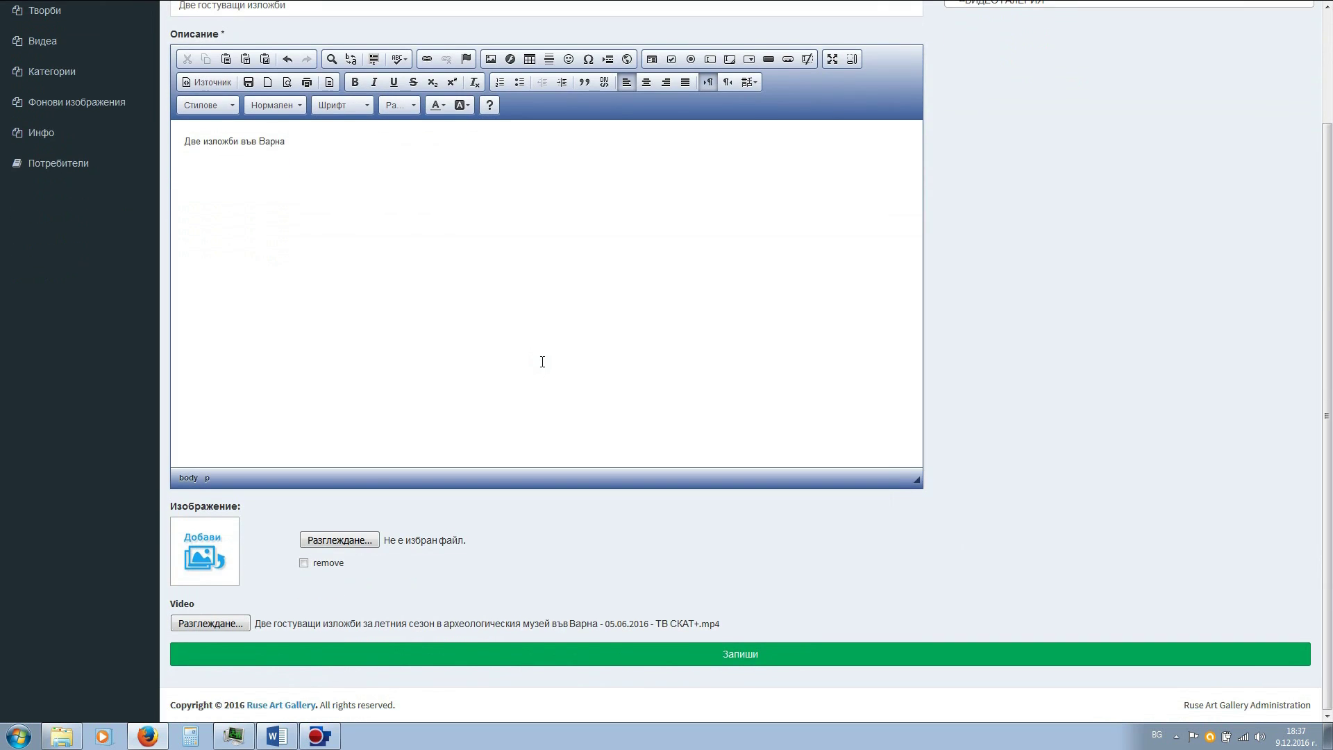
- Set _Test > Лога > 04-Nike.jpg as the video image and save the video
click(334, 541)
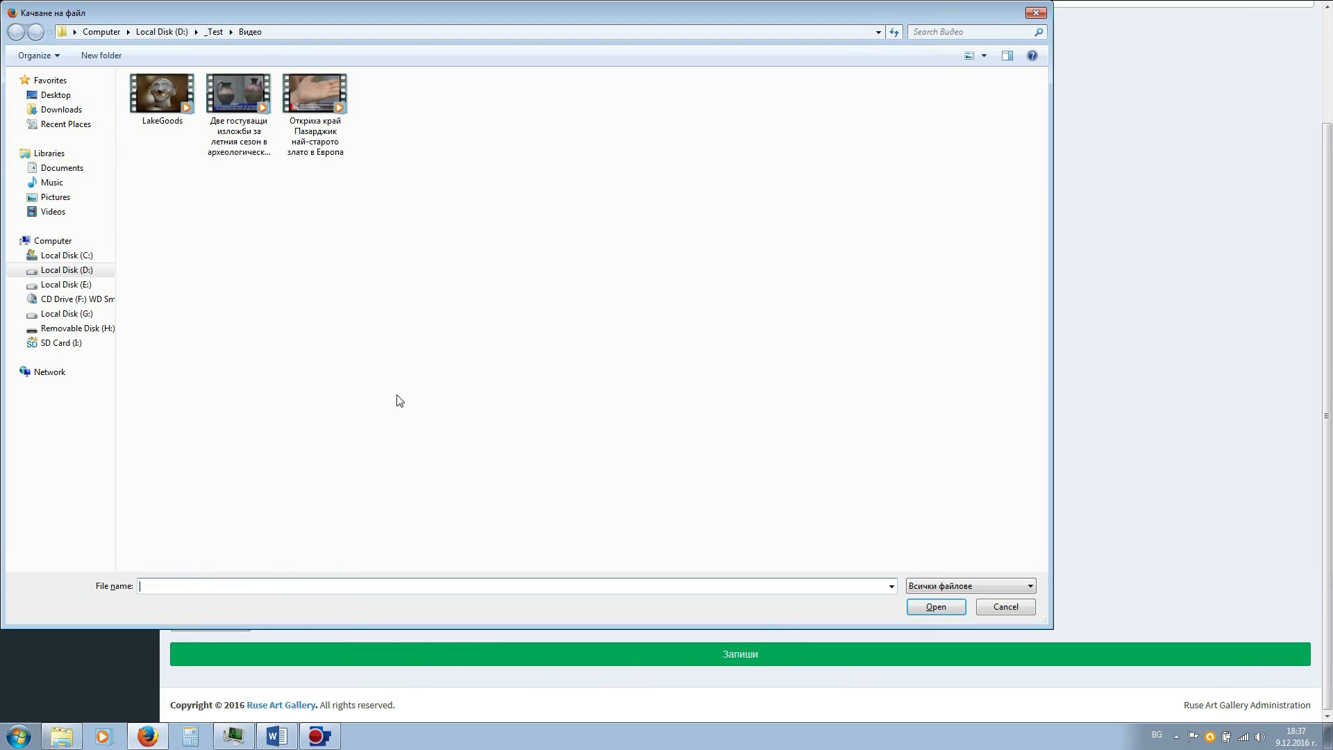
click(216, 32)
double_click(321, 118)
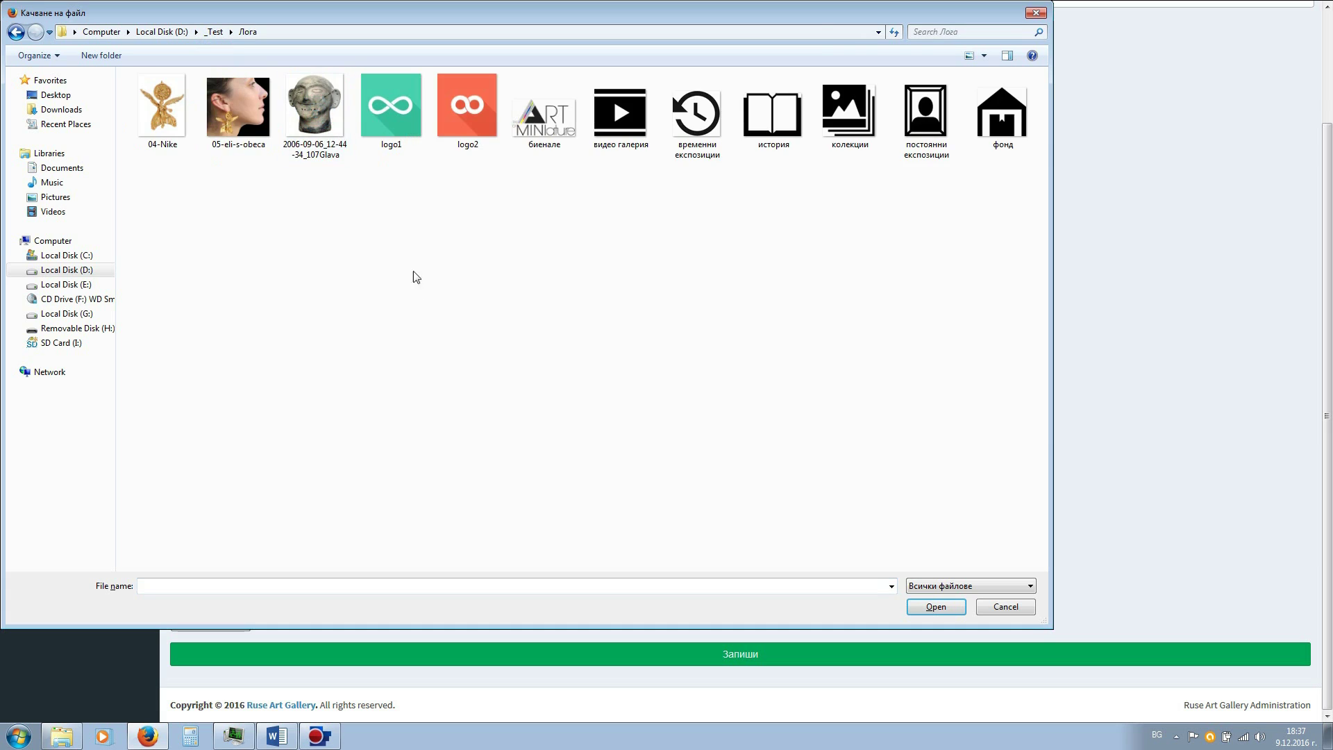
click(170, 113)
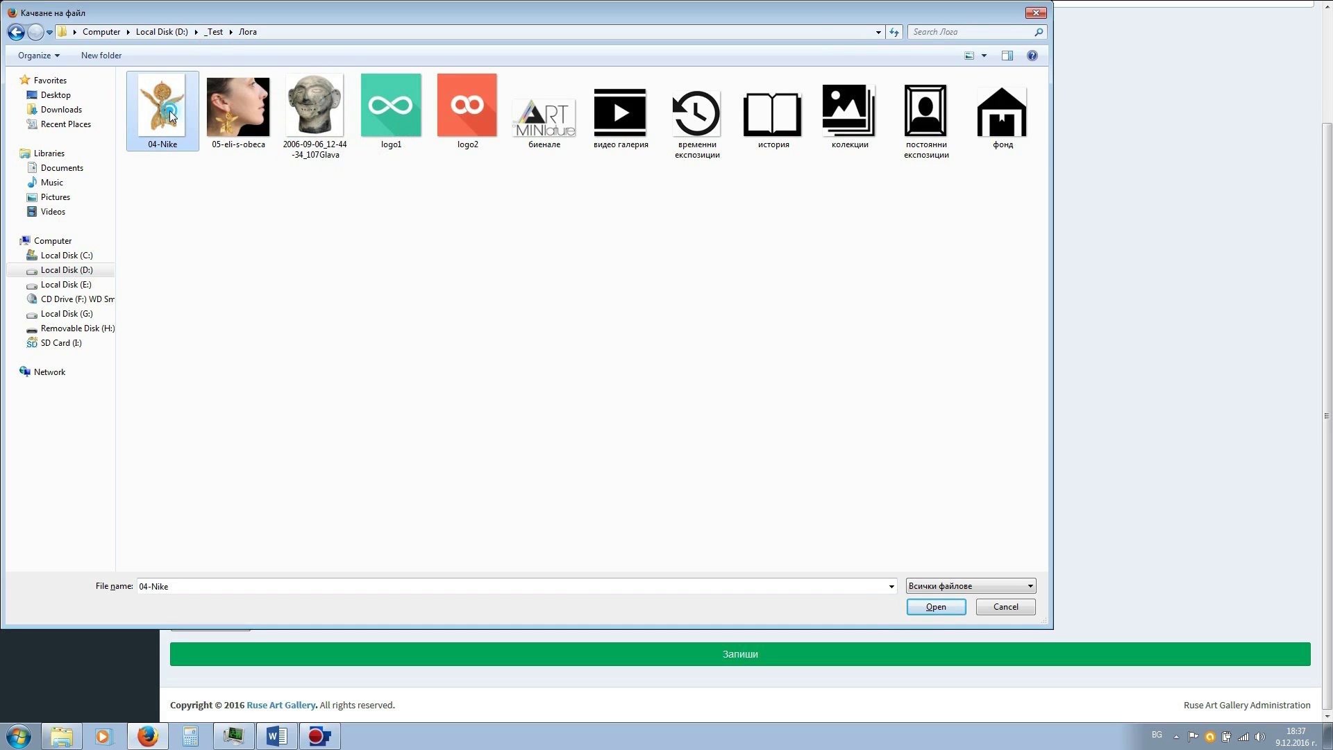
click(923, 606)
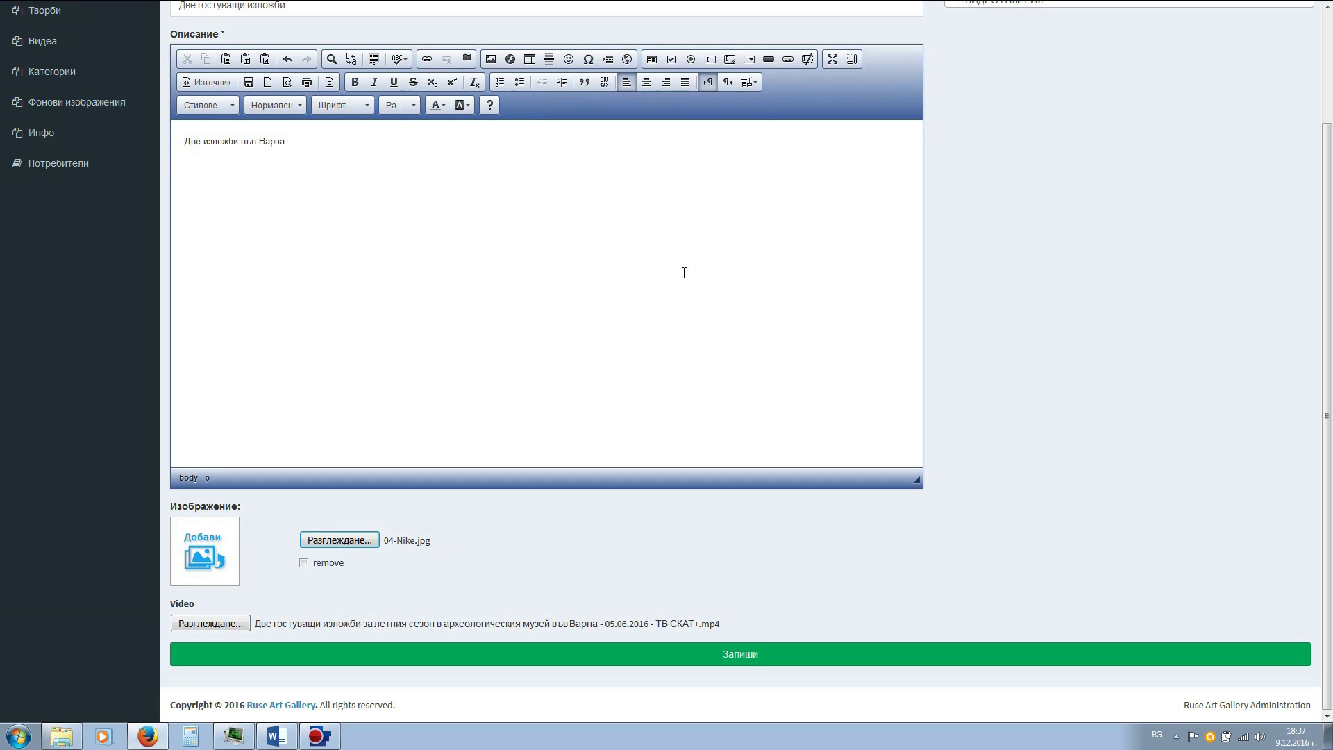
scroll(681, 277, up, 3)
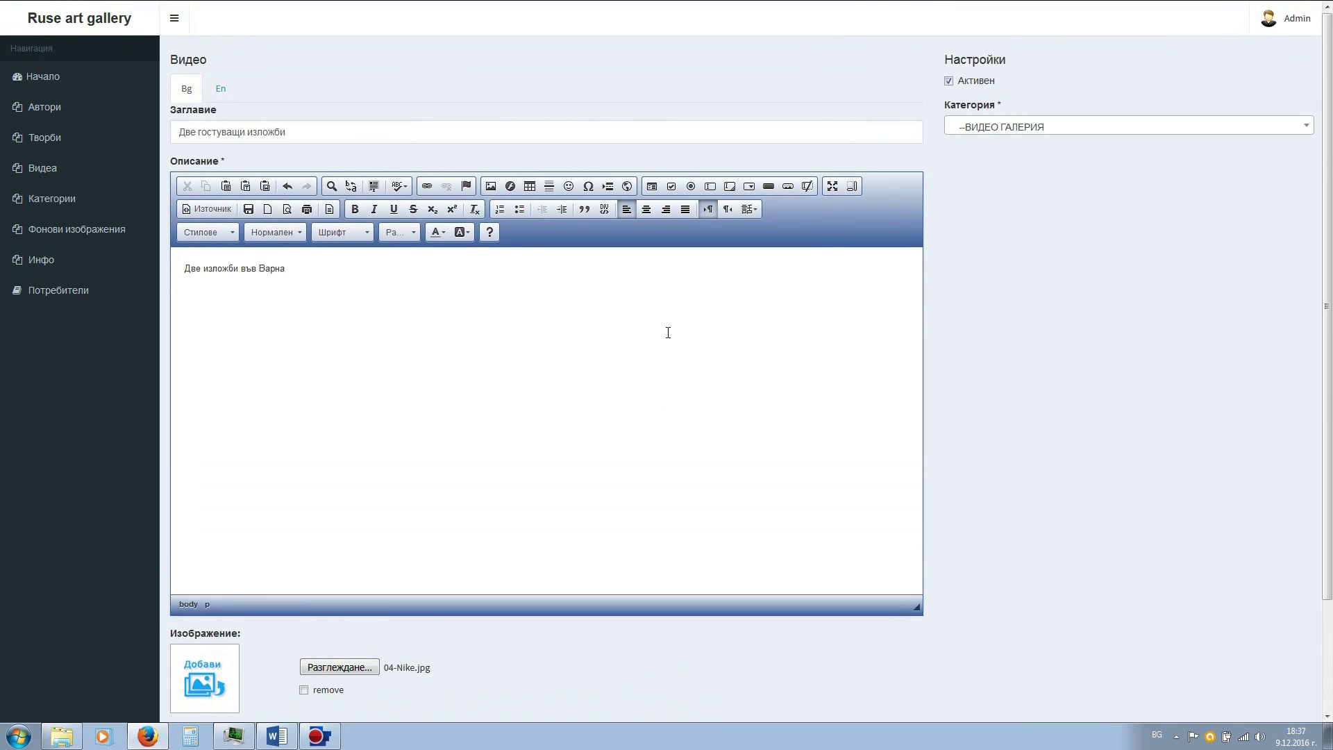
scroll(668, 332, down, 3)
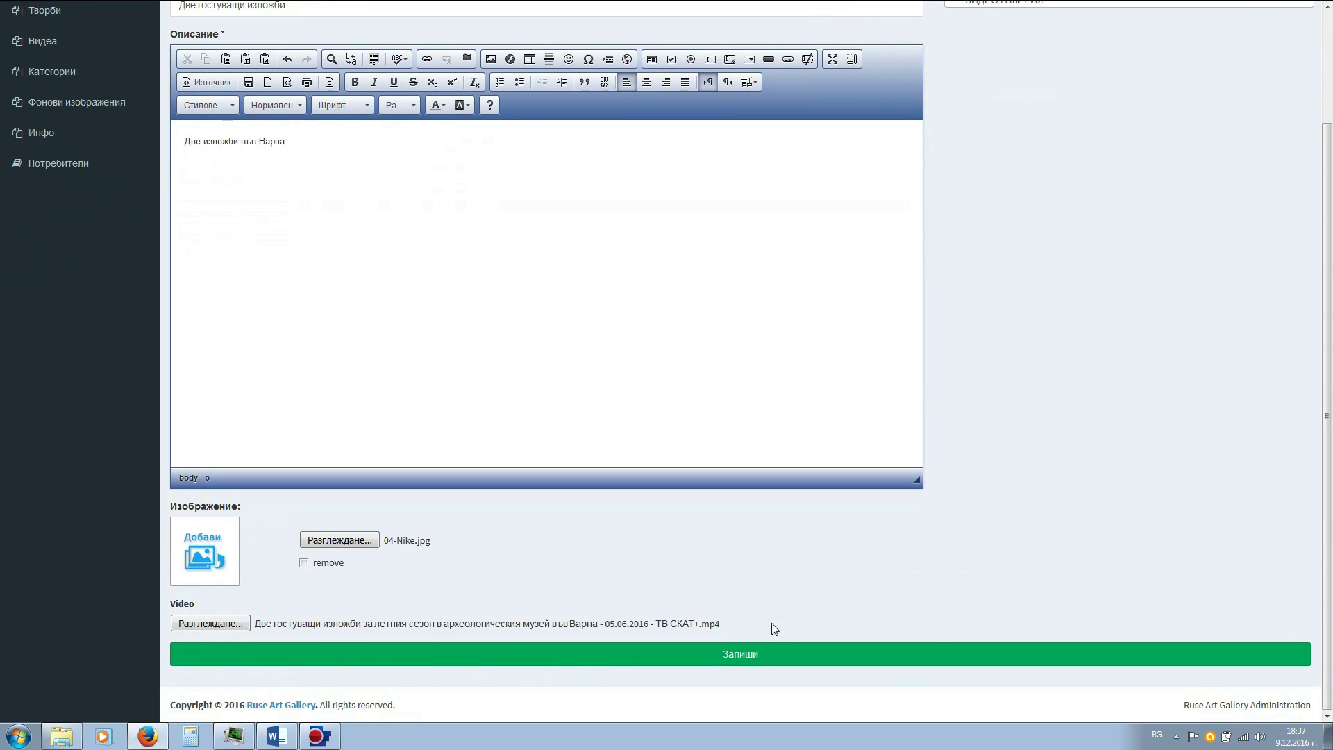
click(737, 655)
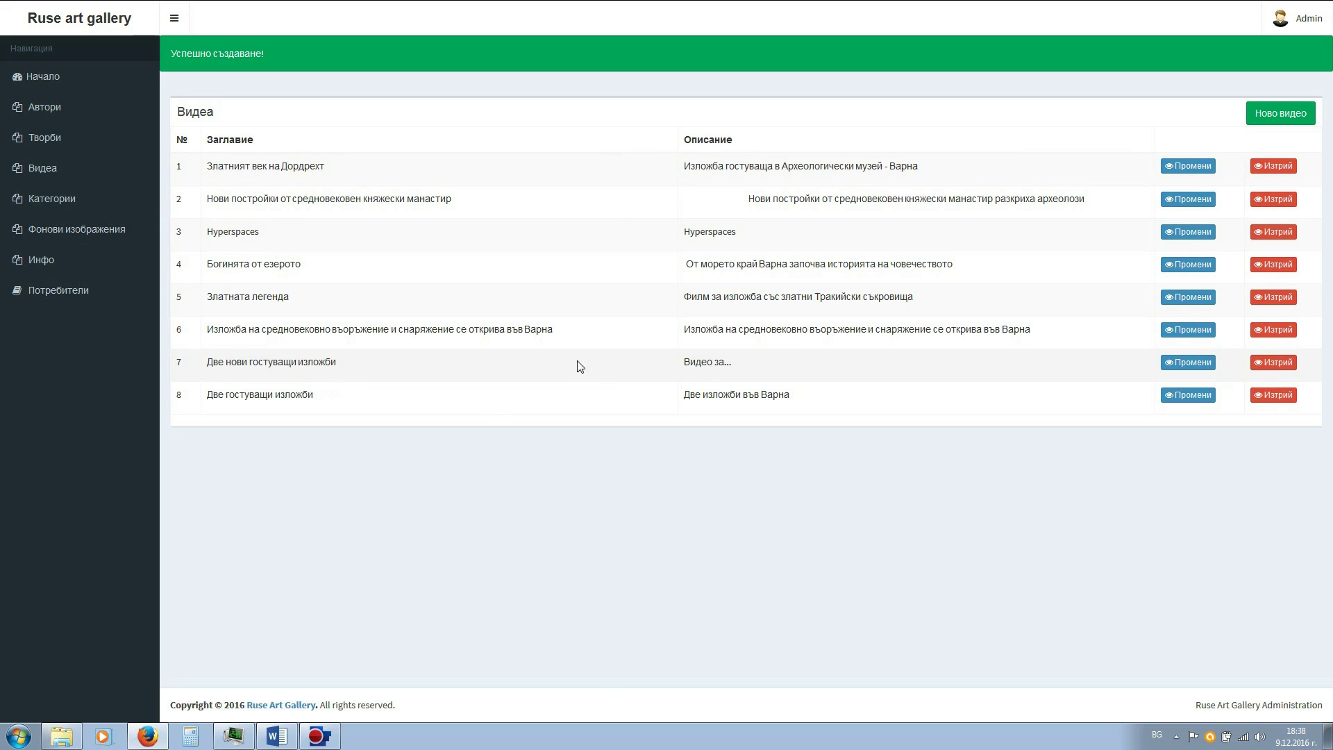
- Switch to the Фонови изображения background images list
click(37, 238)
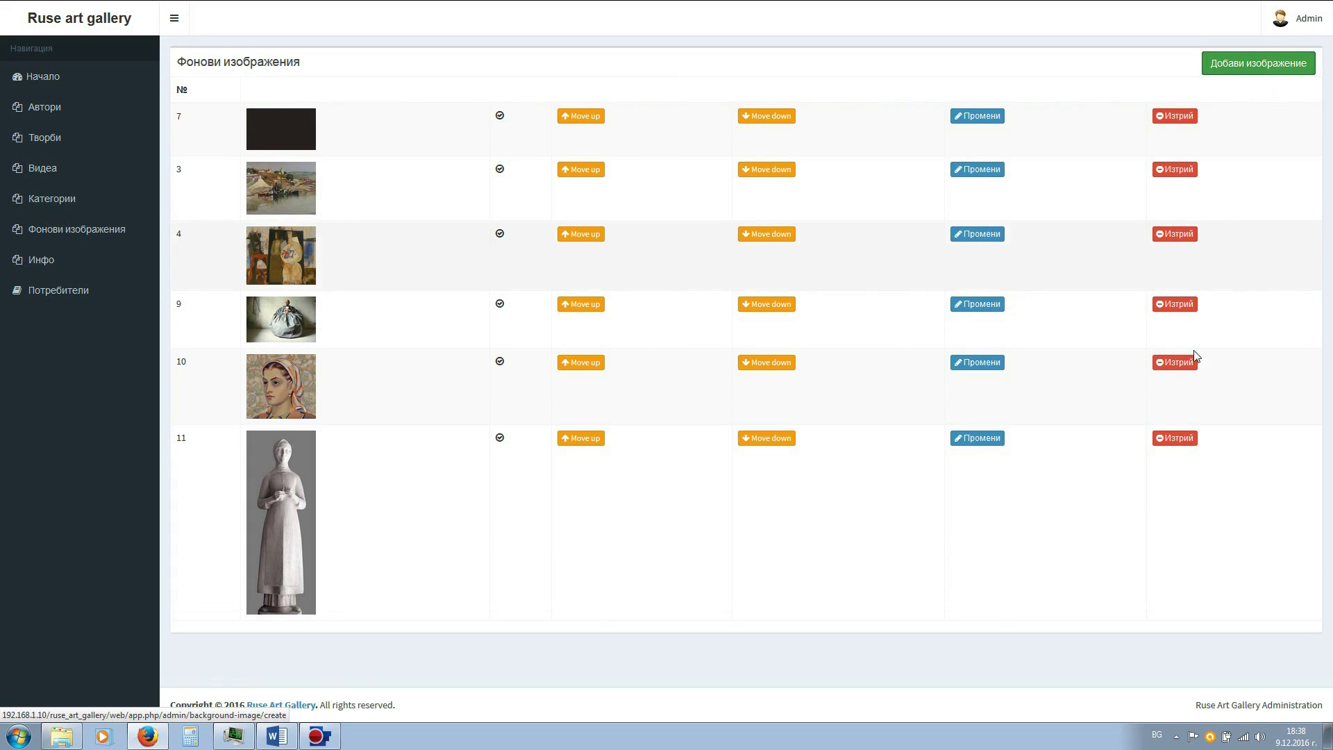
click(1155, 439)
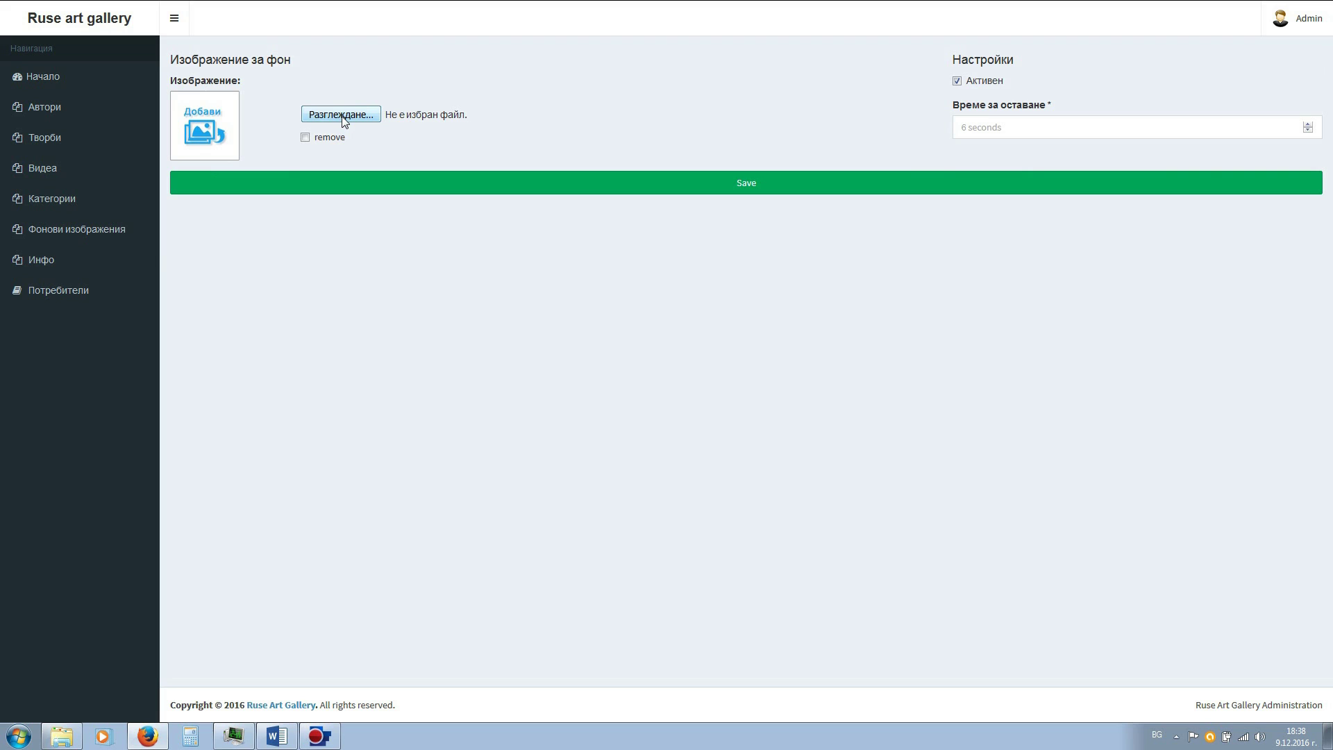
click(343, 120)
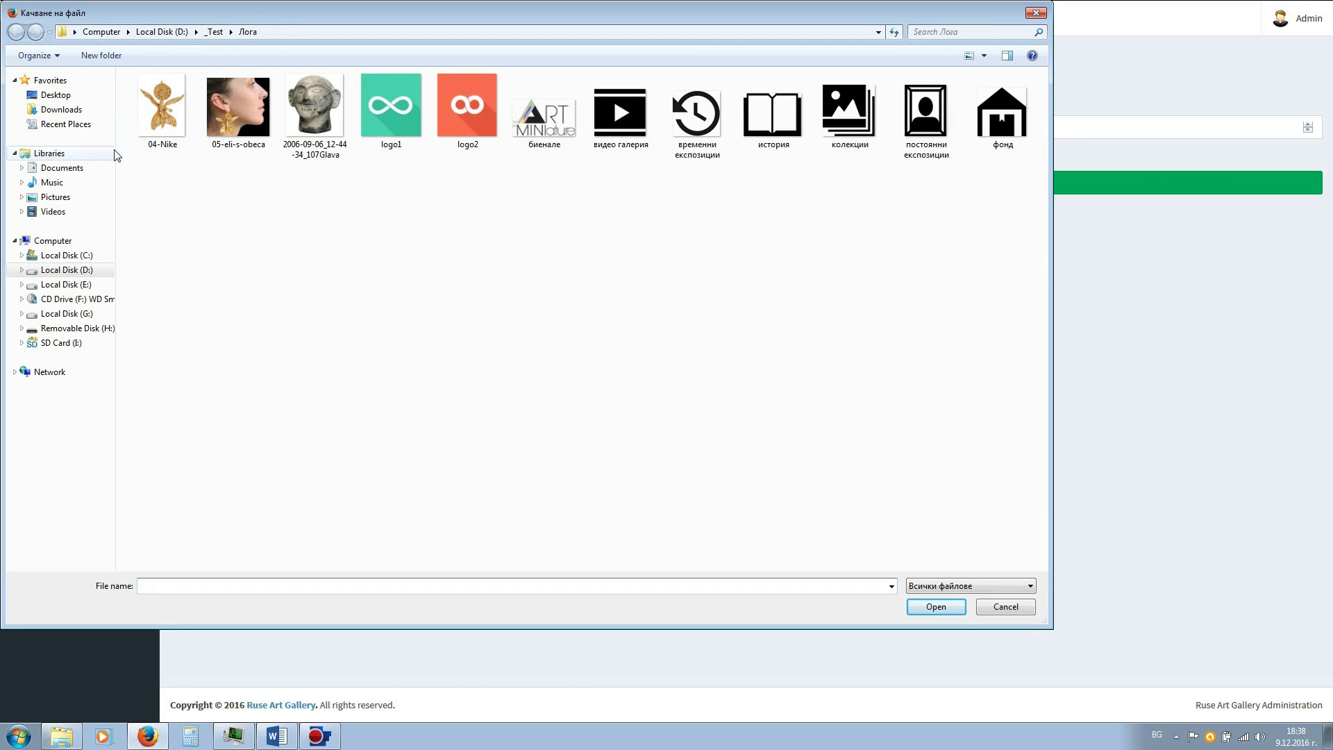
click(214, 32)
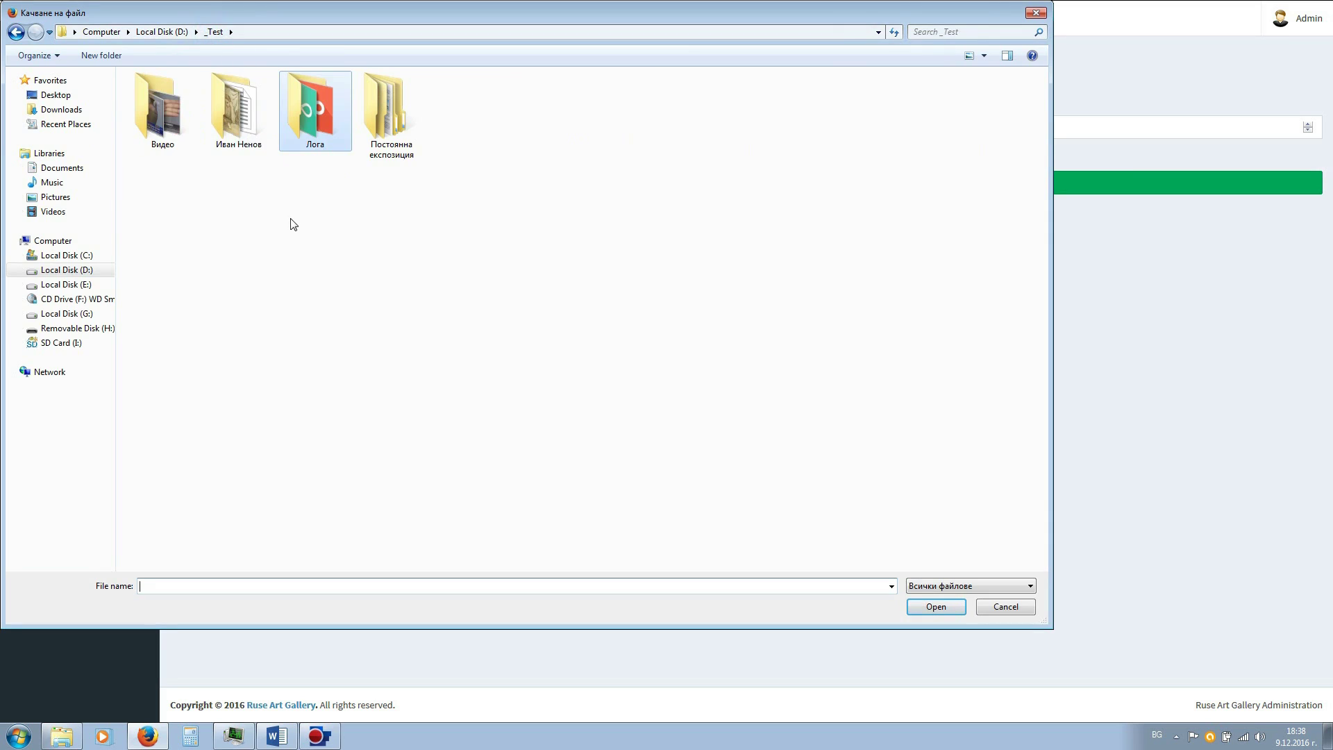
double_click(234, 118)
click(163, 104)
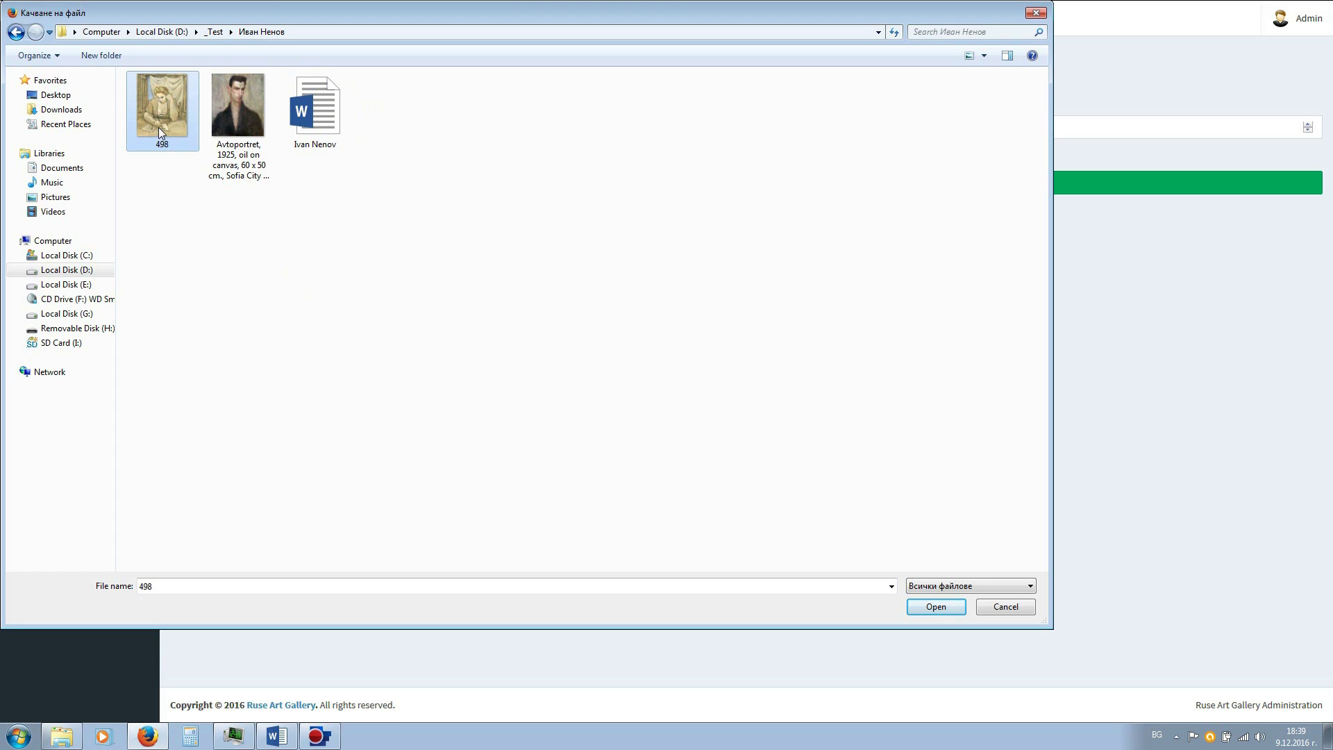
click(936, 607)
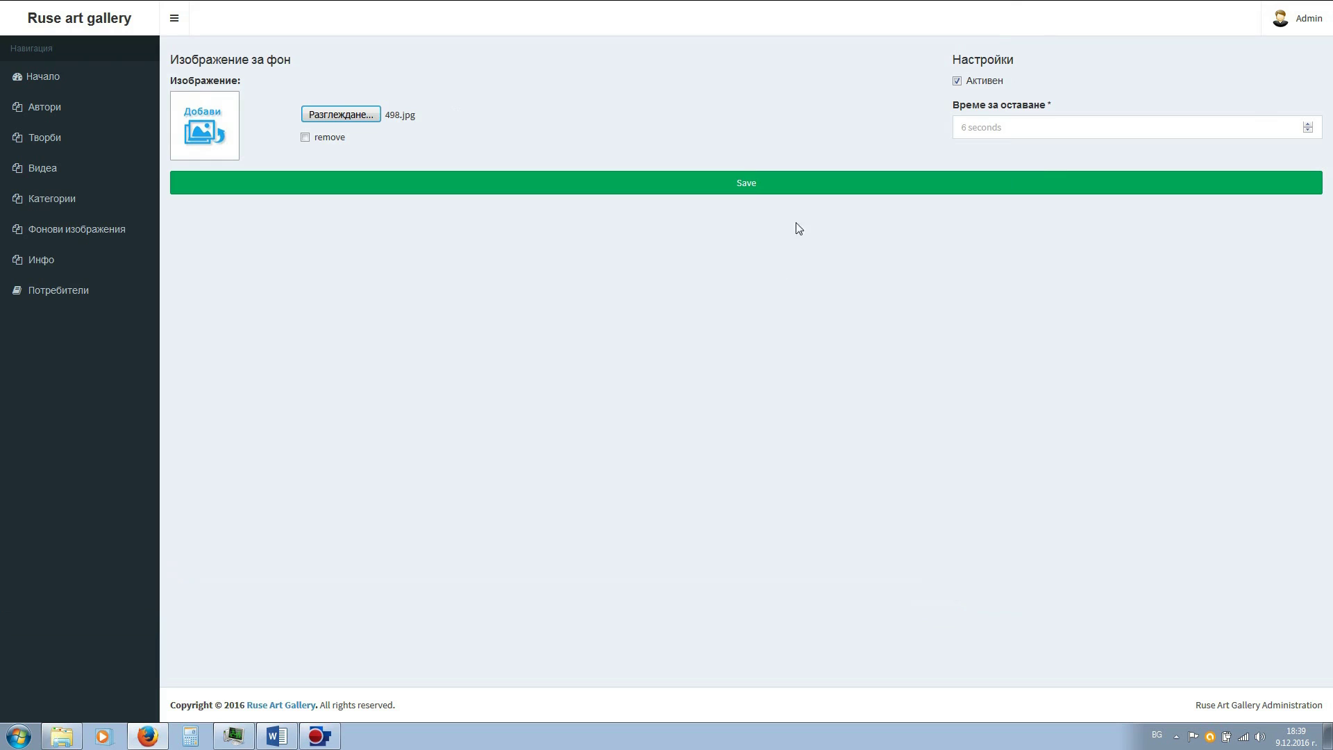
click(777, 193)
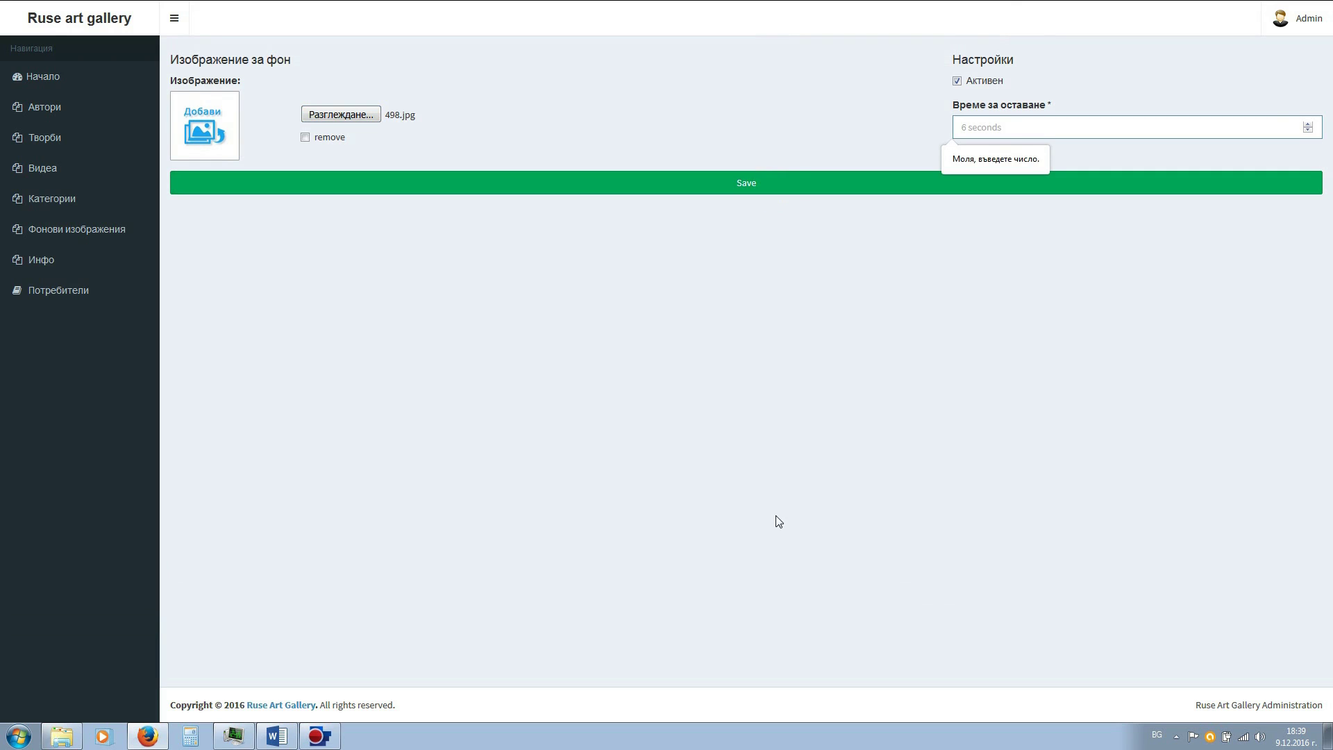
- Set the background image's display time to 10 seconds and save it
click(988, 127)
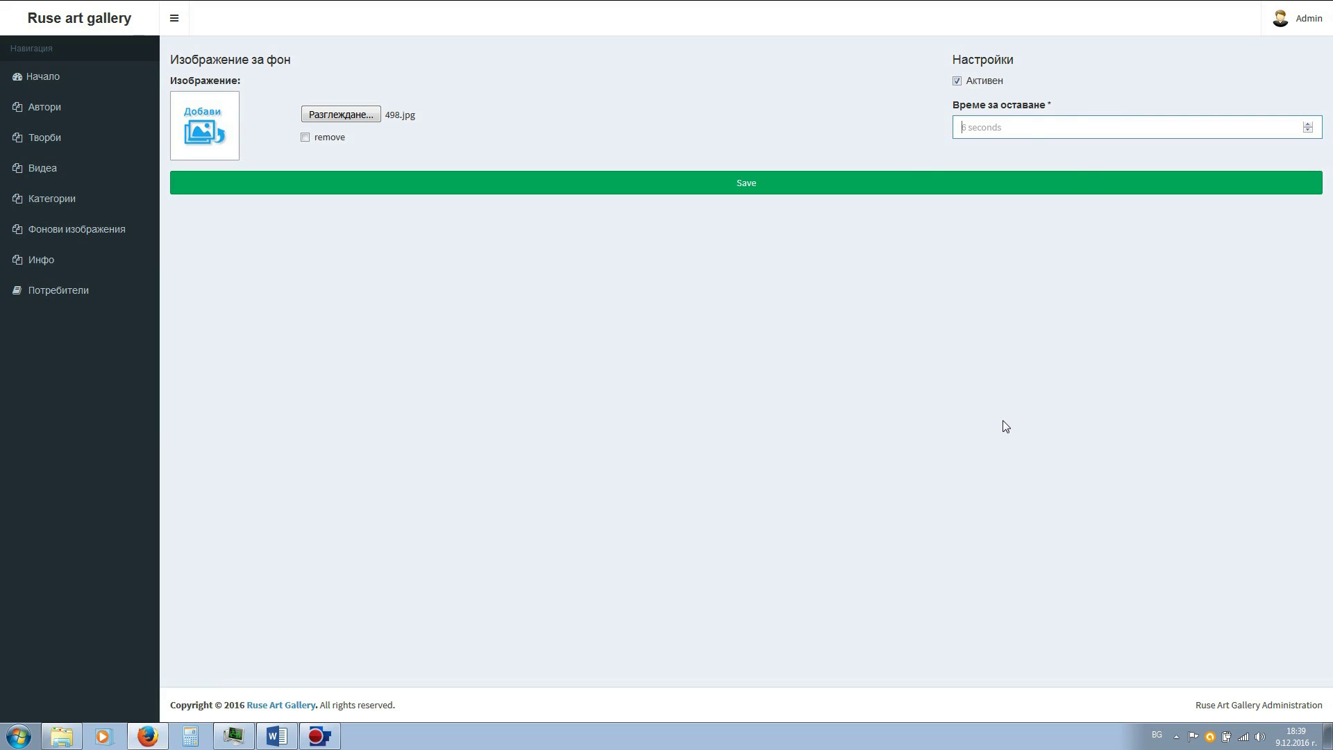
text(10)
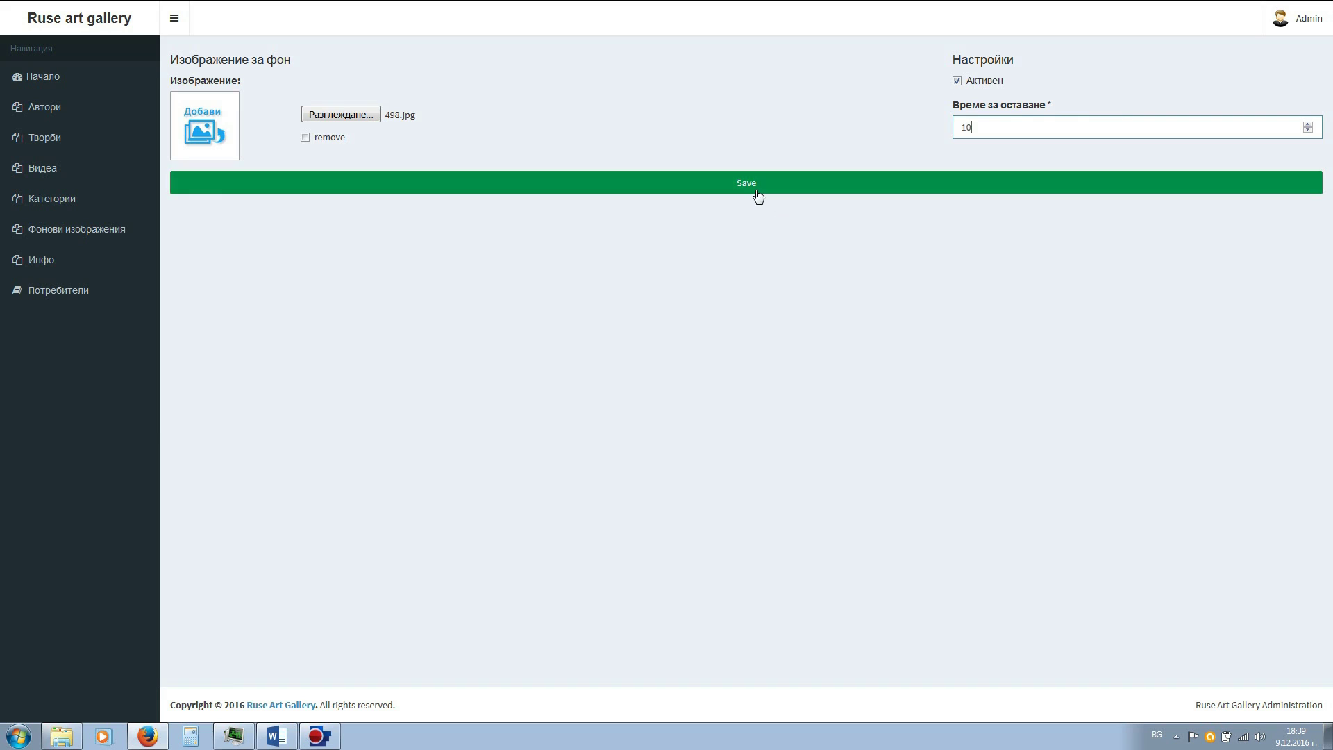
click(757, 189)
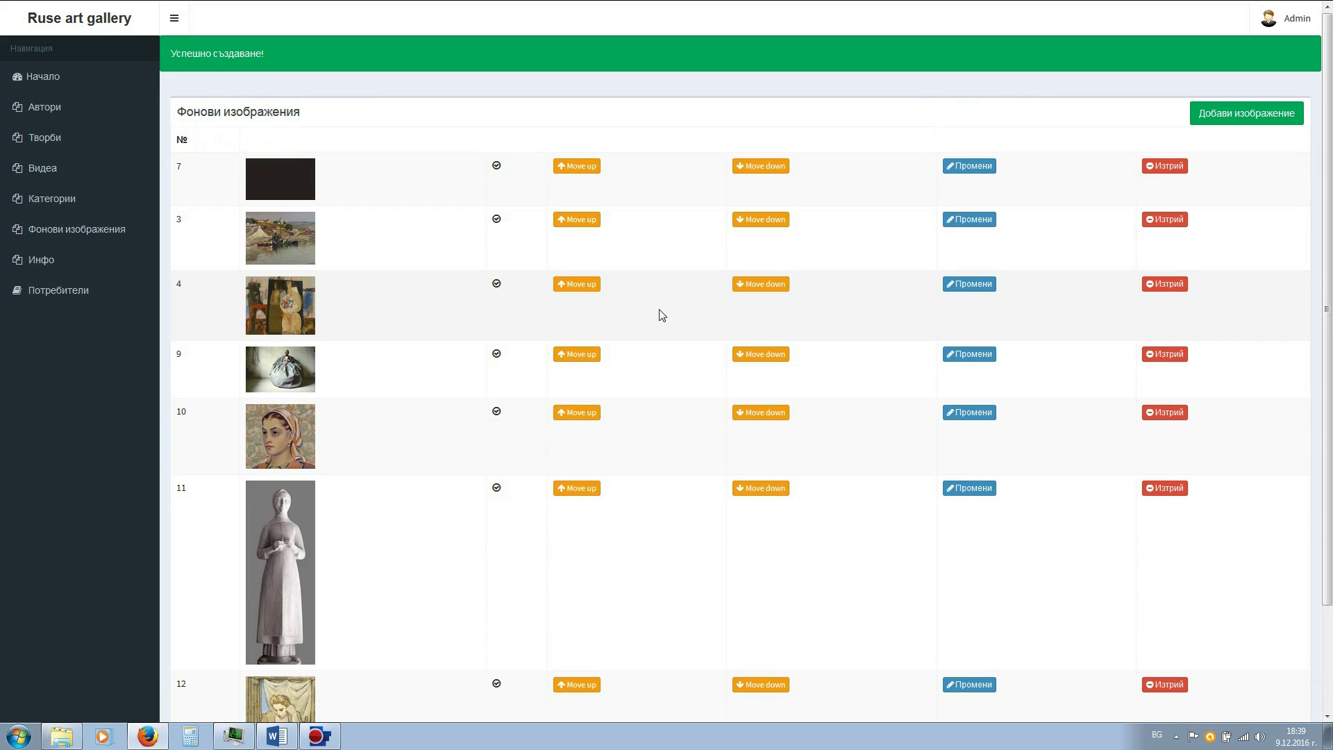
scroll(609, 214, down, 2)
scroll(610, 213, down, 2)
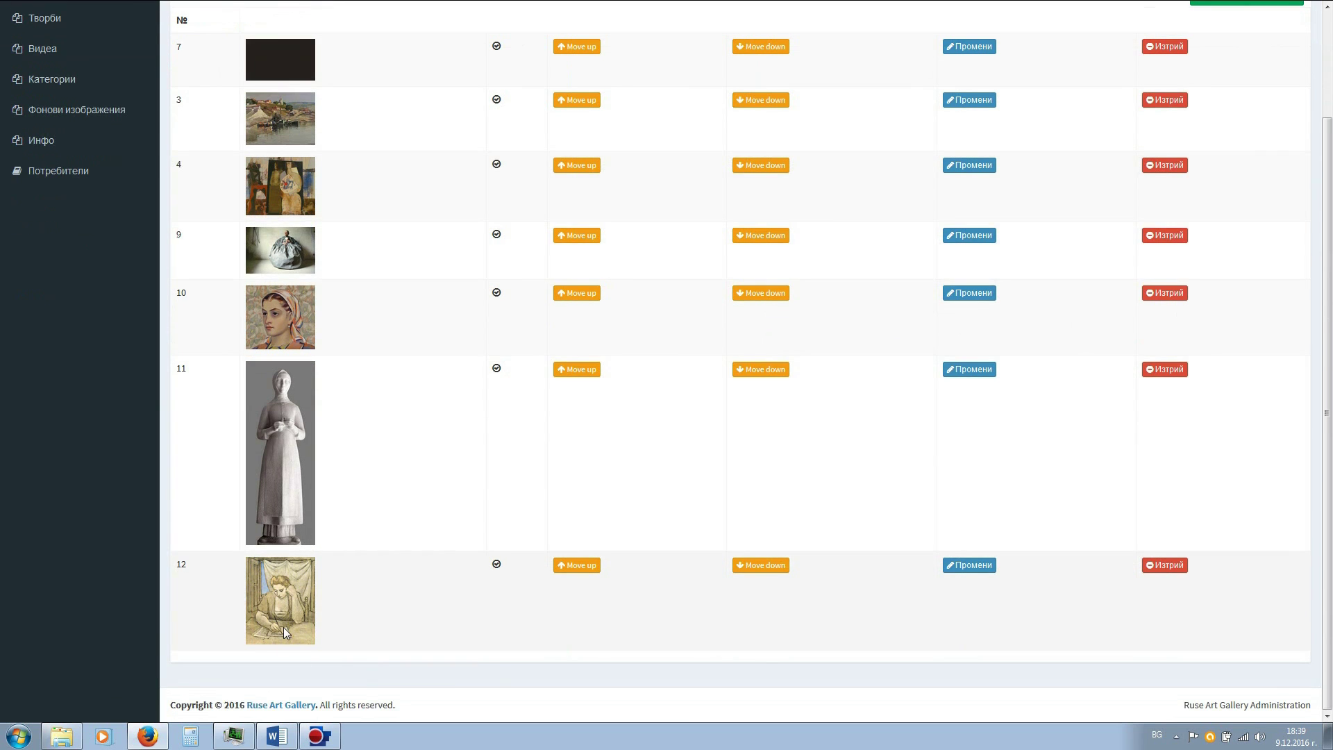
scroll(625, 589, up, 4)
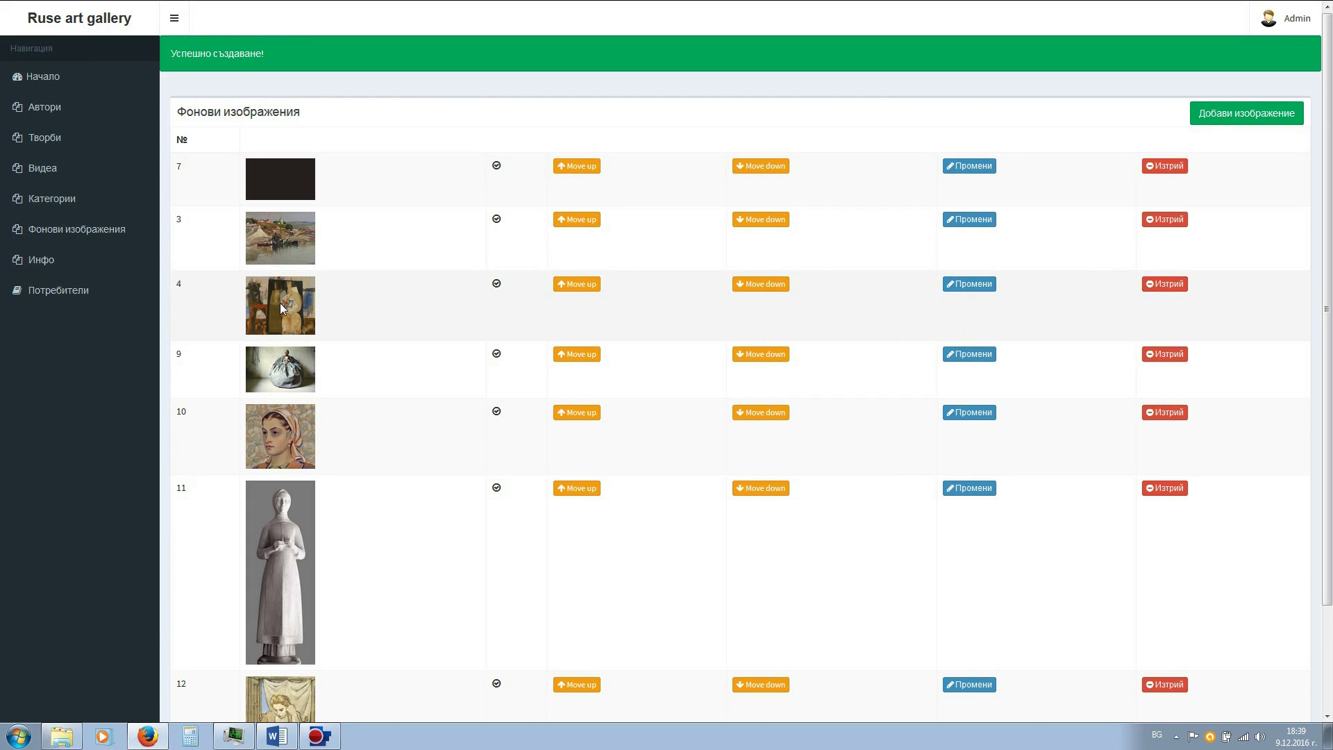
- Move background image 4 above image 3, then go to the Категории list
click(576, 289)
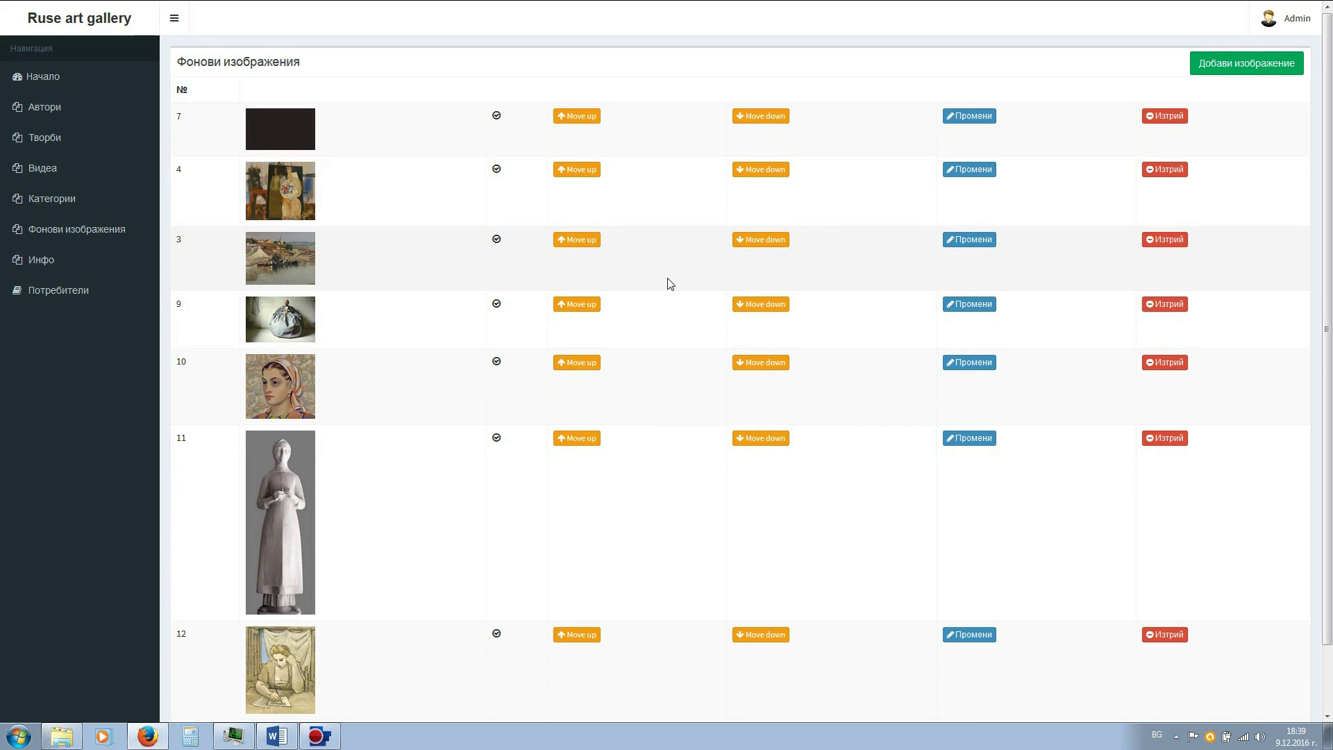
scroll(671, 284, down, 2)
scroll(671, 283, up, 2)
click(49, 201)
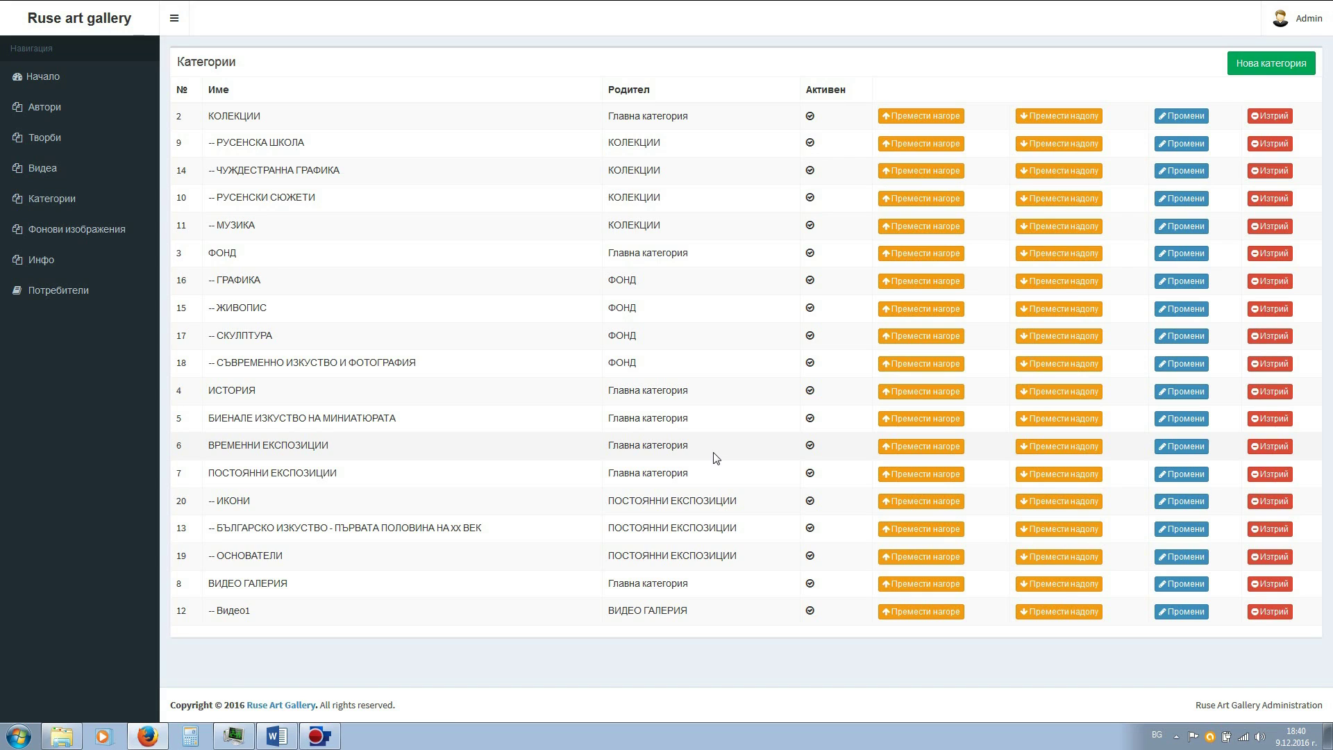
- Fill a new category form with title ПРЕДСТОЯЩА ИЗЛОЖБА and description 'За предстоящи събития'
click(1261, 65)
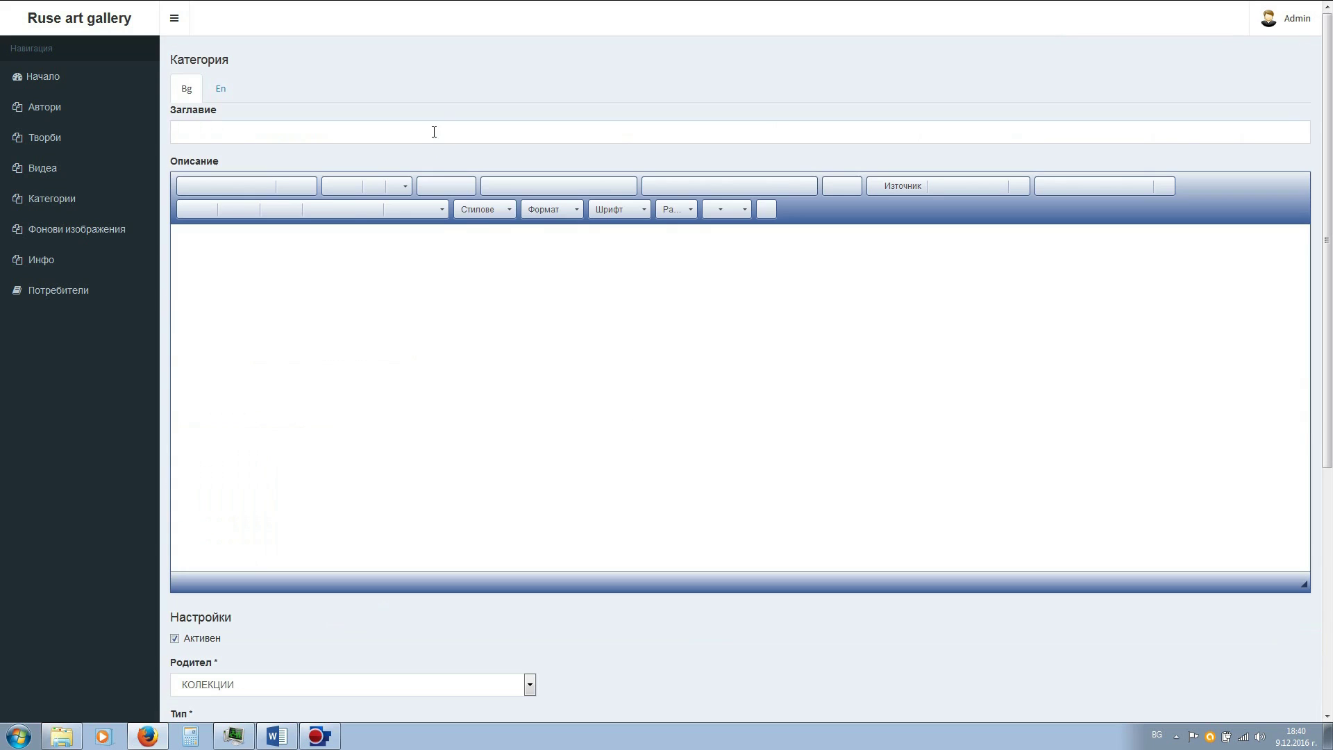
click(434, 132)
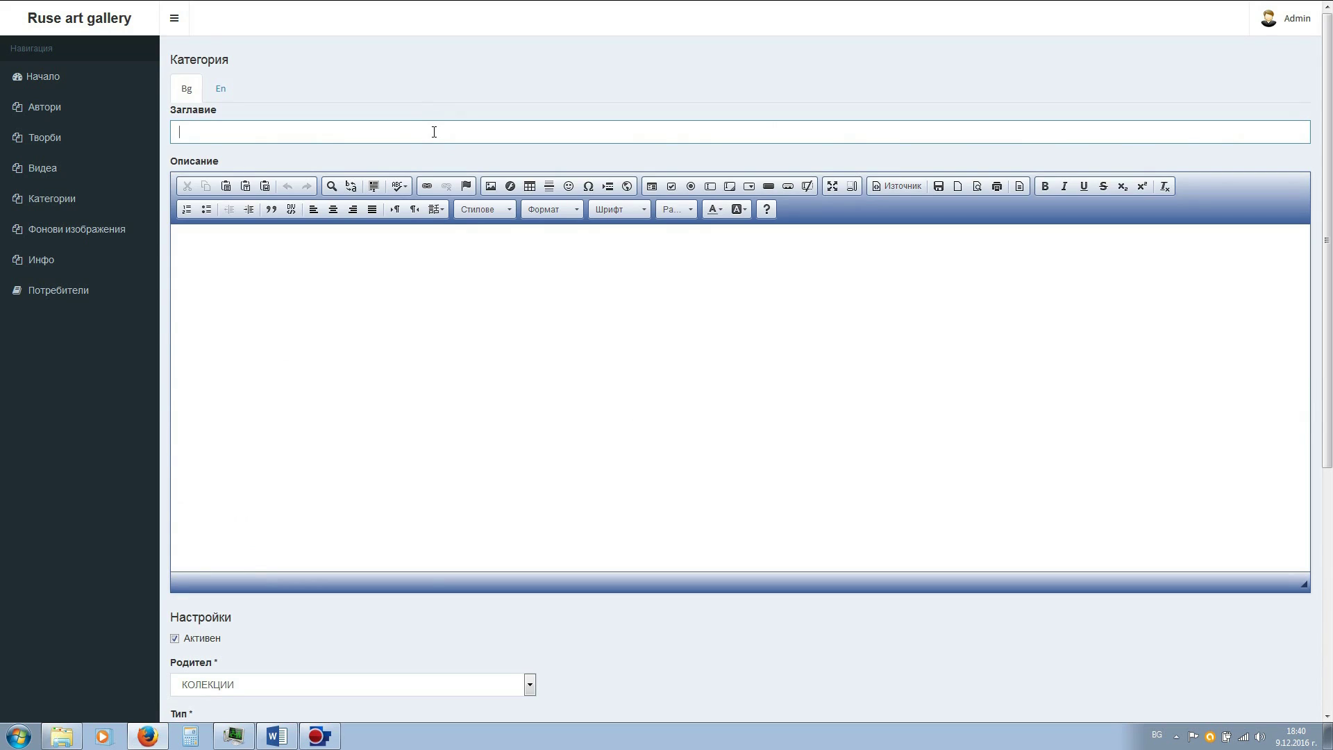
text(ПРЕДСТОЯЩА ИЗЛОЖБА)
click(381, 246)
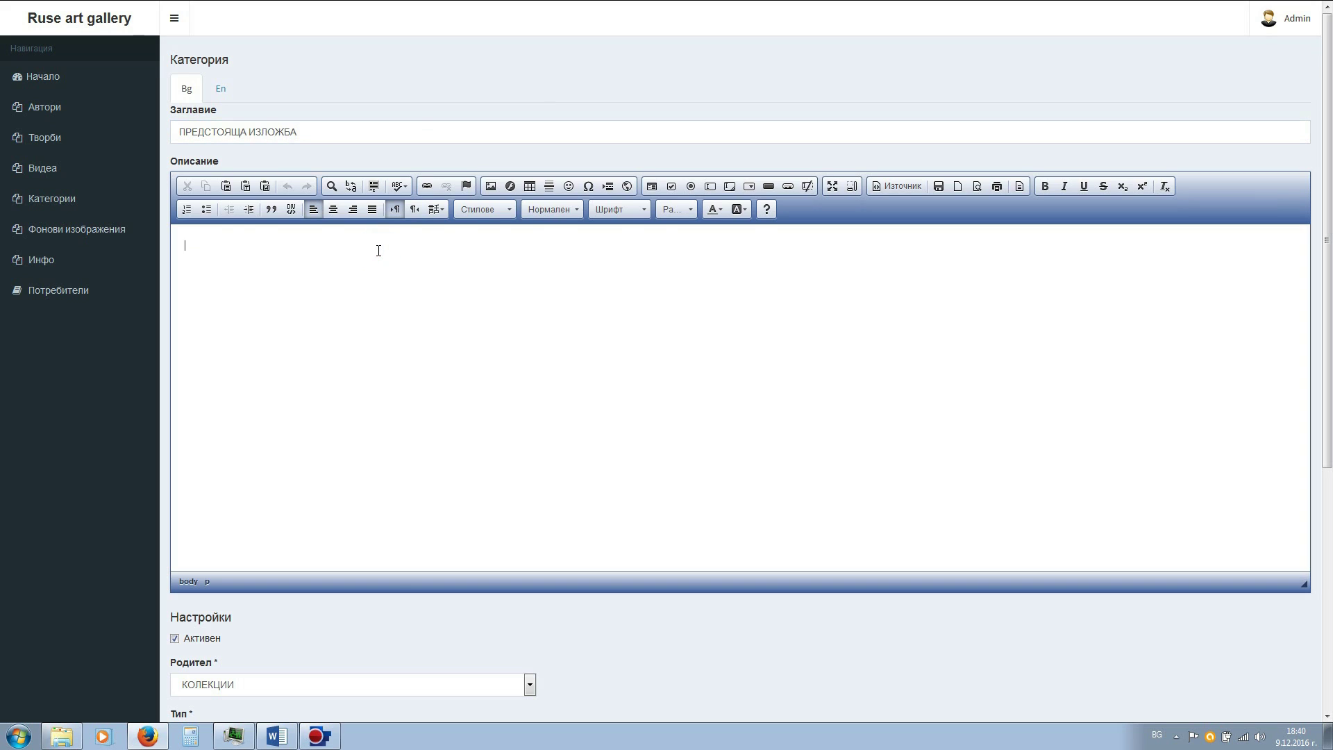
text(За предстоящи събития.)
click(363, 394)
scroll(363, 399, down, 6)
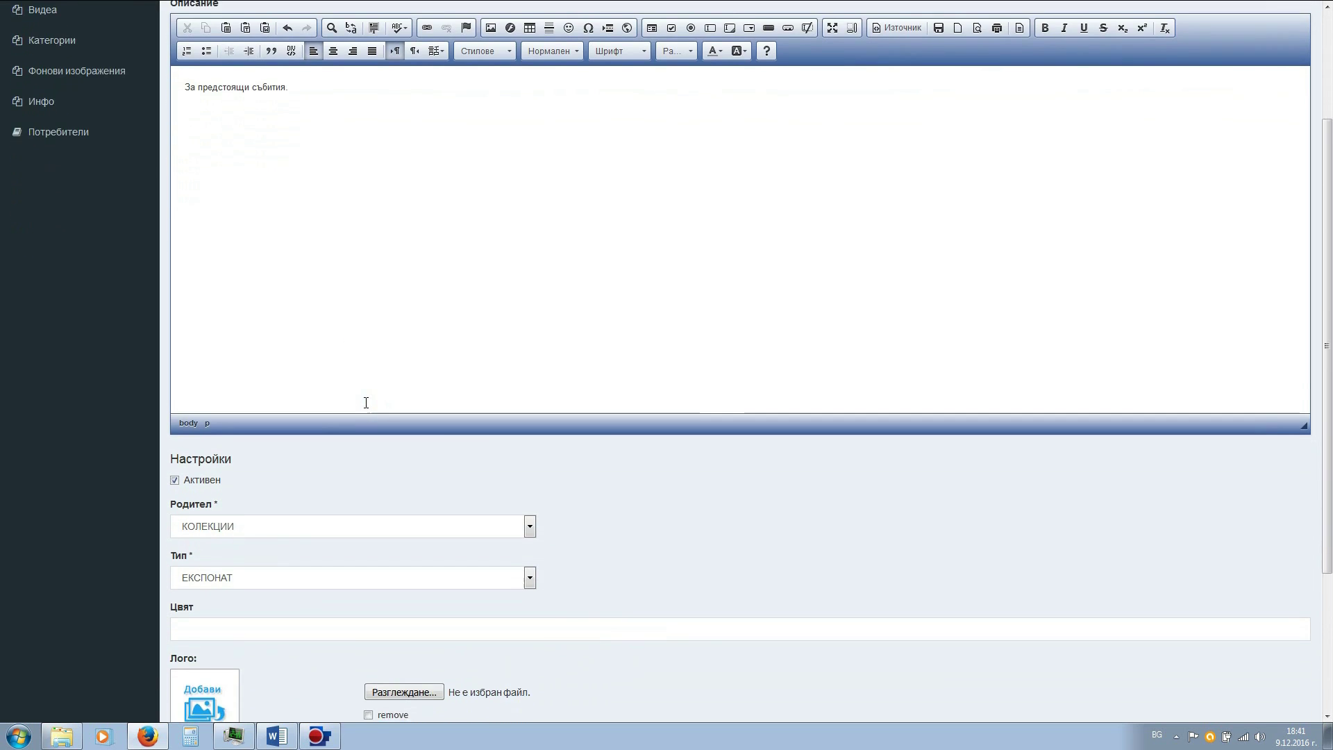
scroll(366, 406, down, 2)
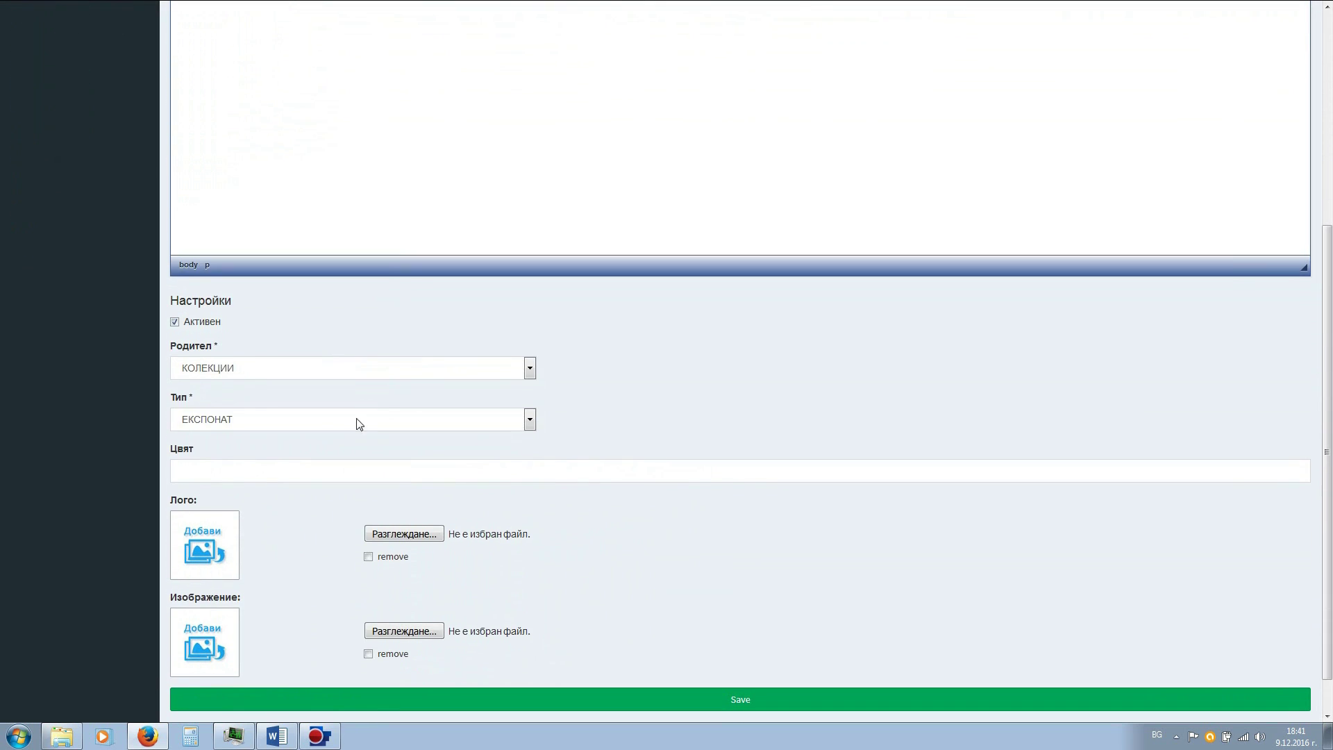
- Choose _Test > Лога > logo2.jpg as both the category logo and image
click(418, 538)
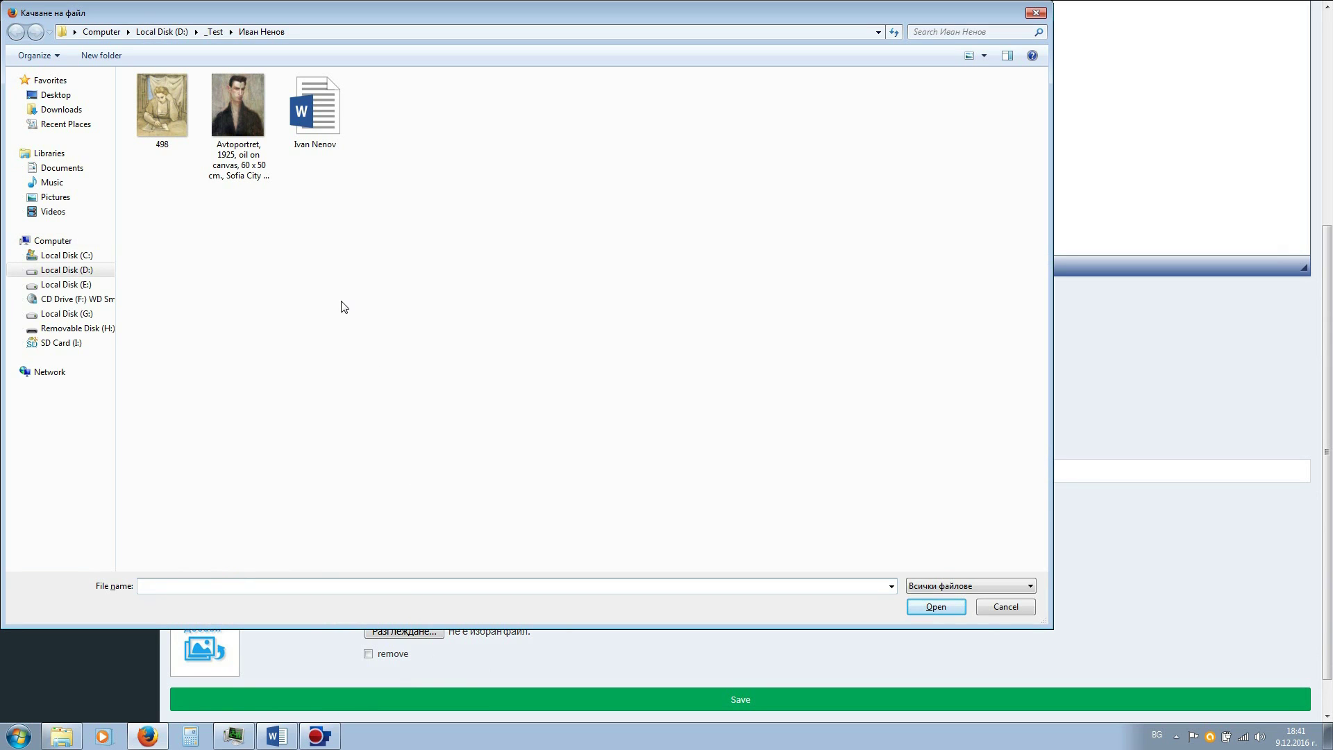
click(216, 32)
key(Right)
key(Return)
click(470, 113)
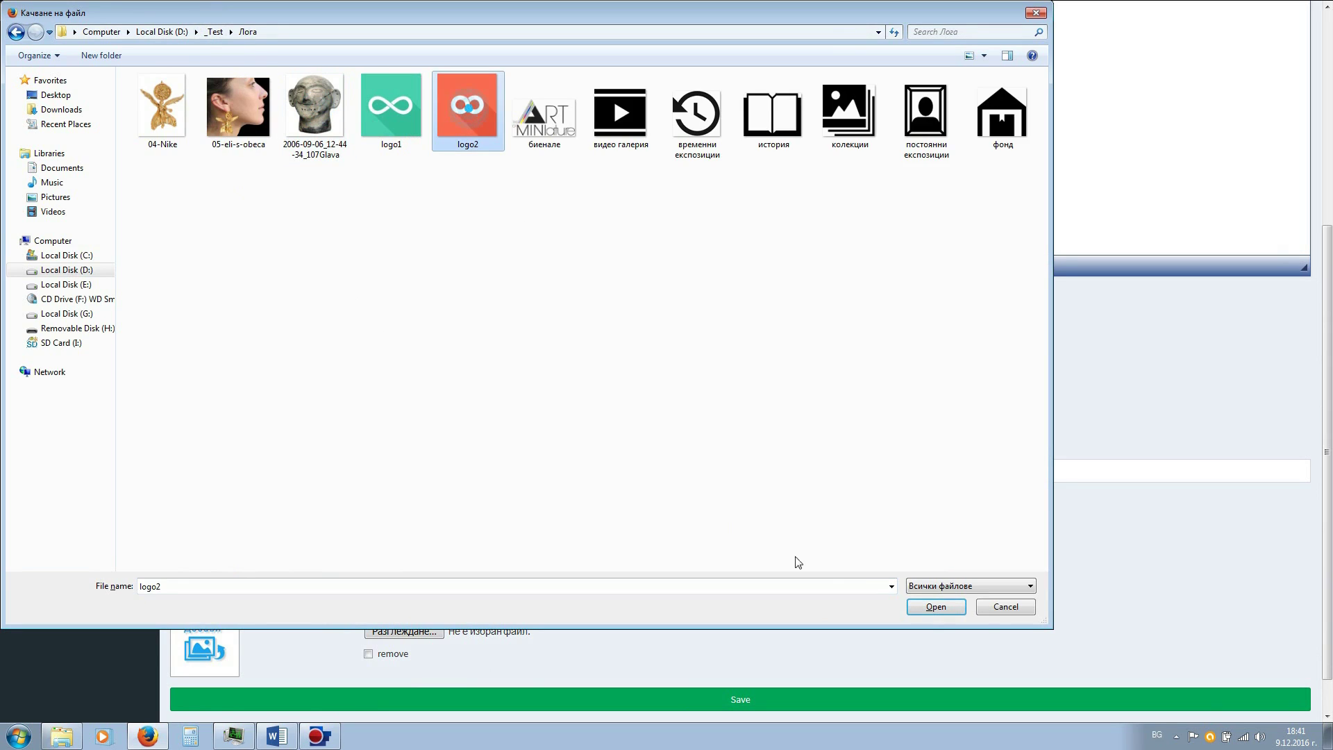
click(935, 609)
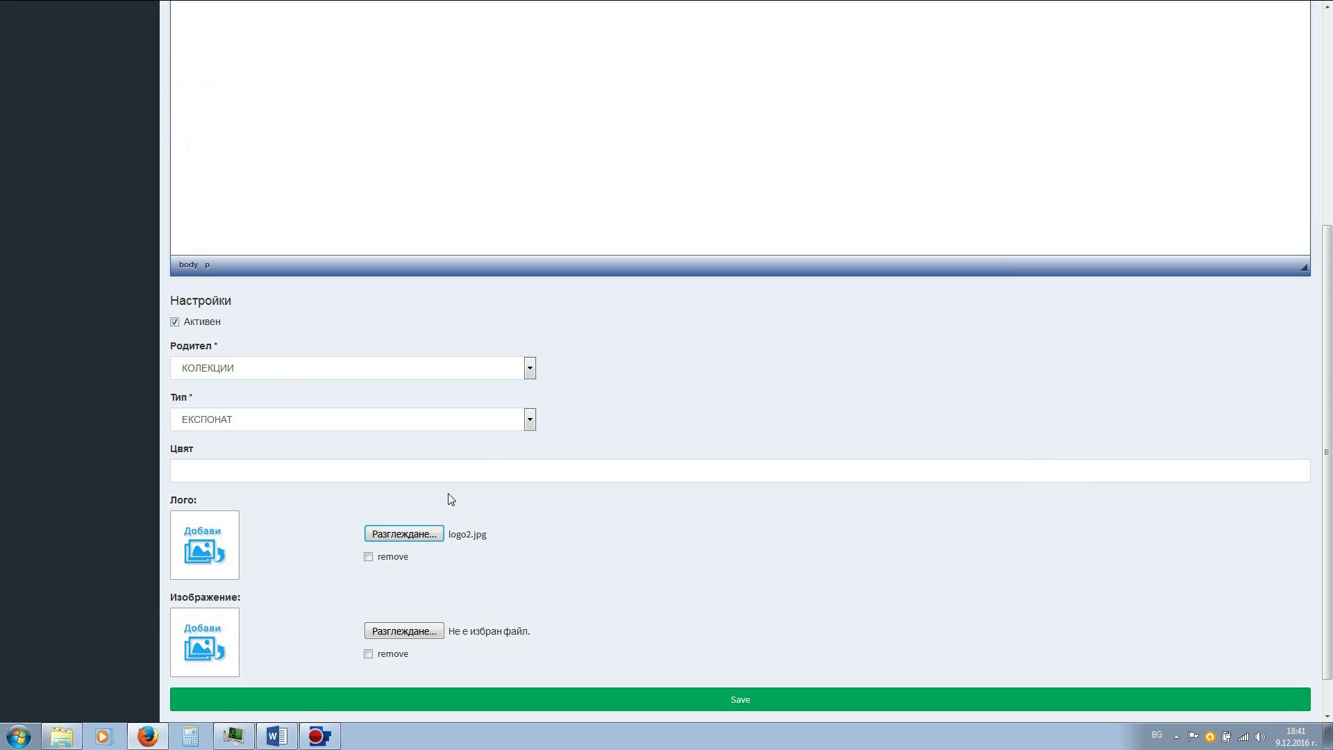
click(404, 630)
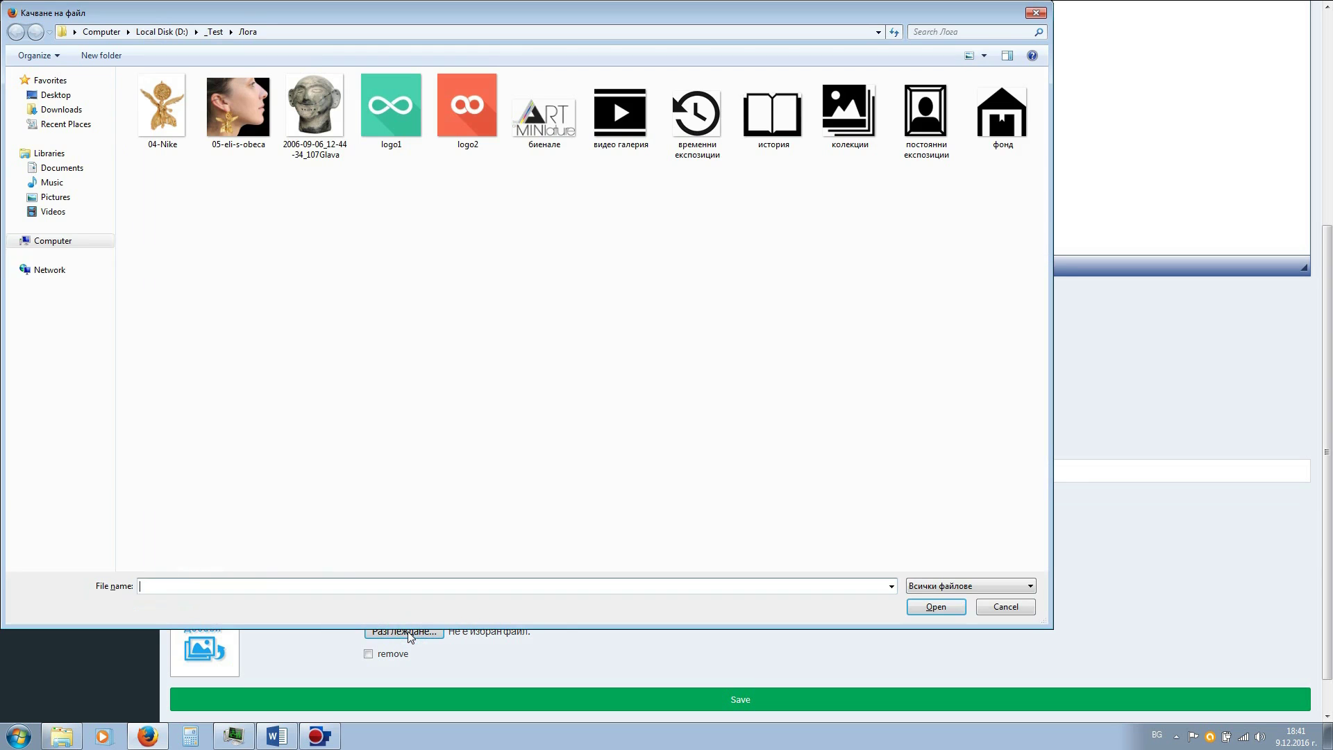
click(487, 131)
click(936, 607)
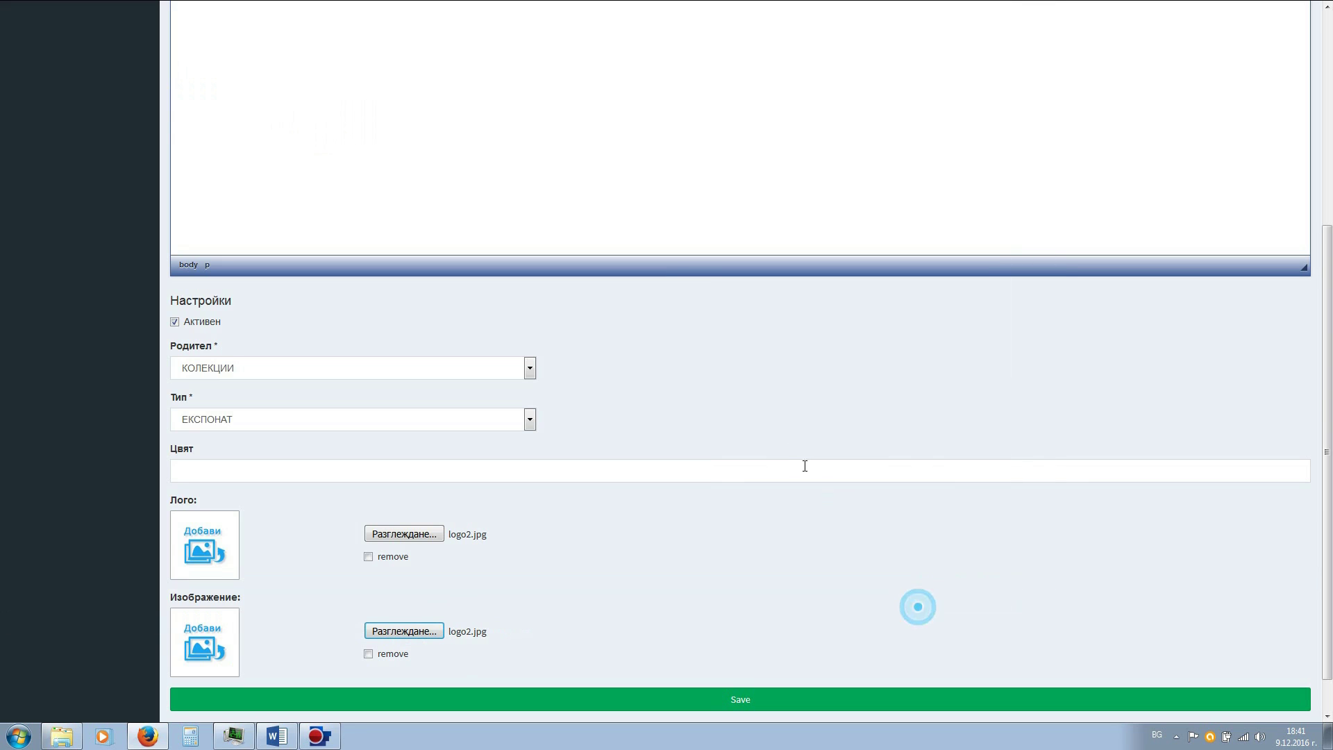
click(742, 150)
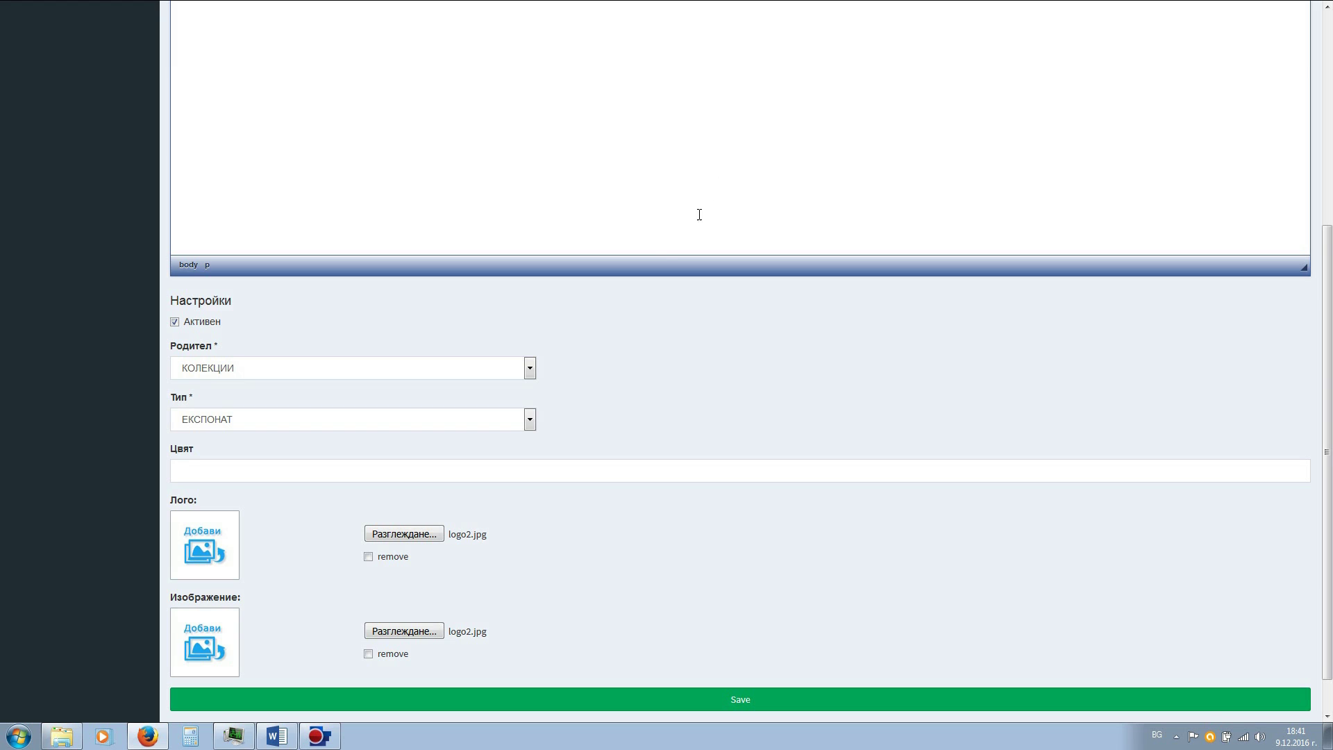
click(600, 134)
scroll(590, 162, up, 2)
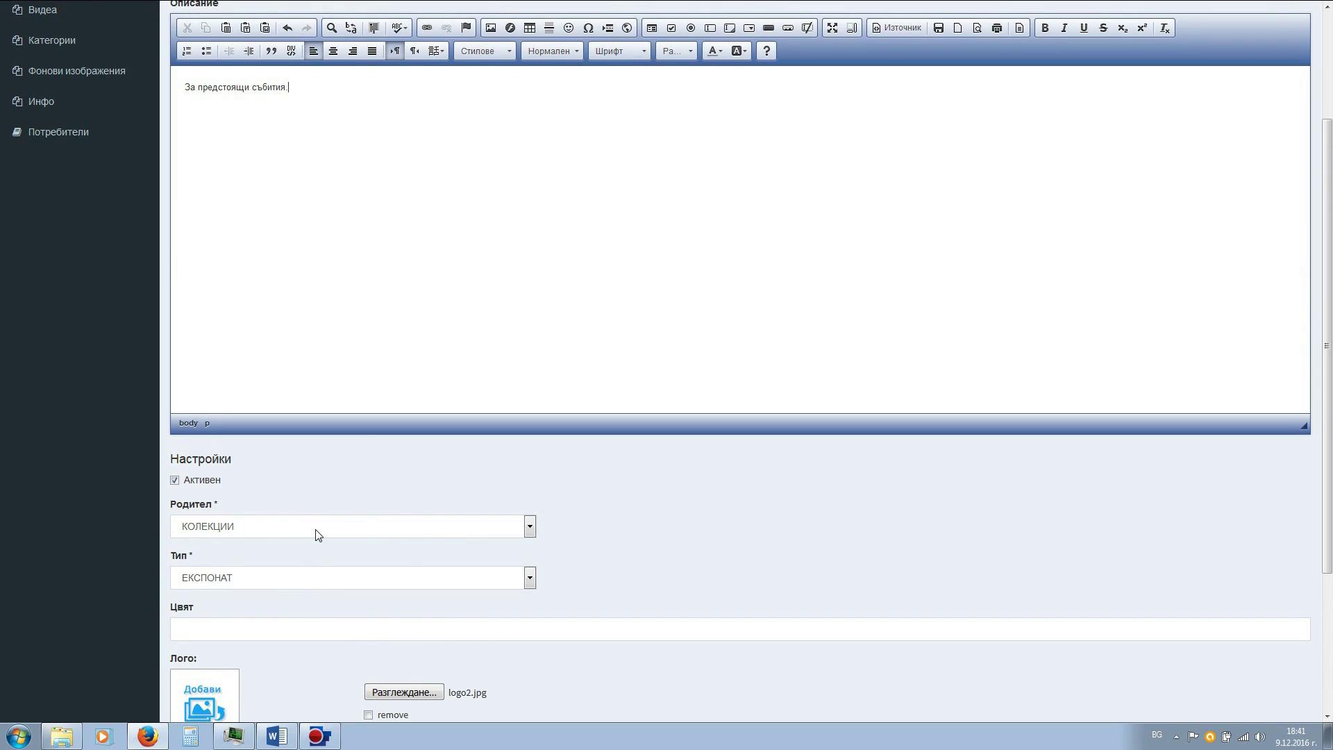
- Set the parent category to ВРЕМЕННИ ЕКСПОЗИЦИИ and save the category
click(530, 527)
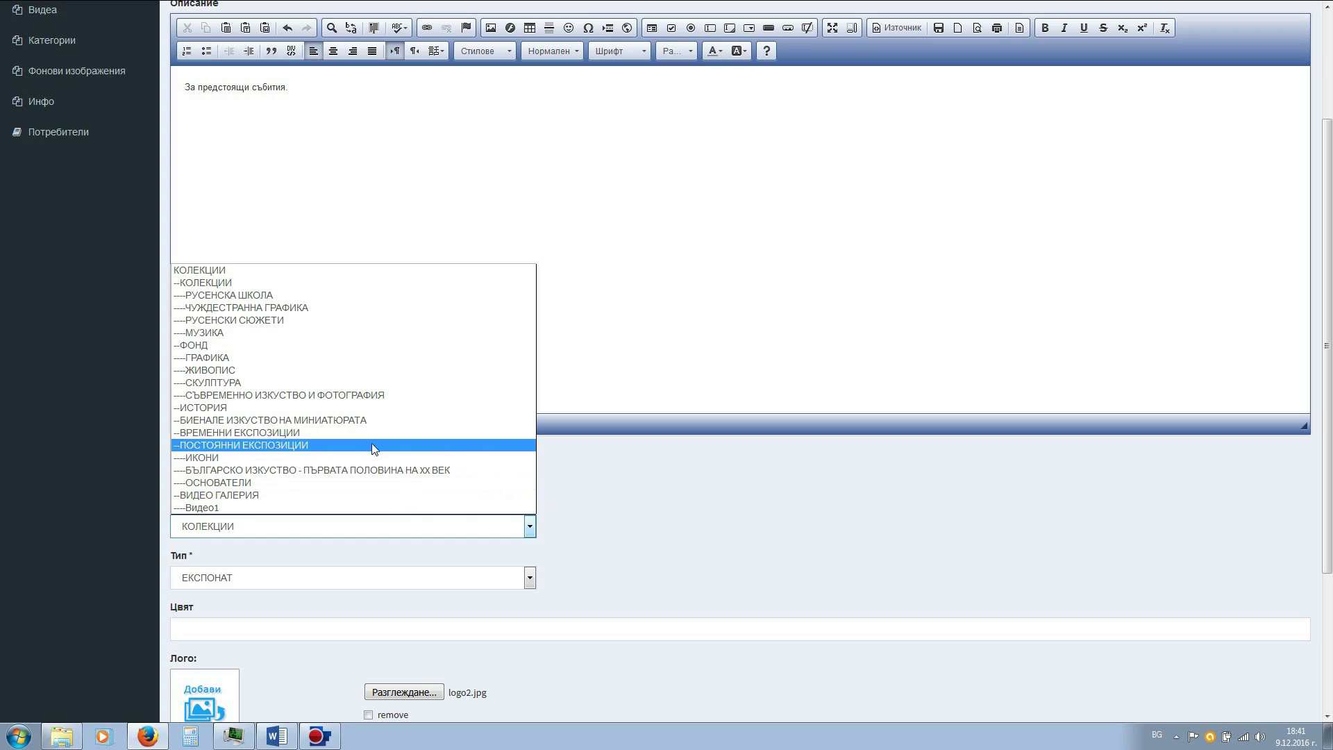
click(326, 432)
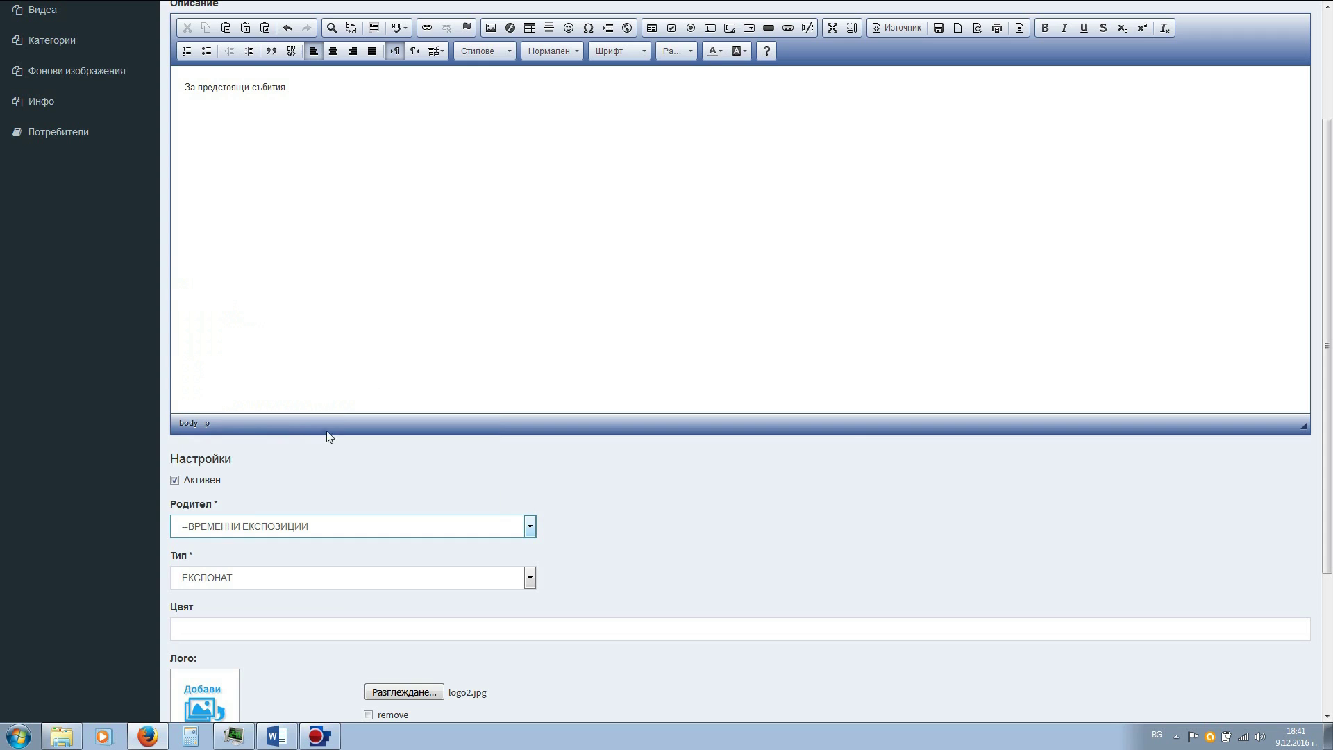
scroll(934, 517, down, 2)
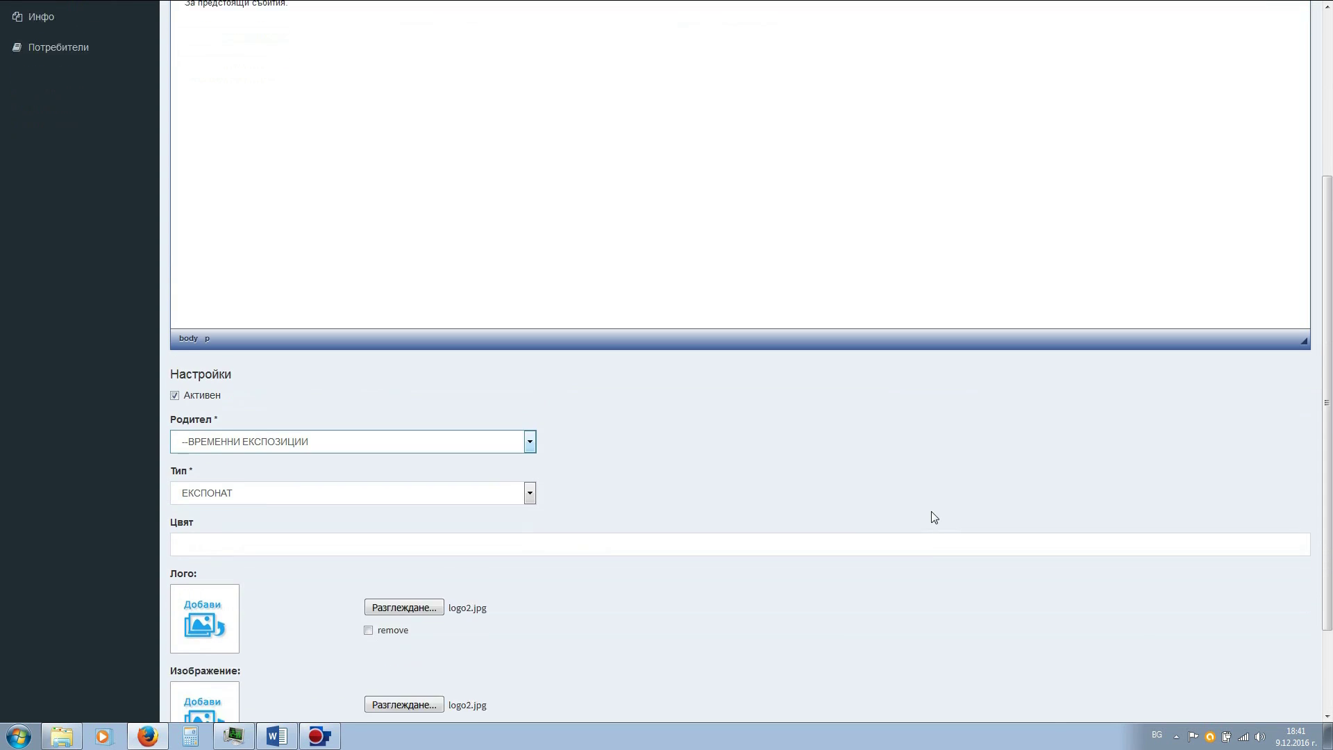
scroll(934, 518, down, 3)
click(741, 655)
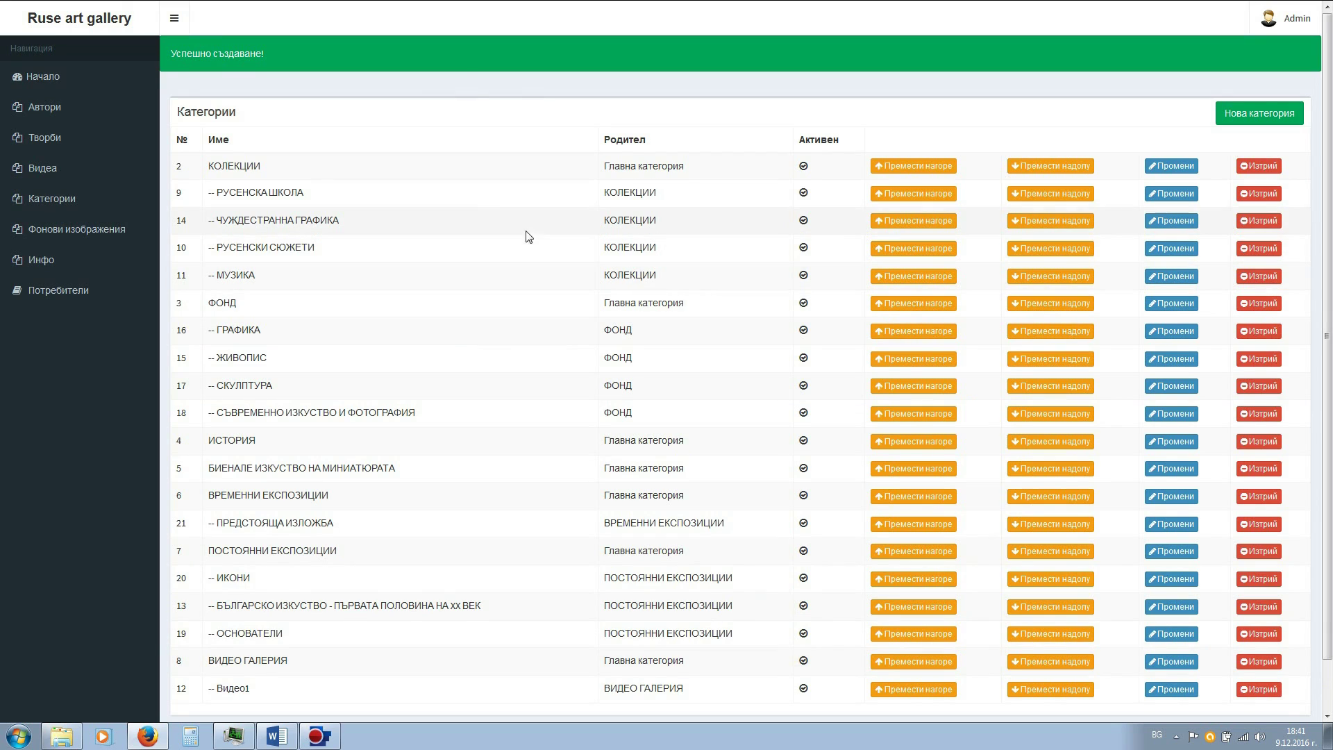
scroll(470, 195, down, 1)
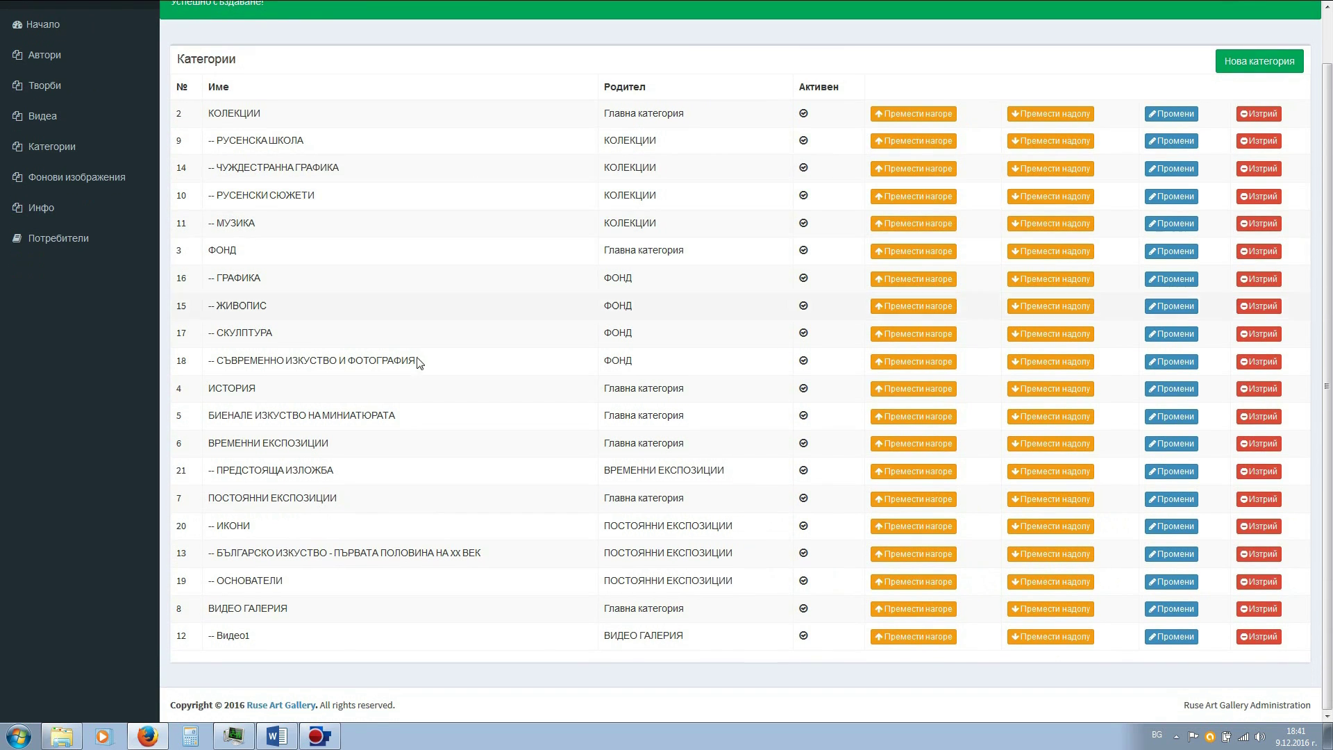
drag(206, 447, 341, 455)
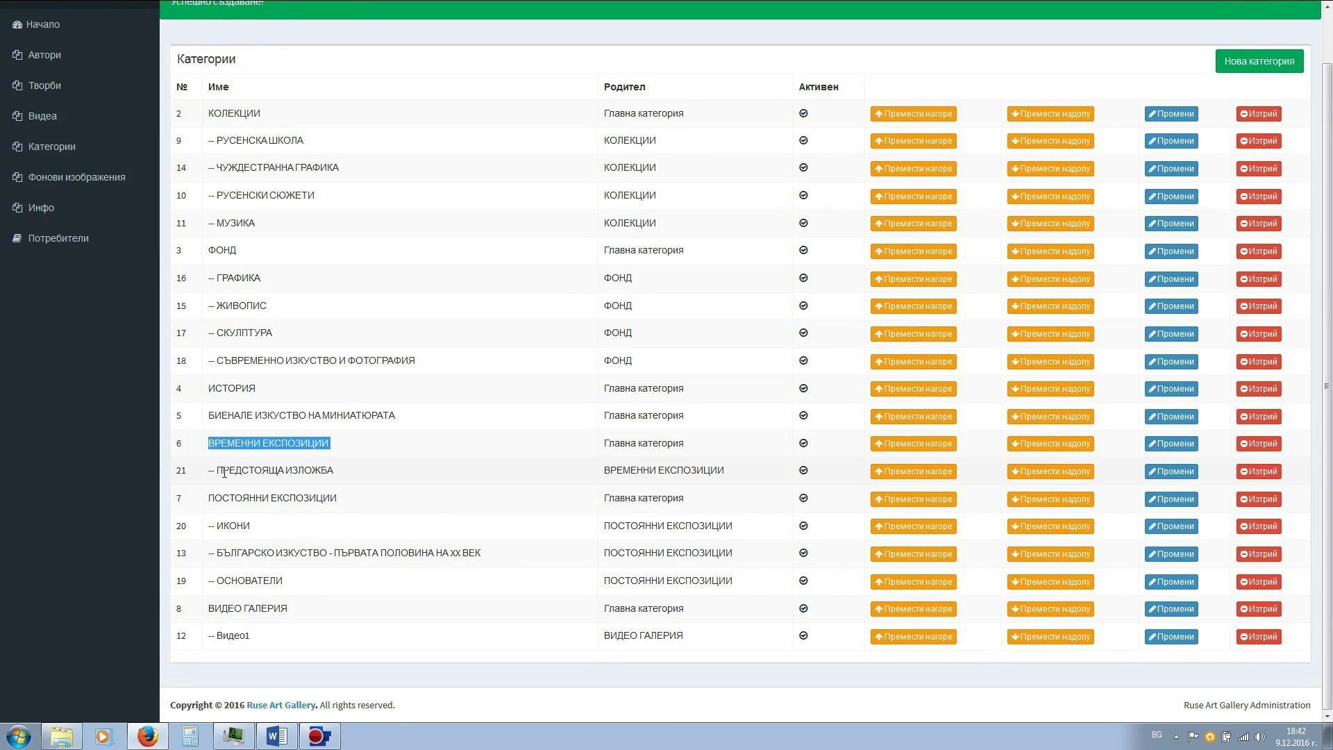
drag(215, 472, 337, 475)
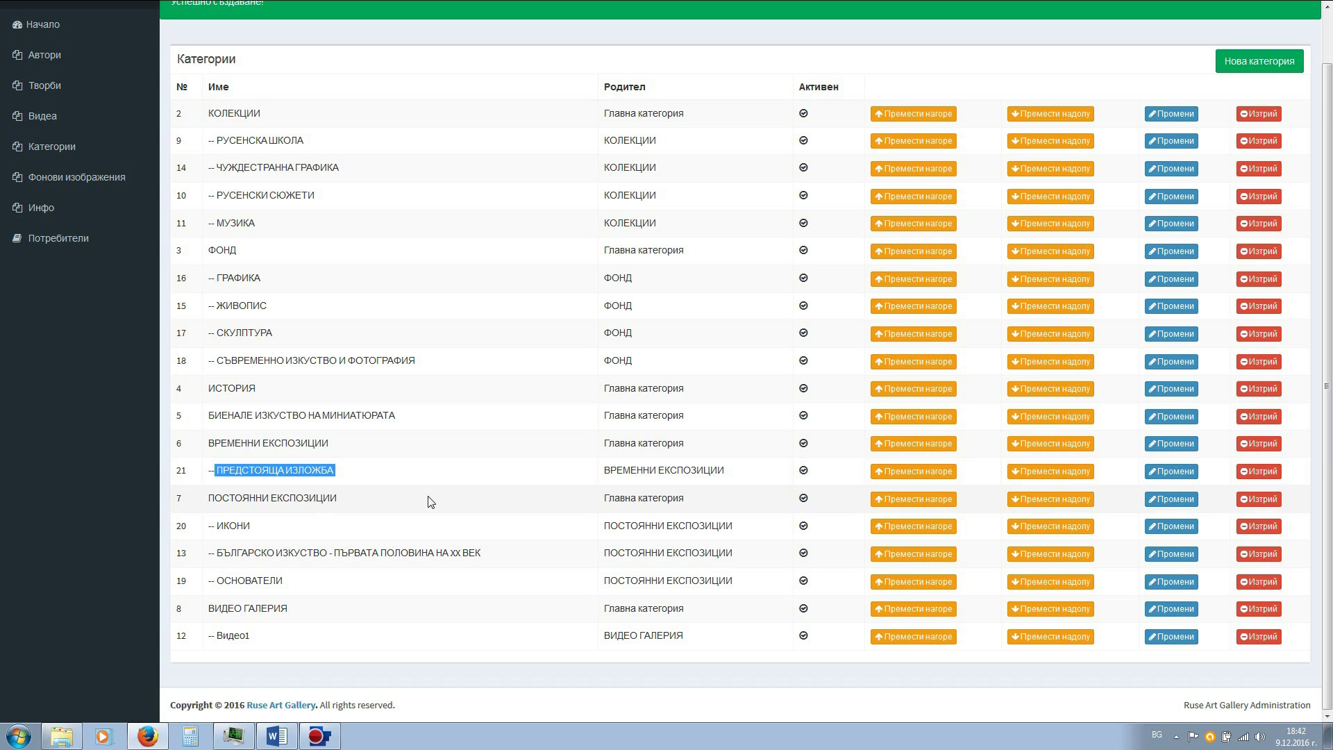
click(429, 444)
scroll(1182, 250, up, 1)
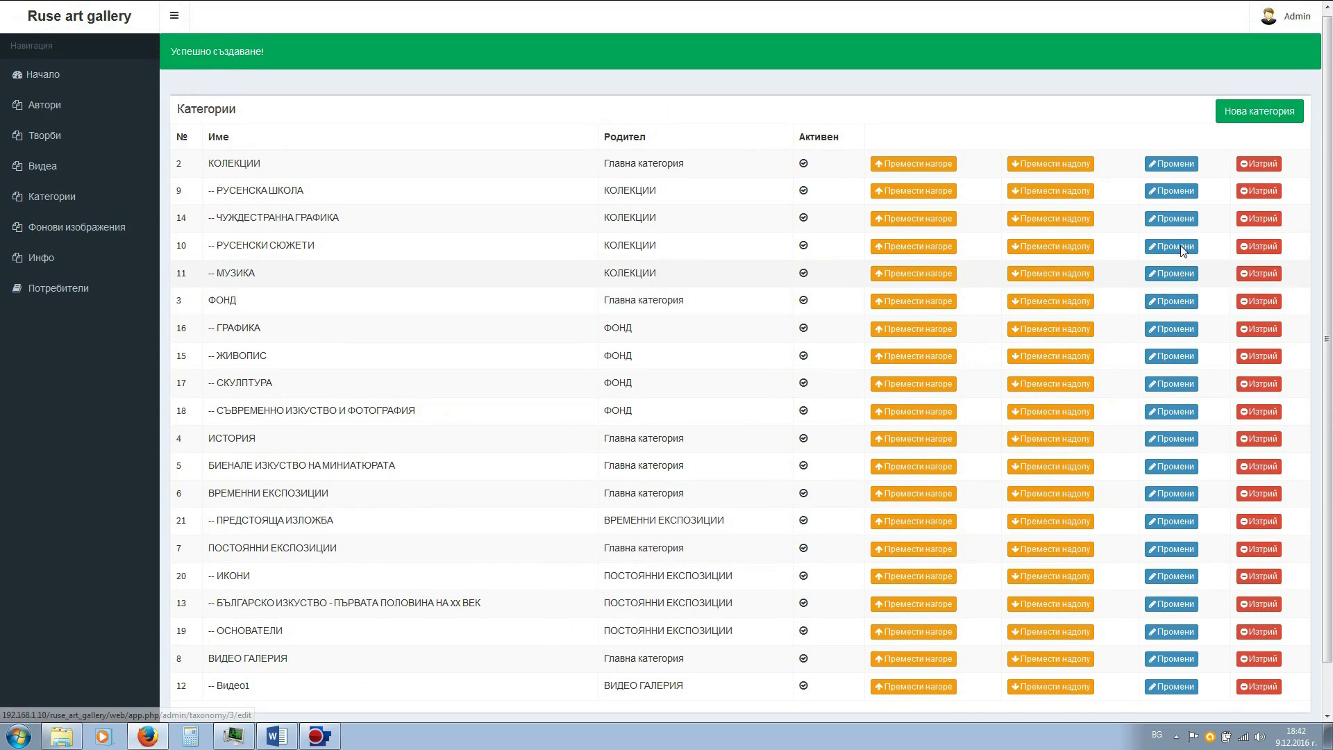
click(1258, 118)
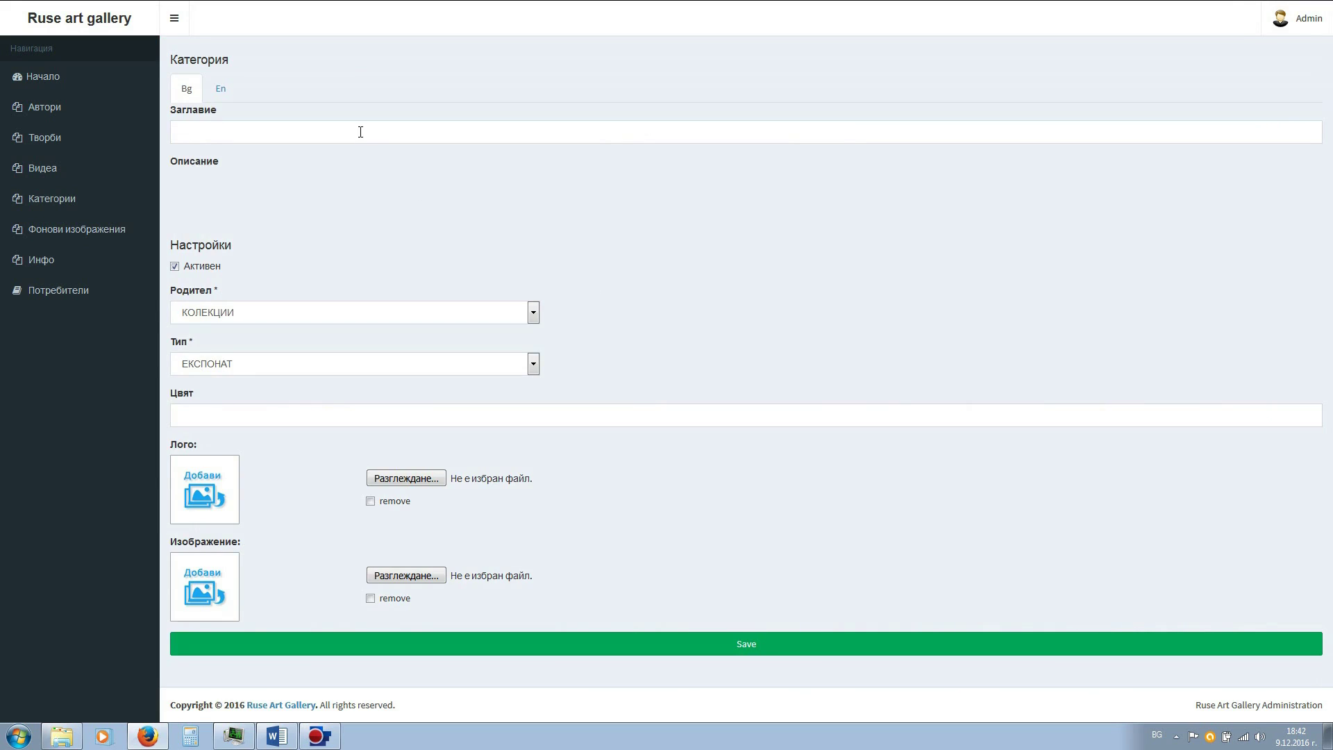
- Enter title ТЕКУЩА ИЗЛОЖБА and description 'Изложба която е в момента' for the new category
click(359, 131)
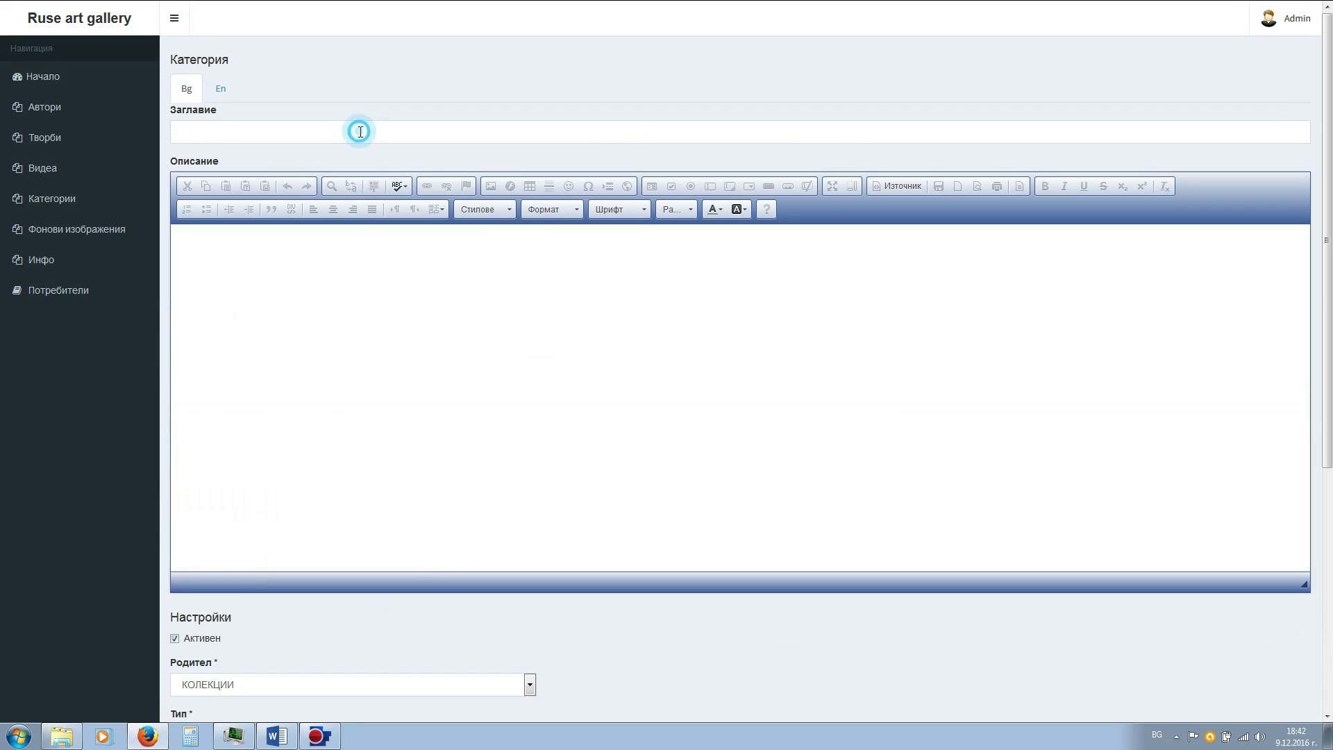
text(Бо)
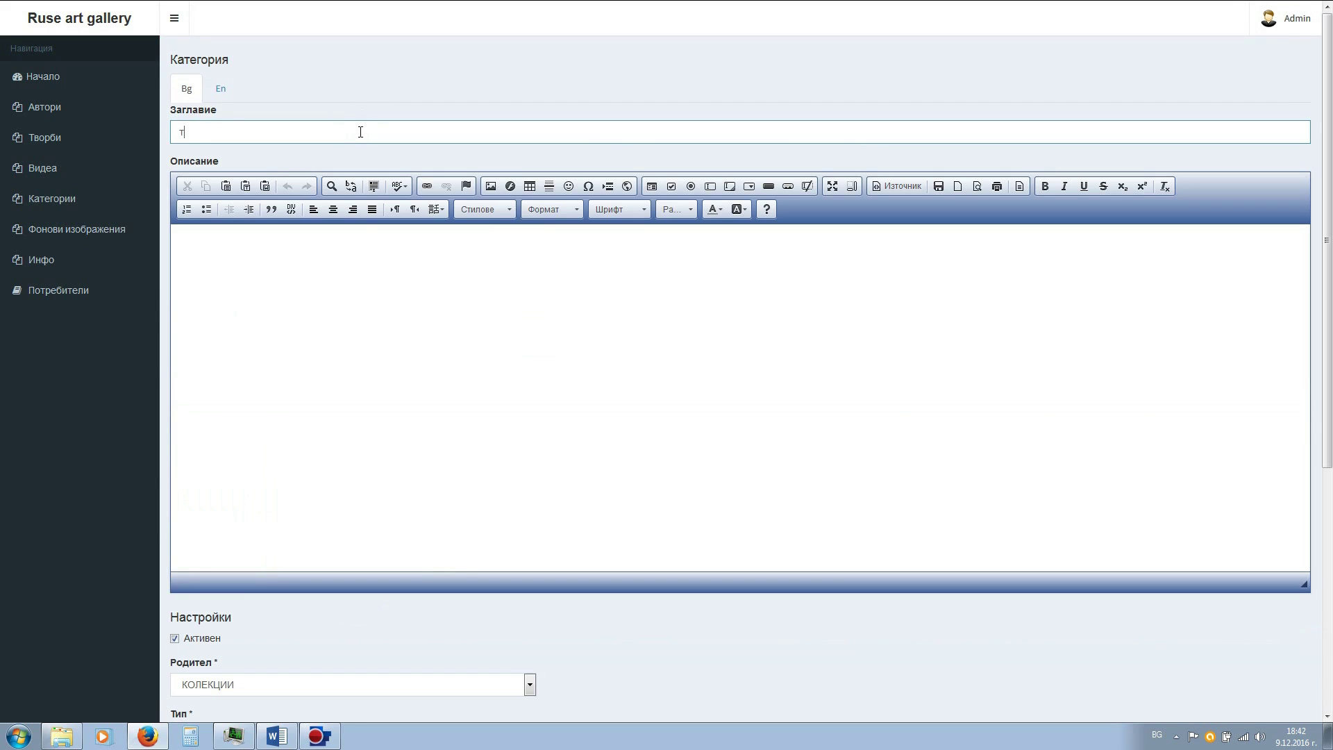
key(BackSpace)
key(BackSpace)
text(ТЕКУЩА ИЗЛОЖБА)
click(315, 258)
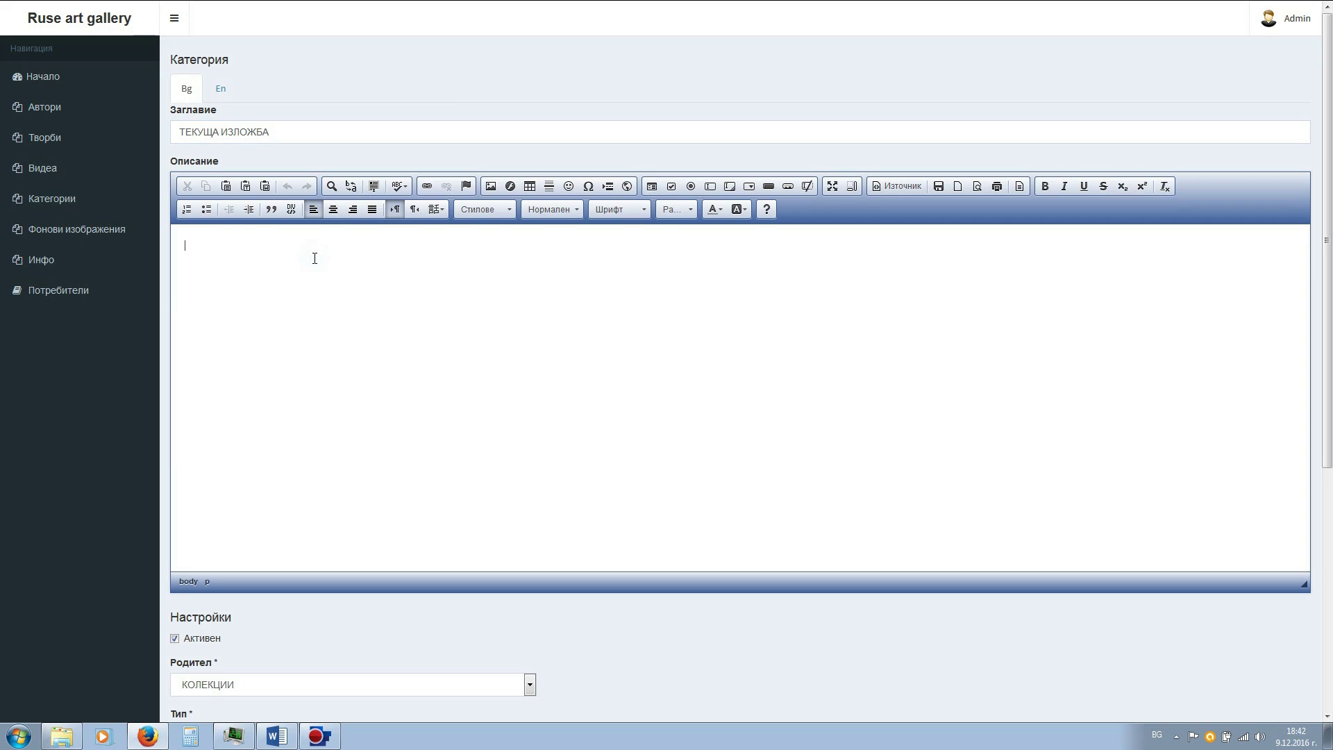
text(Изложба която е в момента)
scroll(340, 264, down, 3)
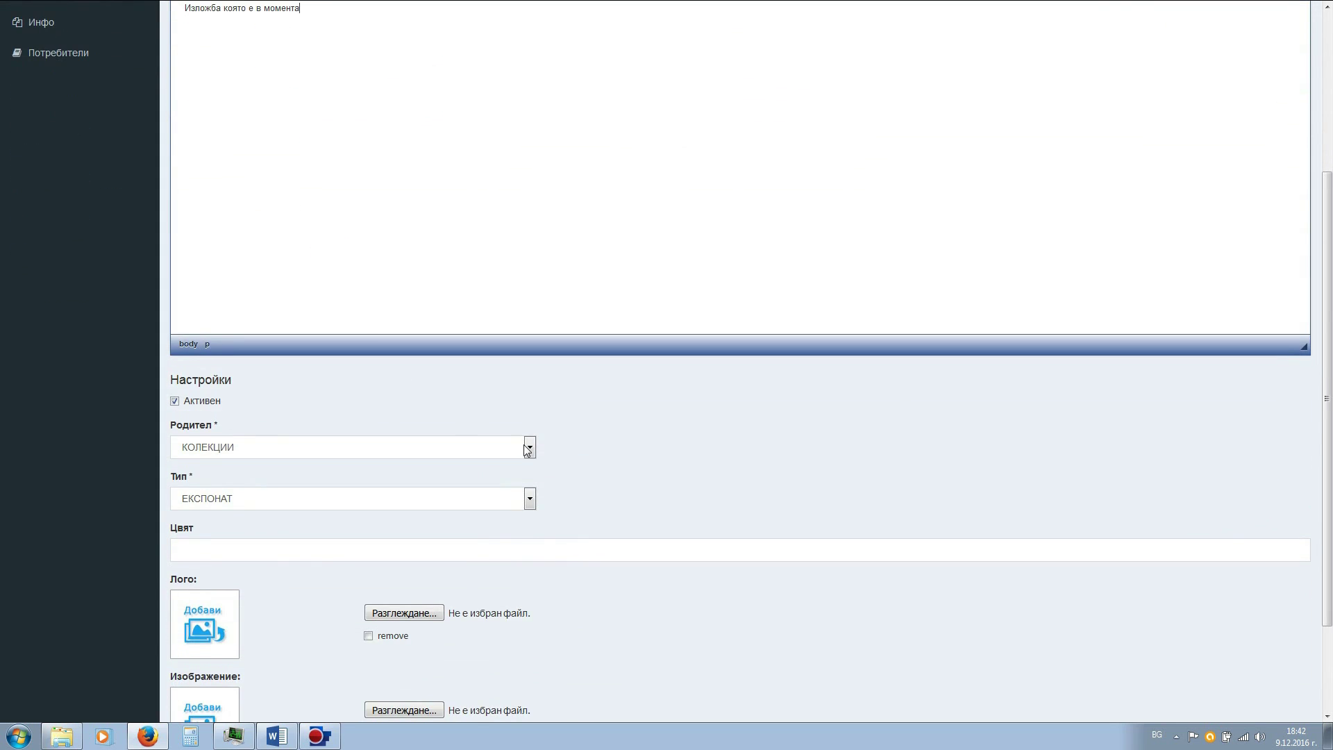
- Set the parent category to ВРЕМЕННИ ЕКСПОЗИЦИИ, leaving the colour unset
click(529, 448)
click(533, 517)
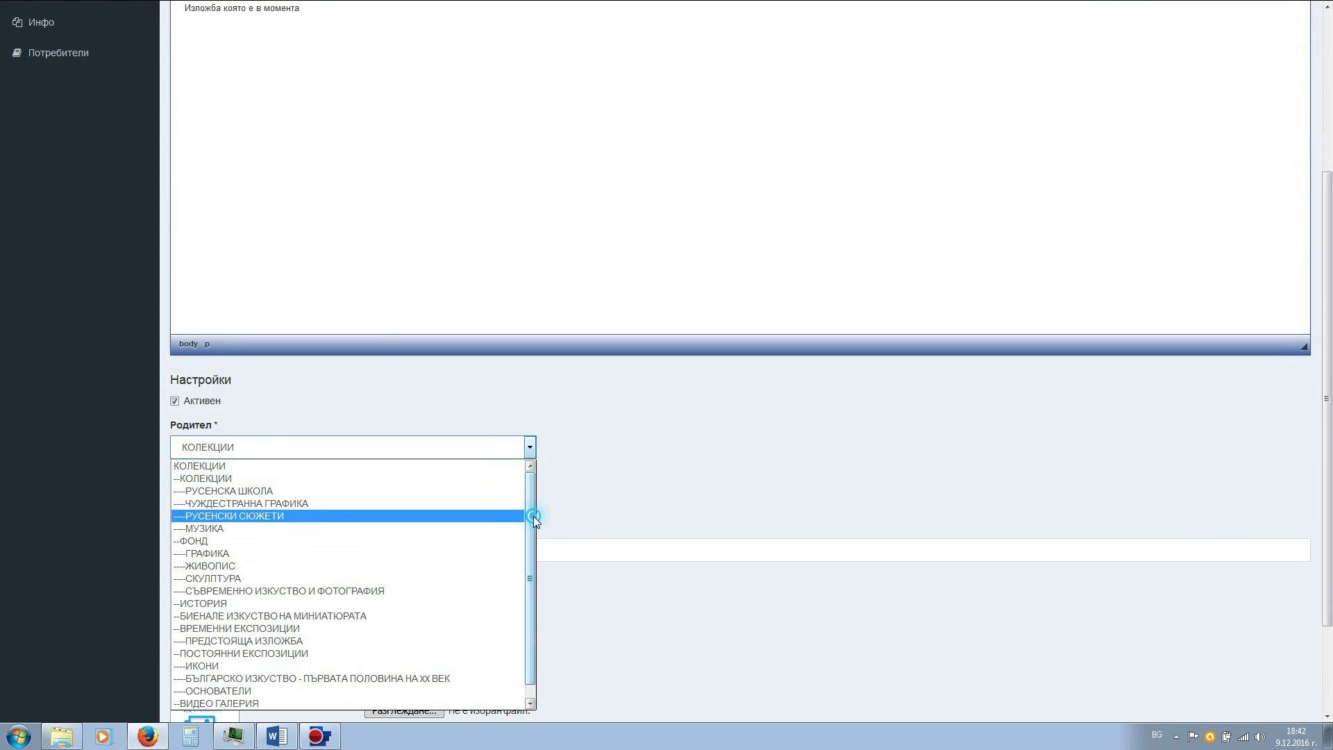
click(299, 616)
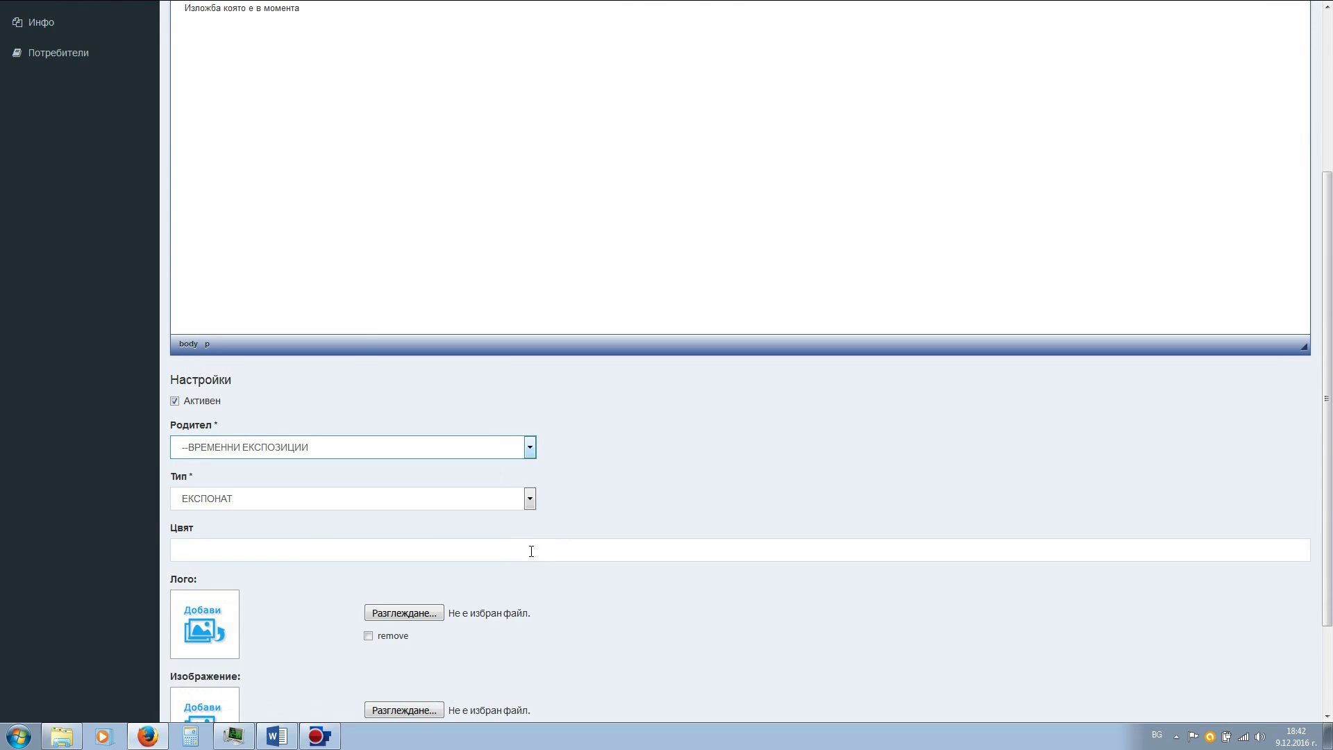
click(825, 554)
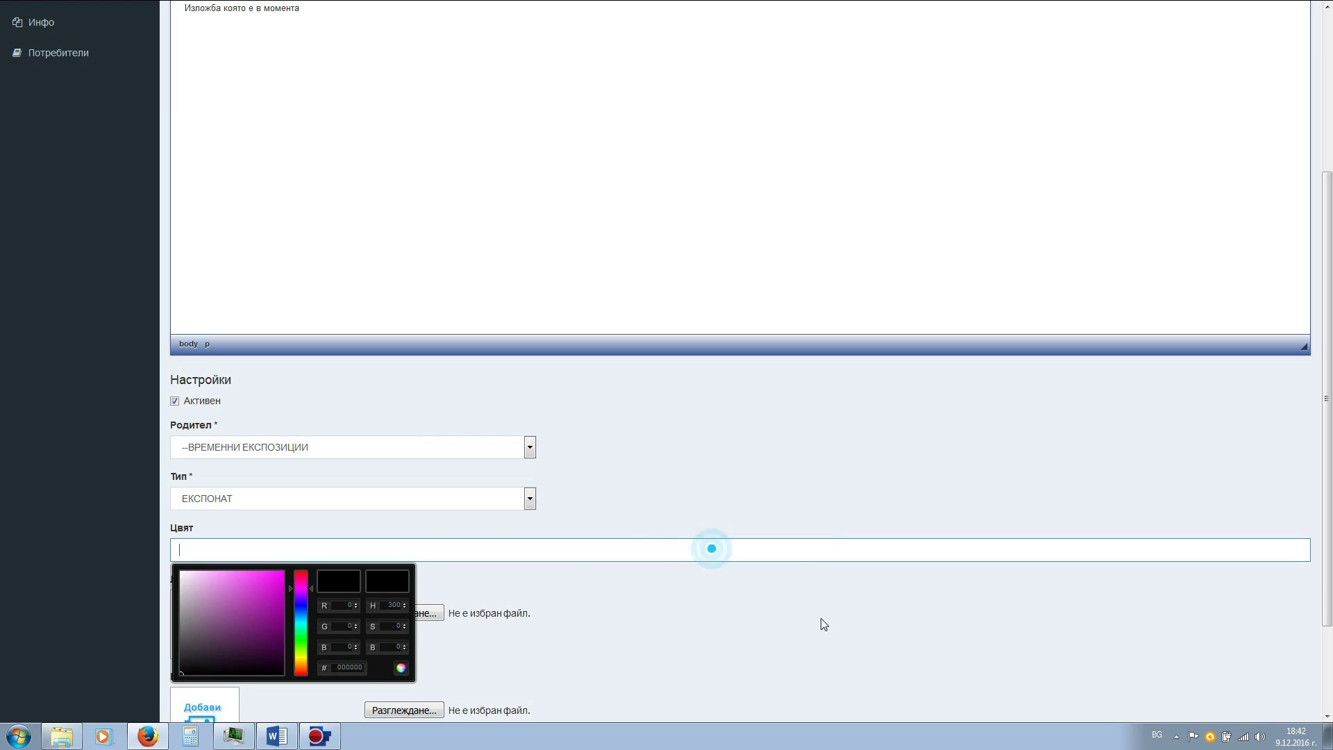
click(845, 619)
scroll(848, 621, down, 3)
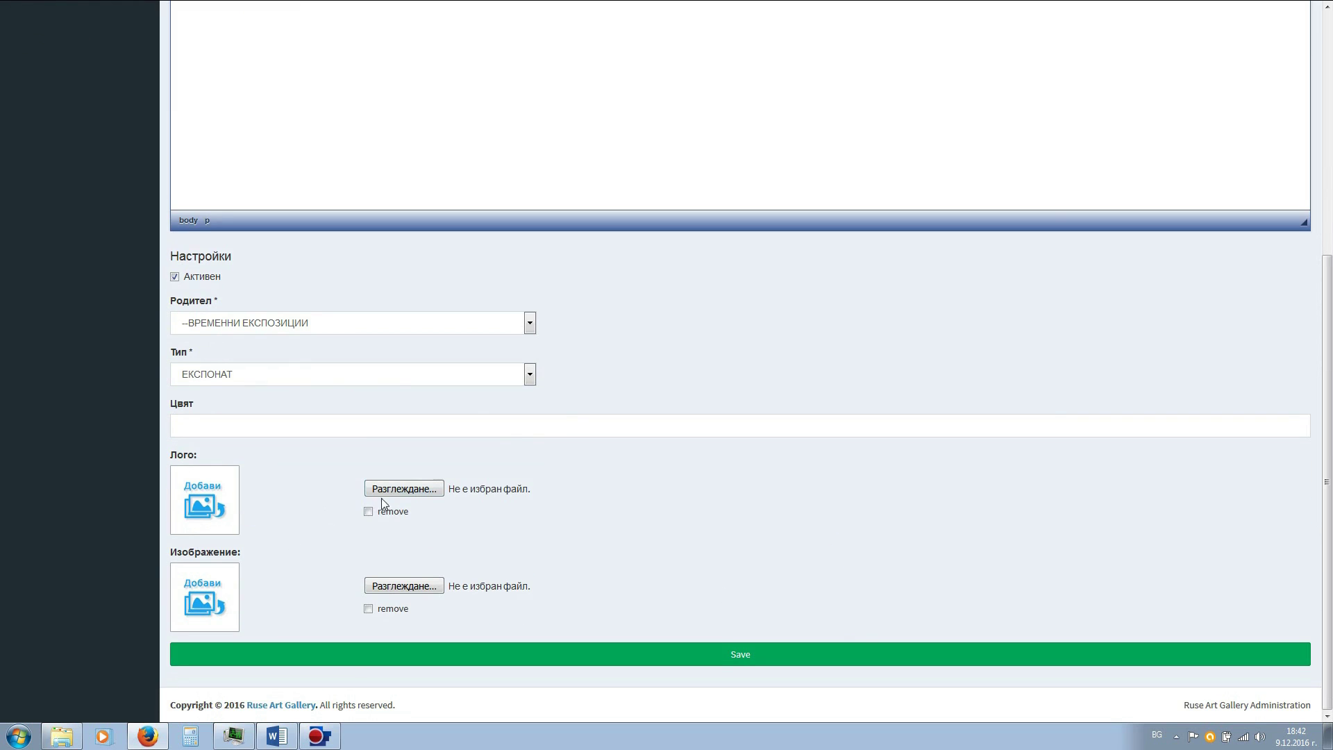
- Choose logo1.jpg as both the logo and image, then save ТЕКУЩА ИЗЛОЖБА
click(403, 489)
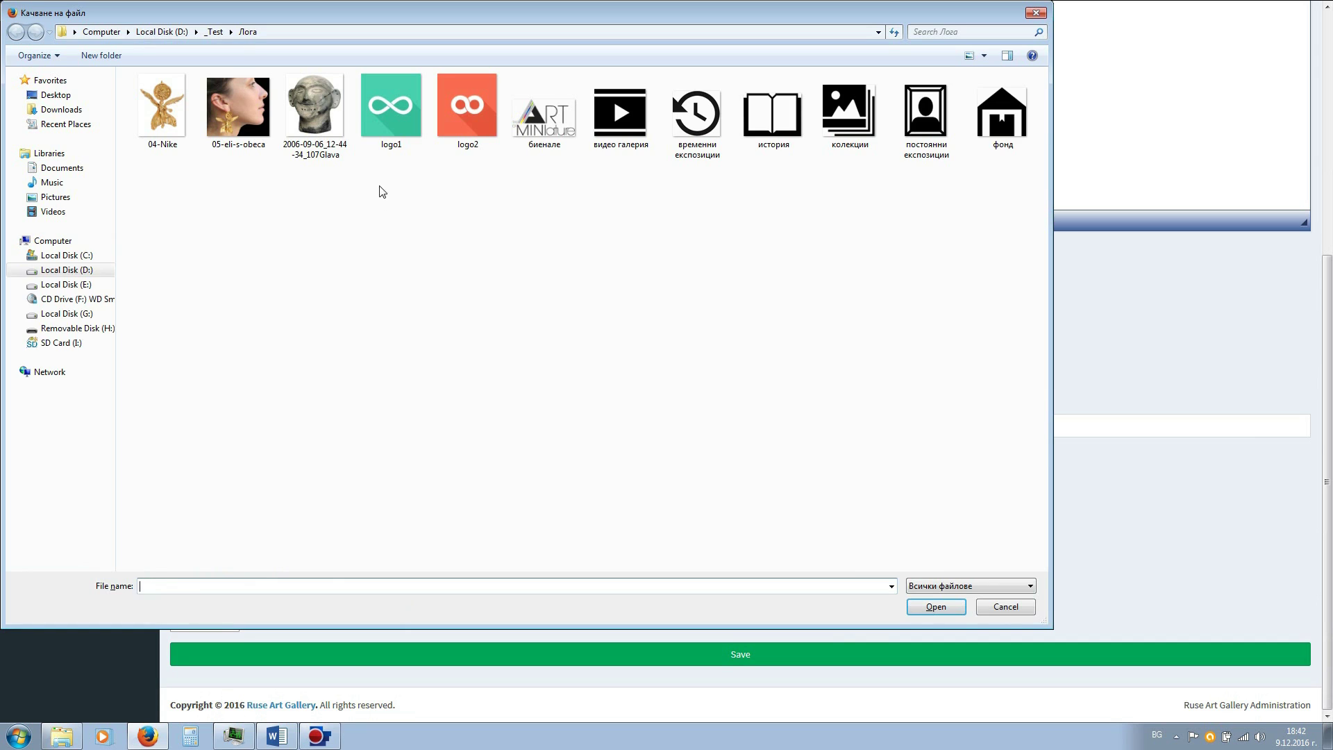
click(391, 112)
click(935, 607)
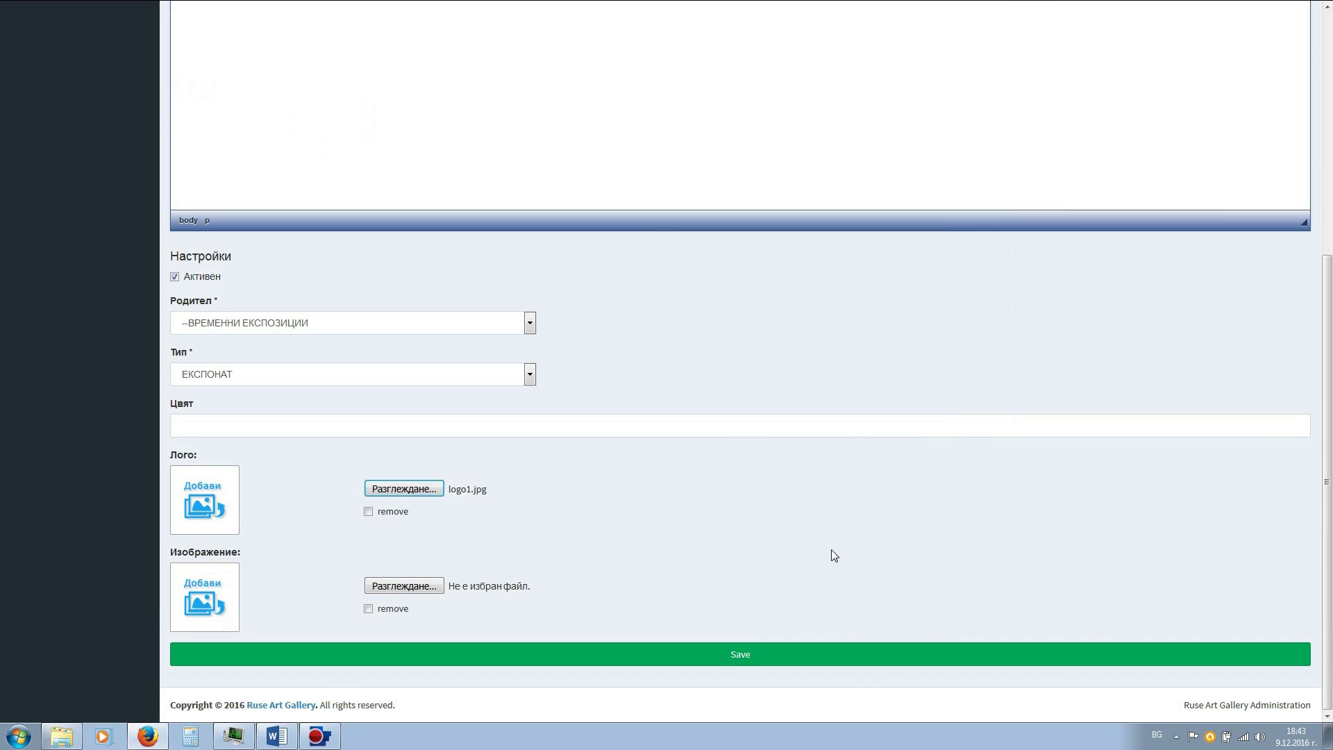
click(403, 586)
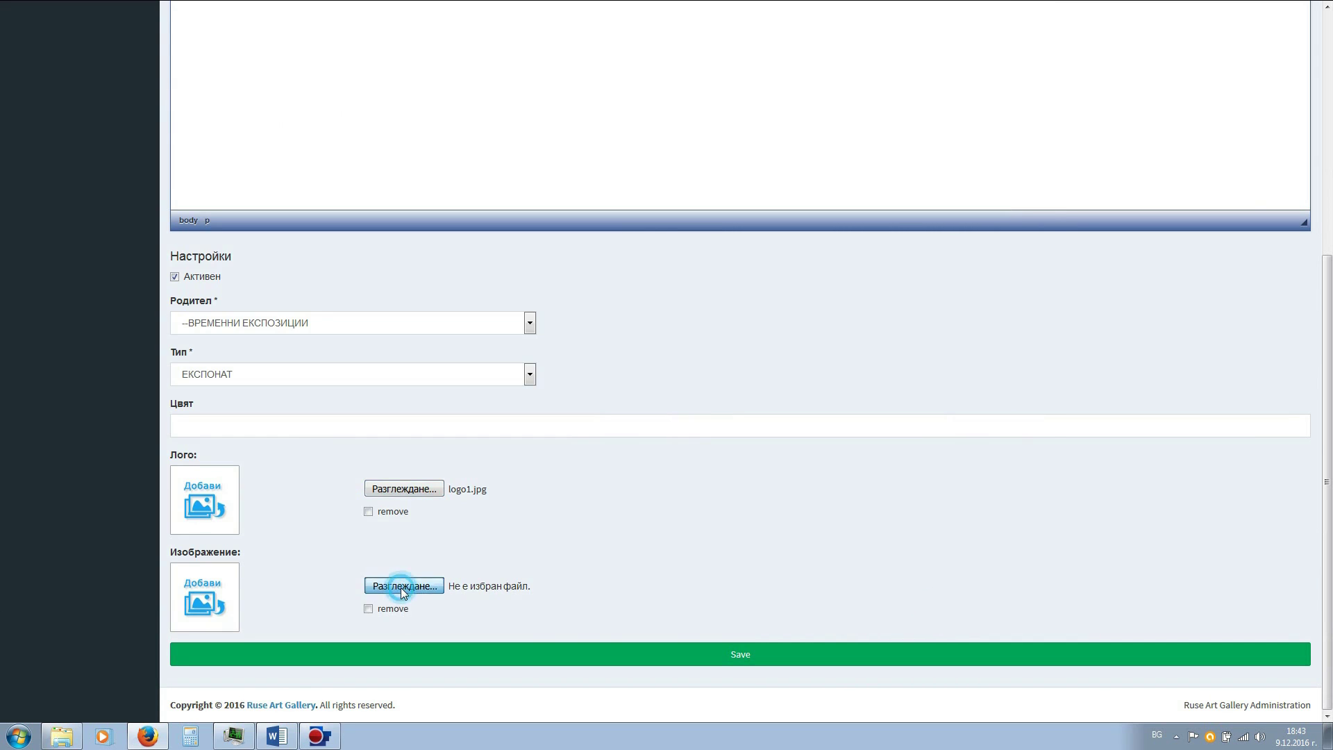
click(395, 128)
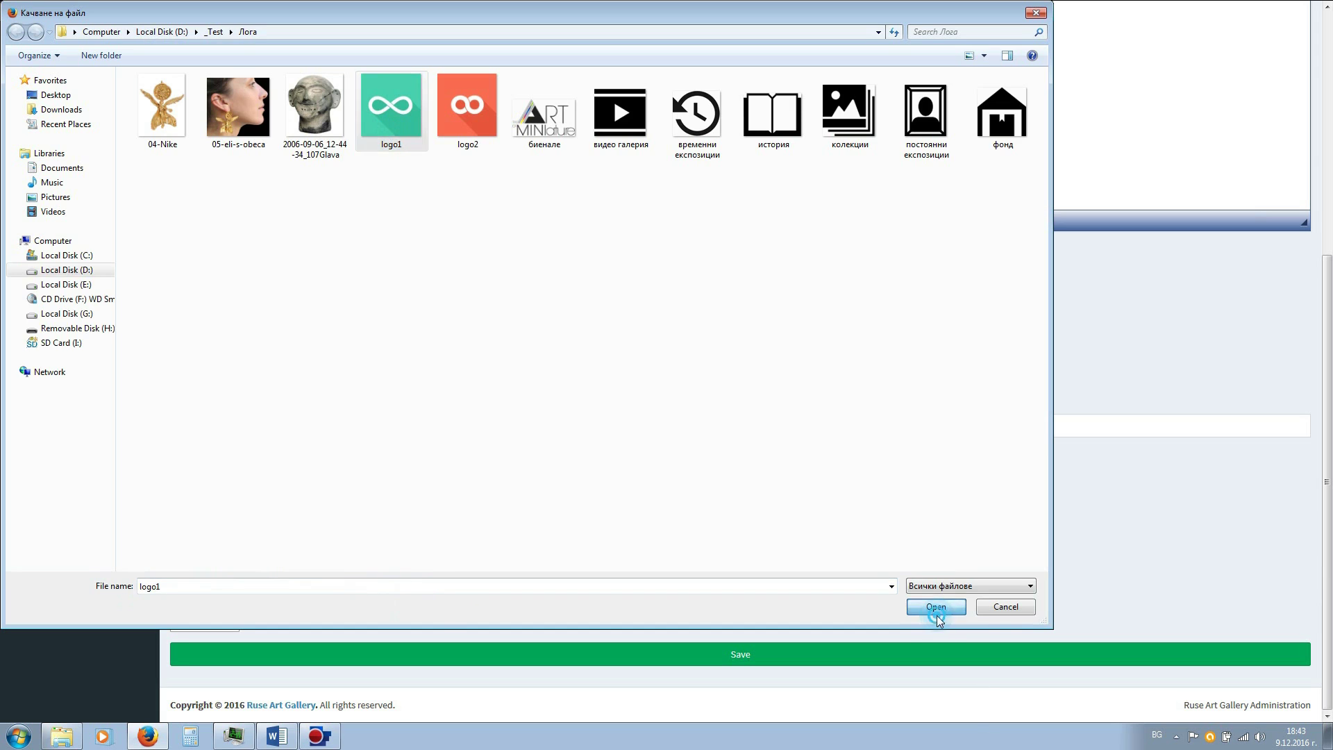
click(936, 606)
click(747, 664)
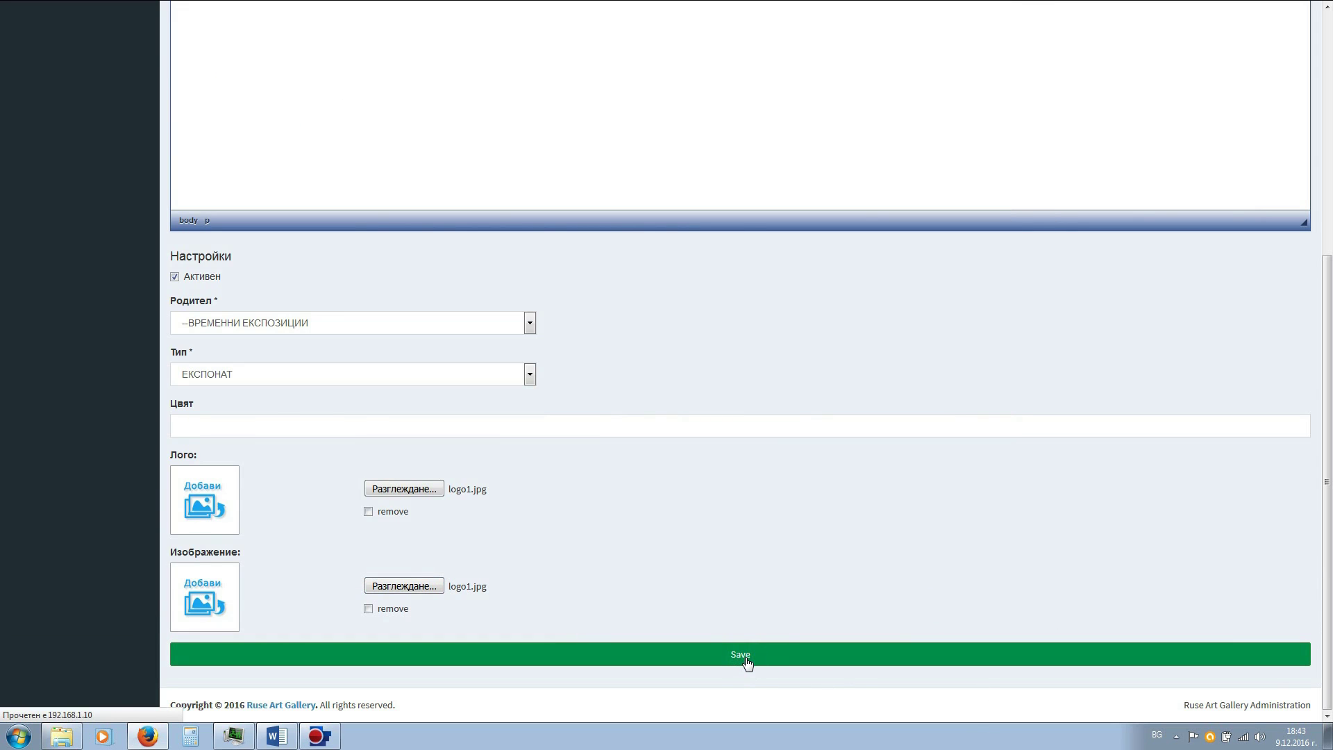
scroll(426, 583, down, 2)
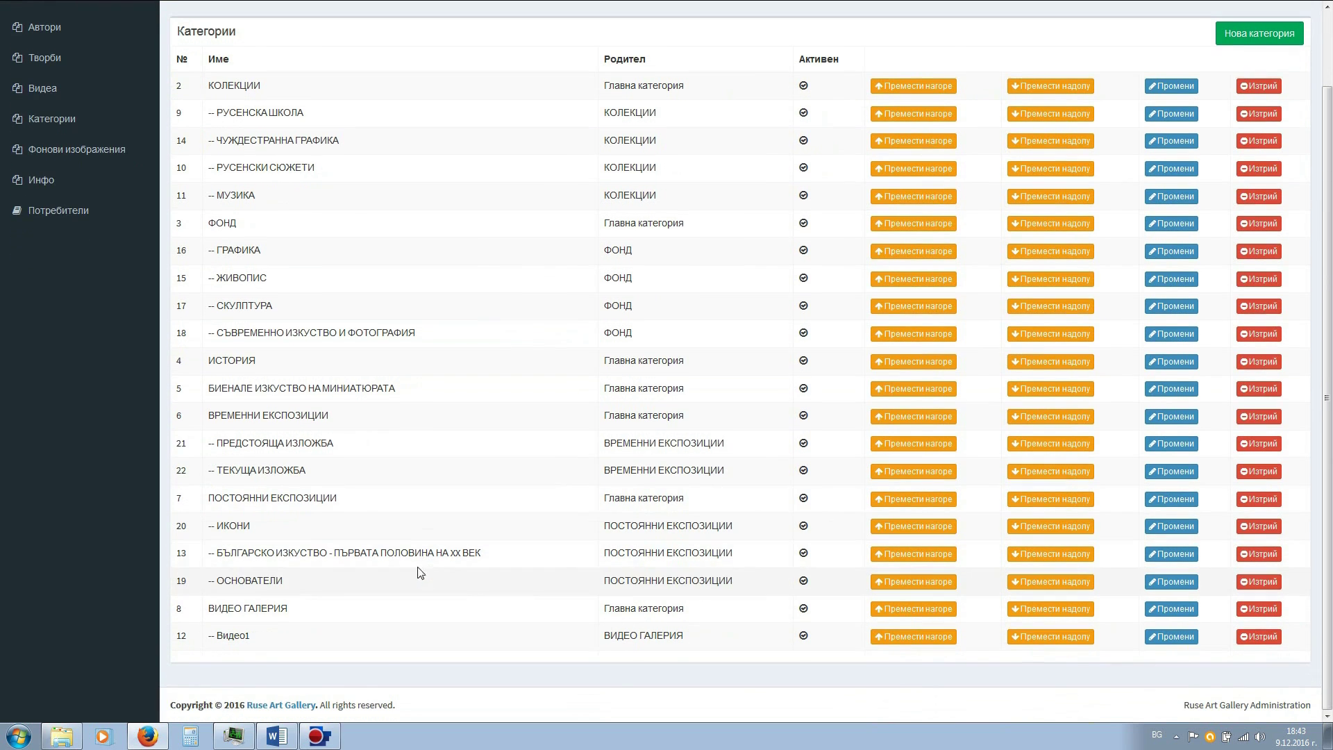
drag(213, 417, 330, 417)
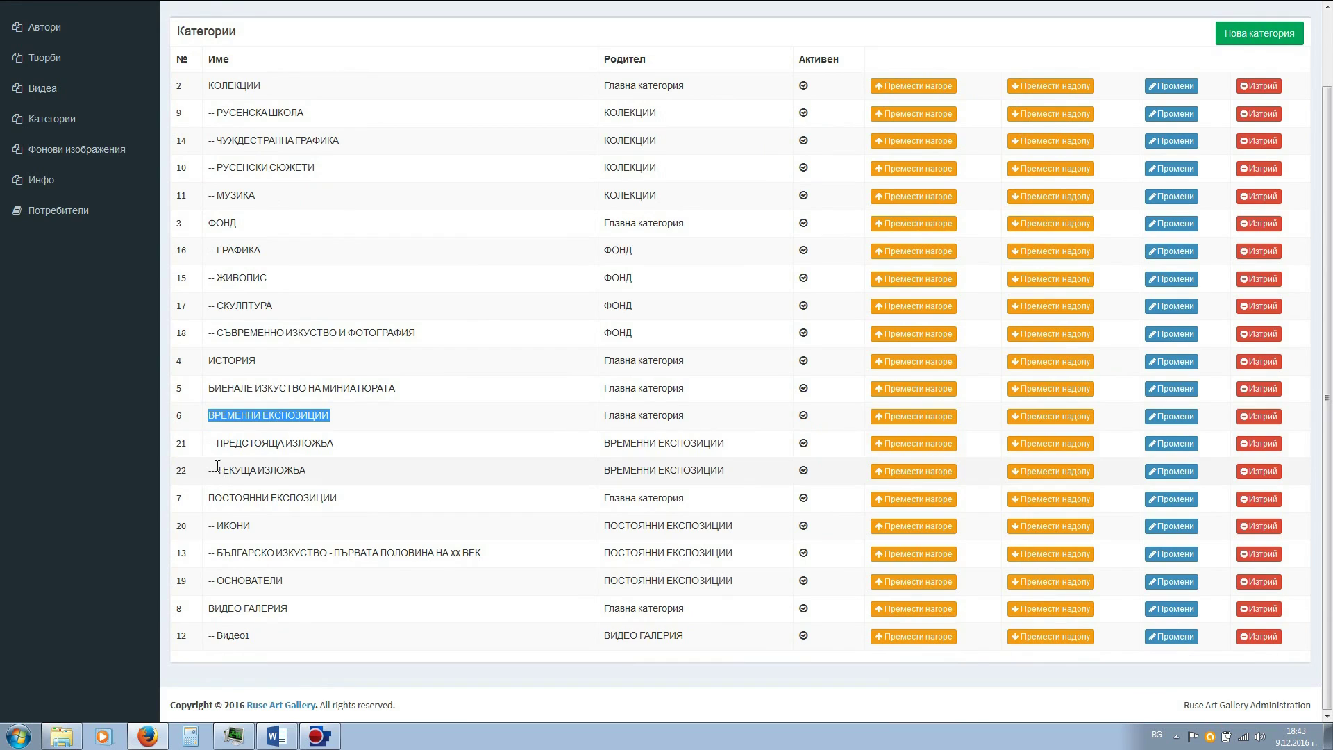
drag(218, 442, 336, 444)
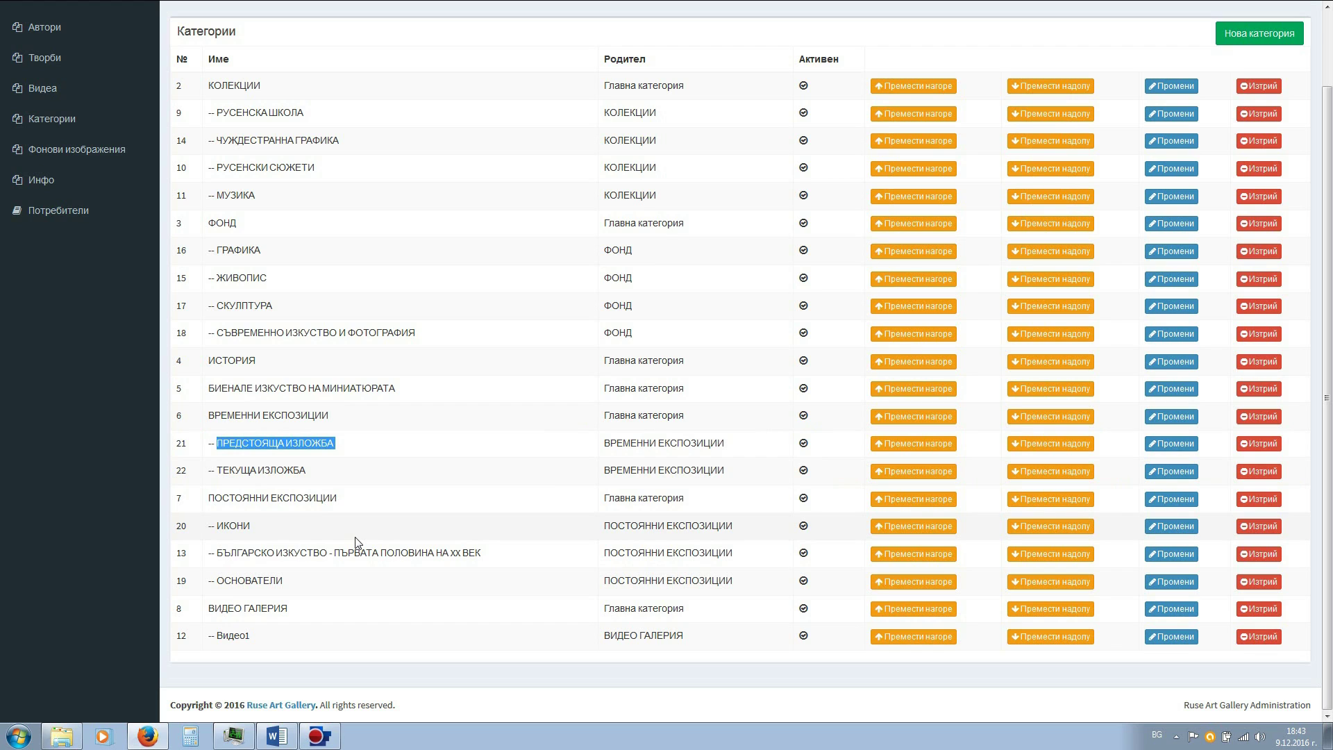
click(258, 470)
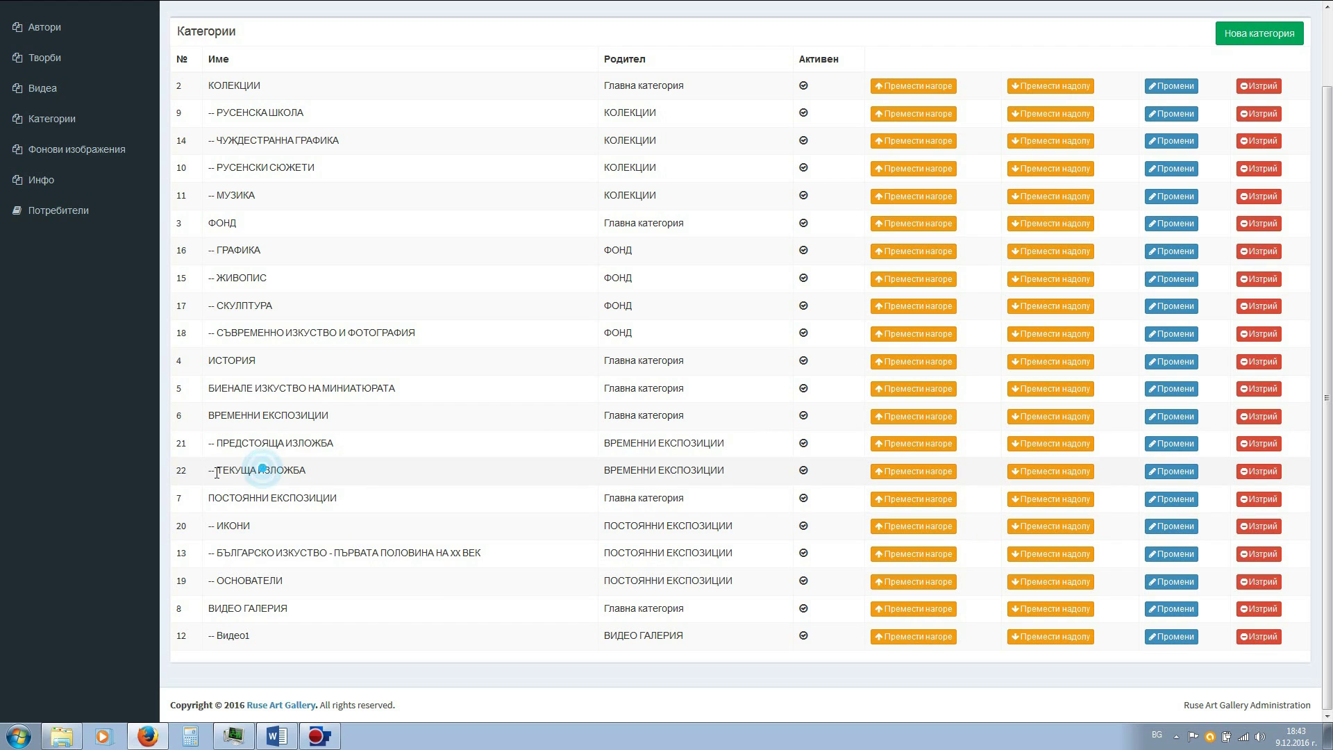
drag(216, 470, 307, 471)
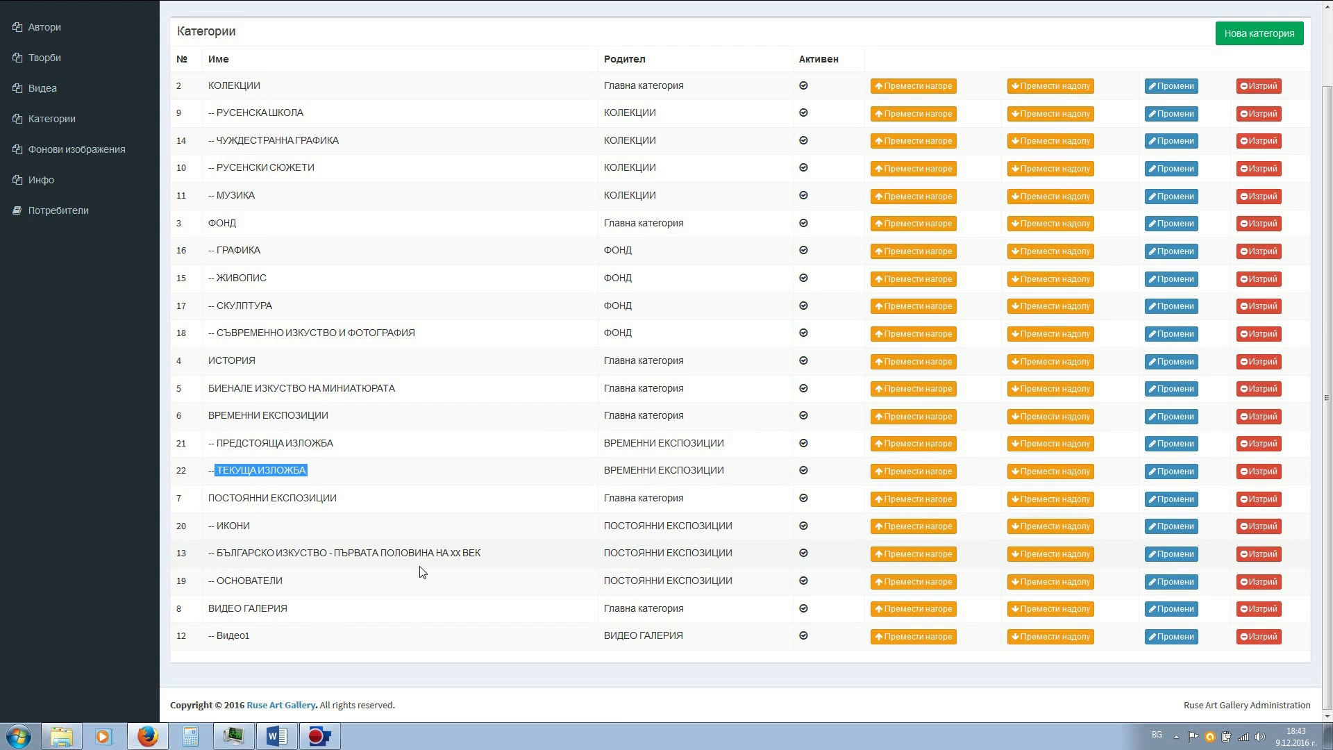
scroll(422, 571, up, 2)
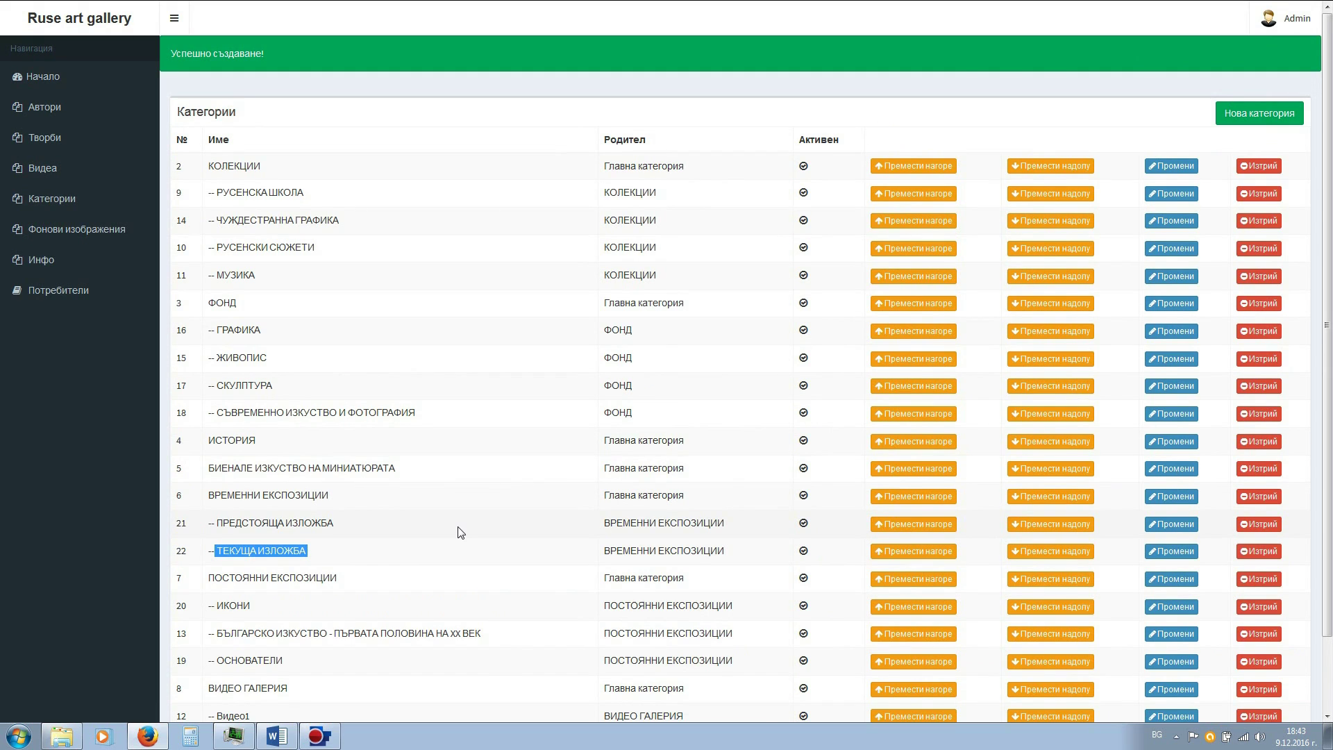